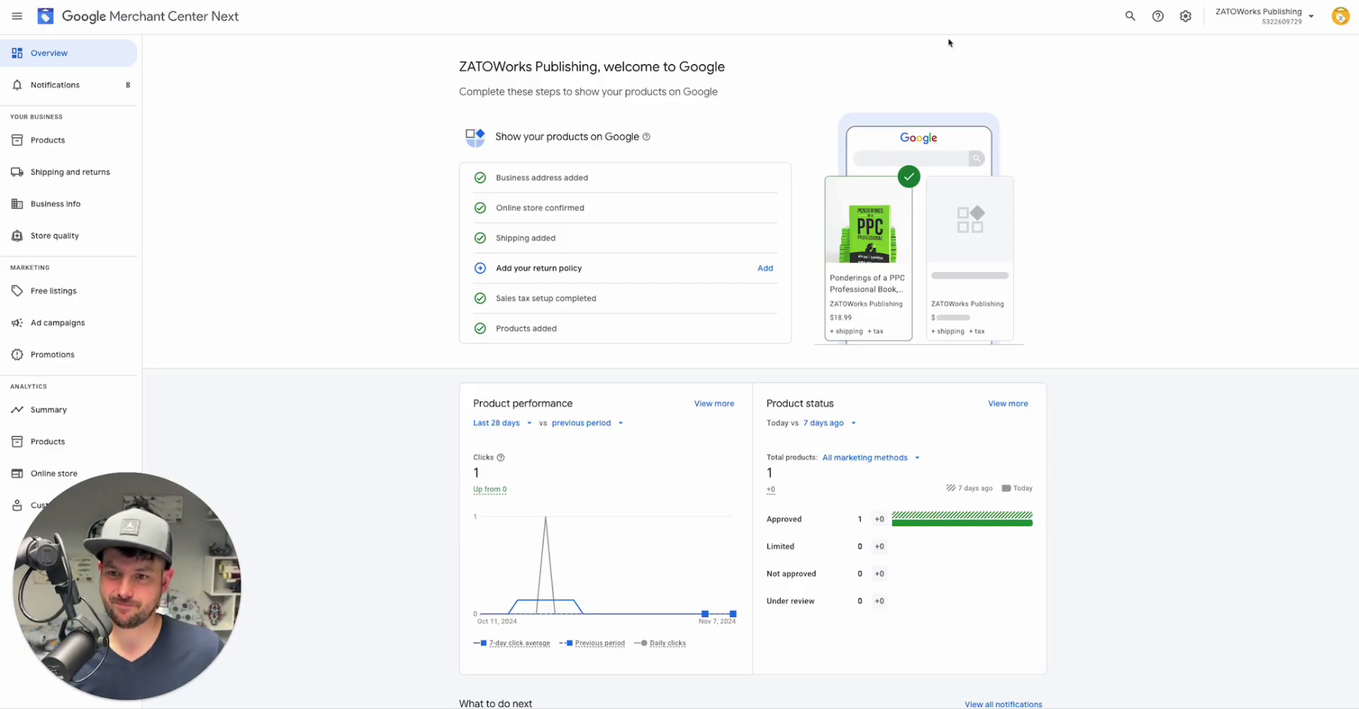
Open the account's data sources, check the primary product source and its feed label, and return to the overview.
{"action": "left_click", "coordinate": [1188, 19]}
{"action": "left_click", "coordinate": [1159, 49]}
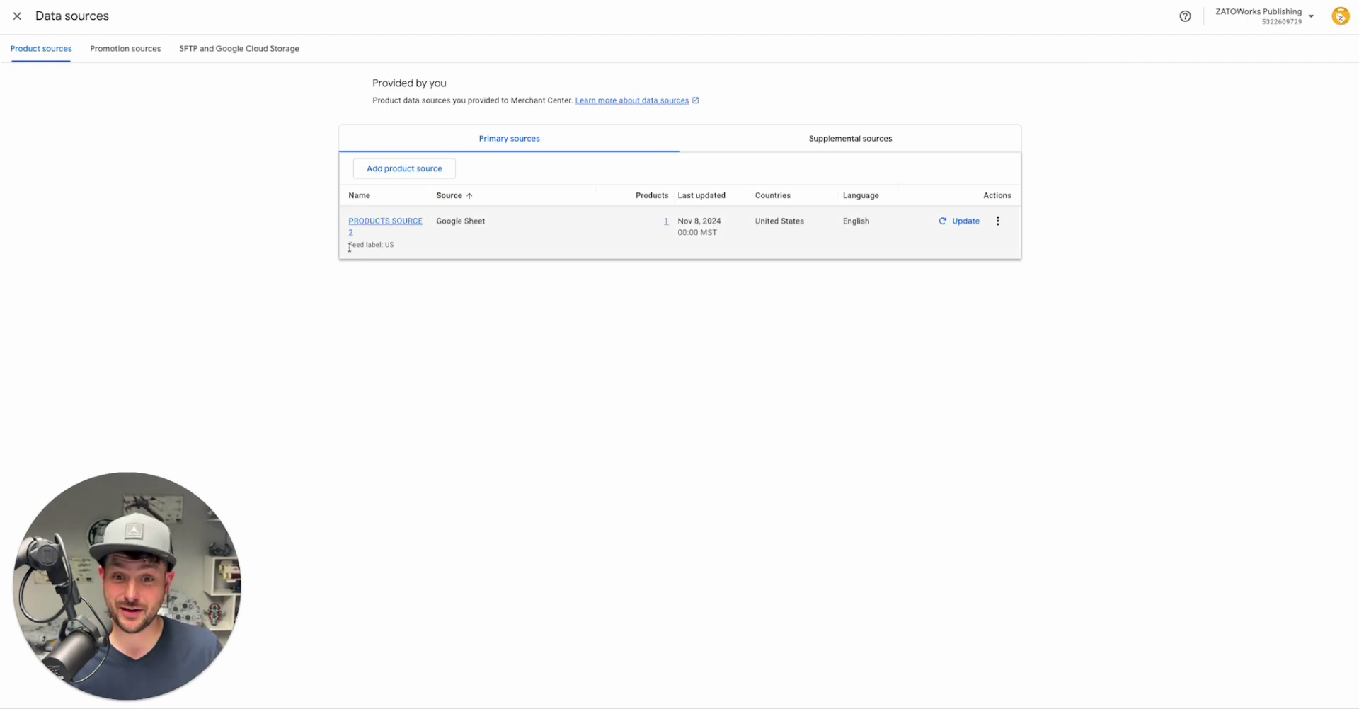
{"action": "left_click_drag", "start_coordinate": [349, 244], "coordinate": [363, 246]}
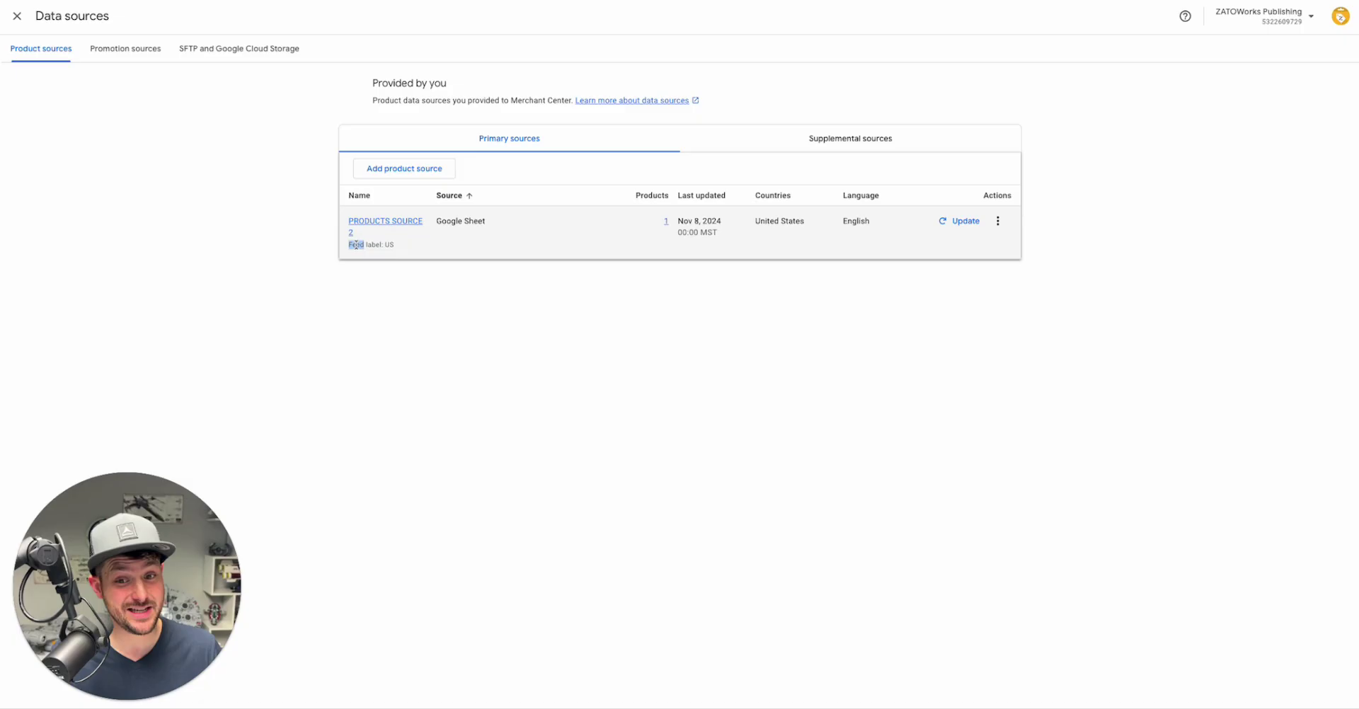
{"action": "left_click", "coordinate": [515, 293]}
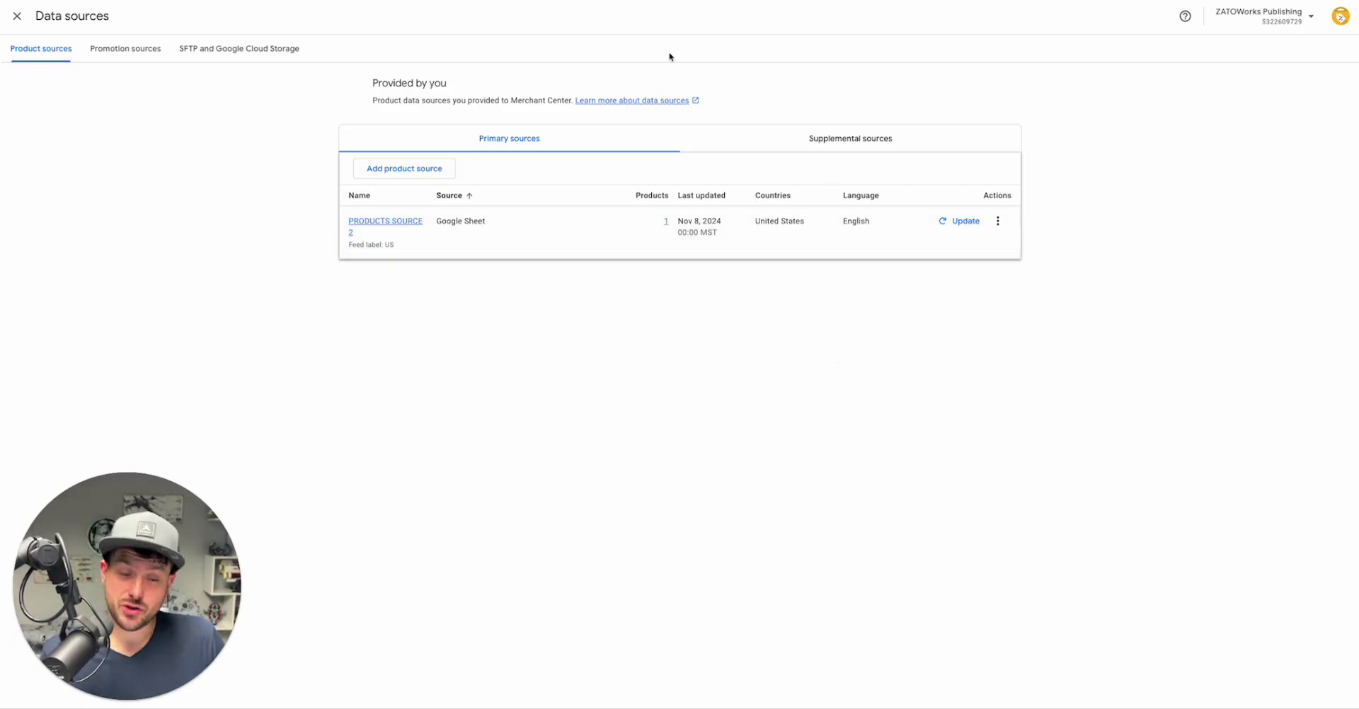
{"action": "left_click", "coordinate": [17, 17]}
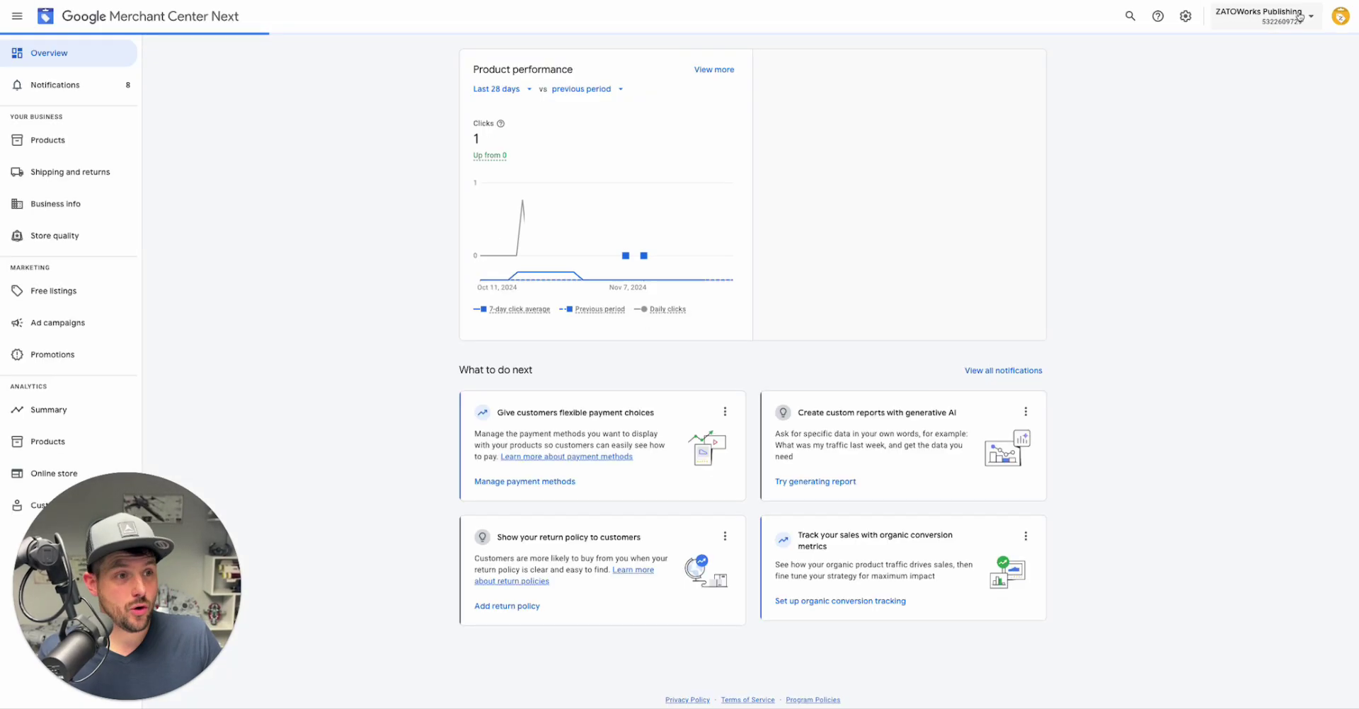
Open the add-ons and check among the account's own add-ons that Advanced data source management is included.
{"action": "left_click", "coordinate": [1186, 16]}
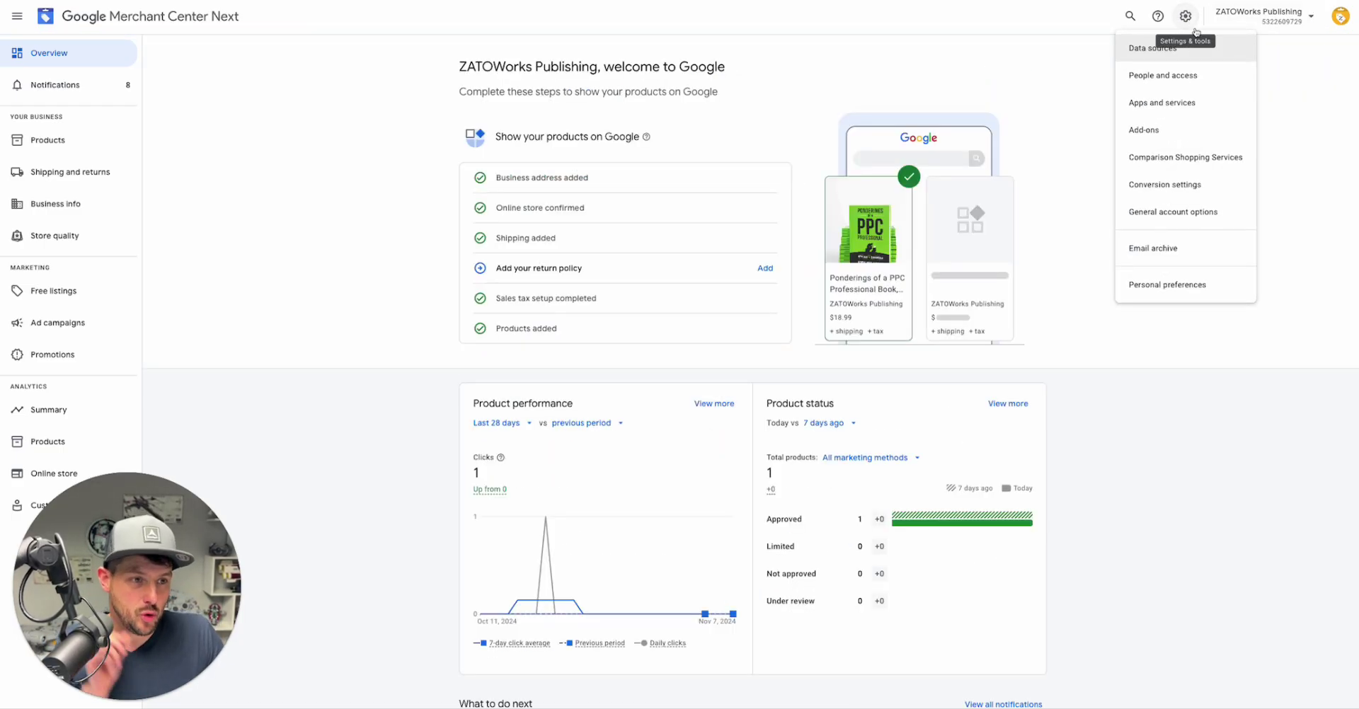
{"action": "left_click", "coordinate": [1156, 132]}
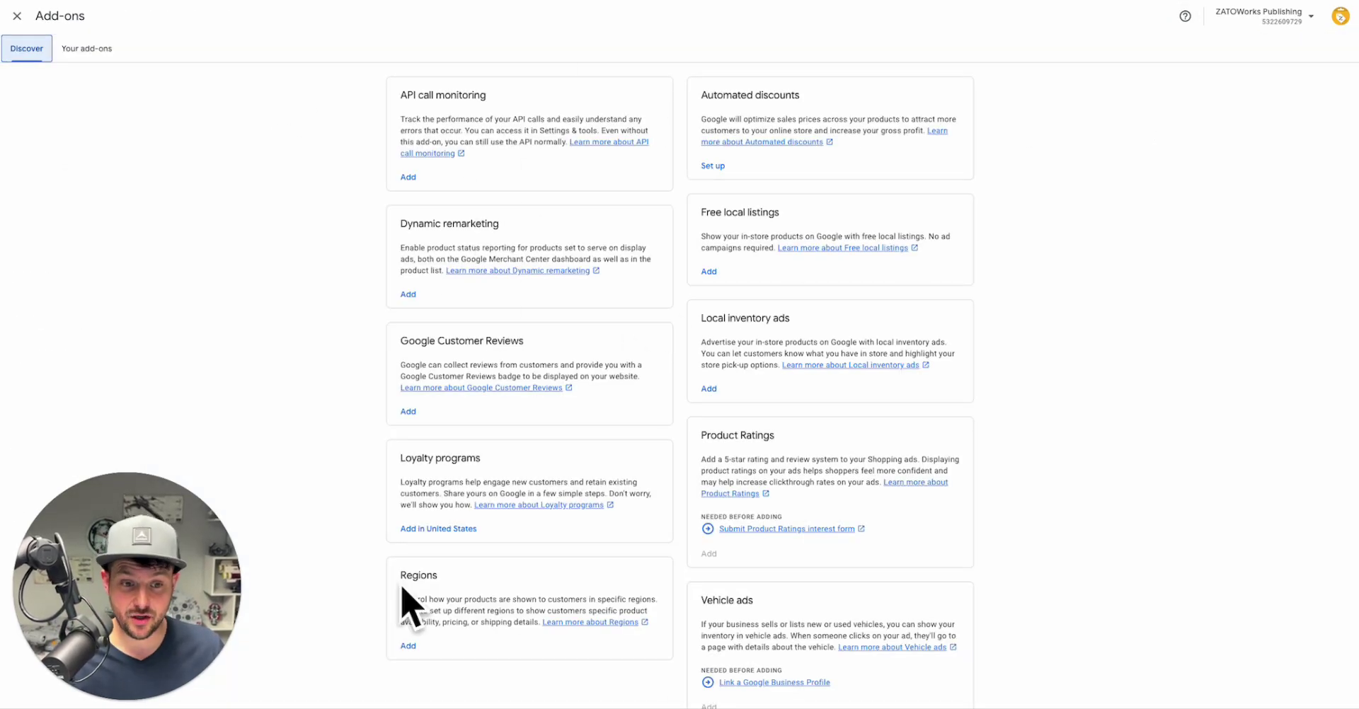
{"action": "left_click", "coordinate": [84, 49]}
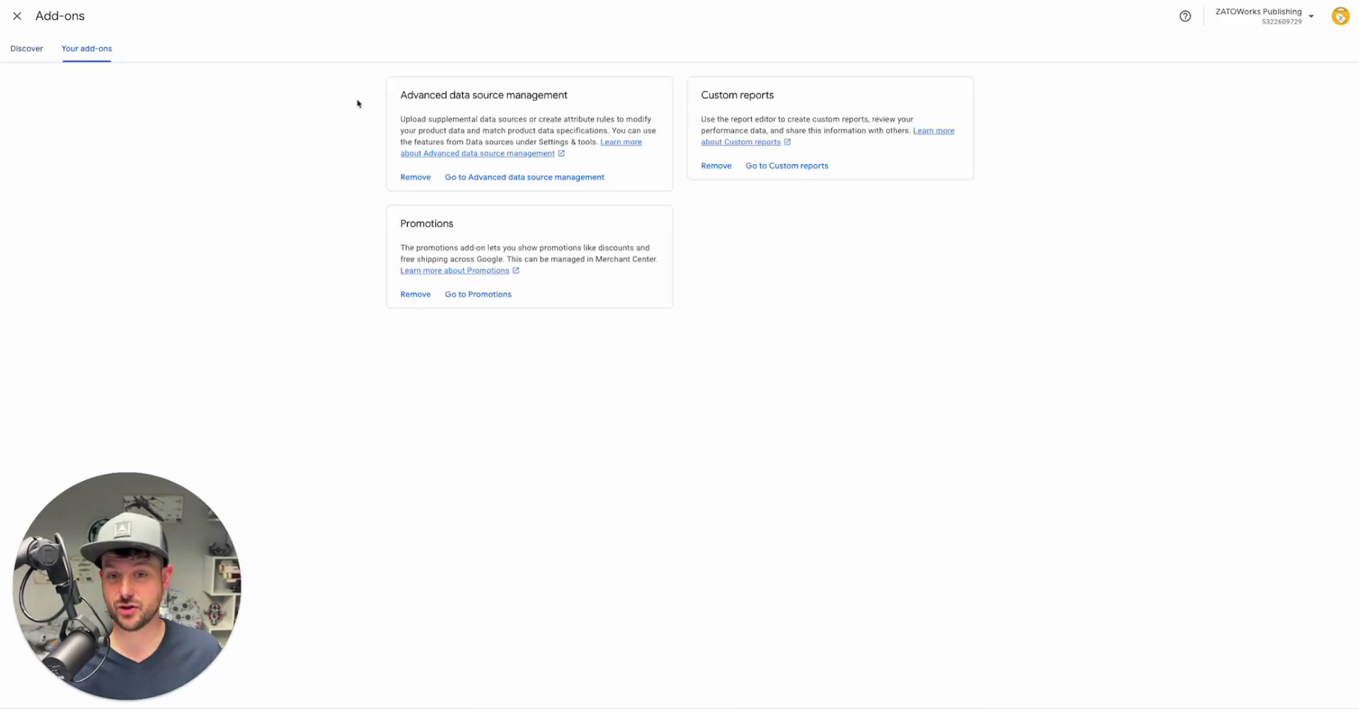
{"action": "left_click_drag", "start_coordinate": [399, 98], "coordinate": [583, 105]}
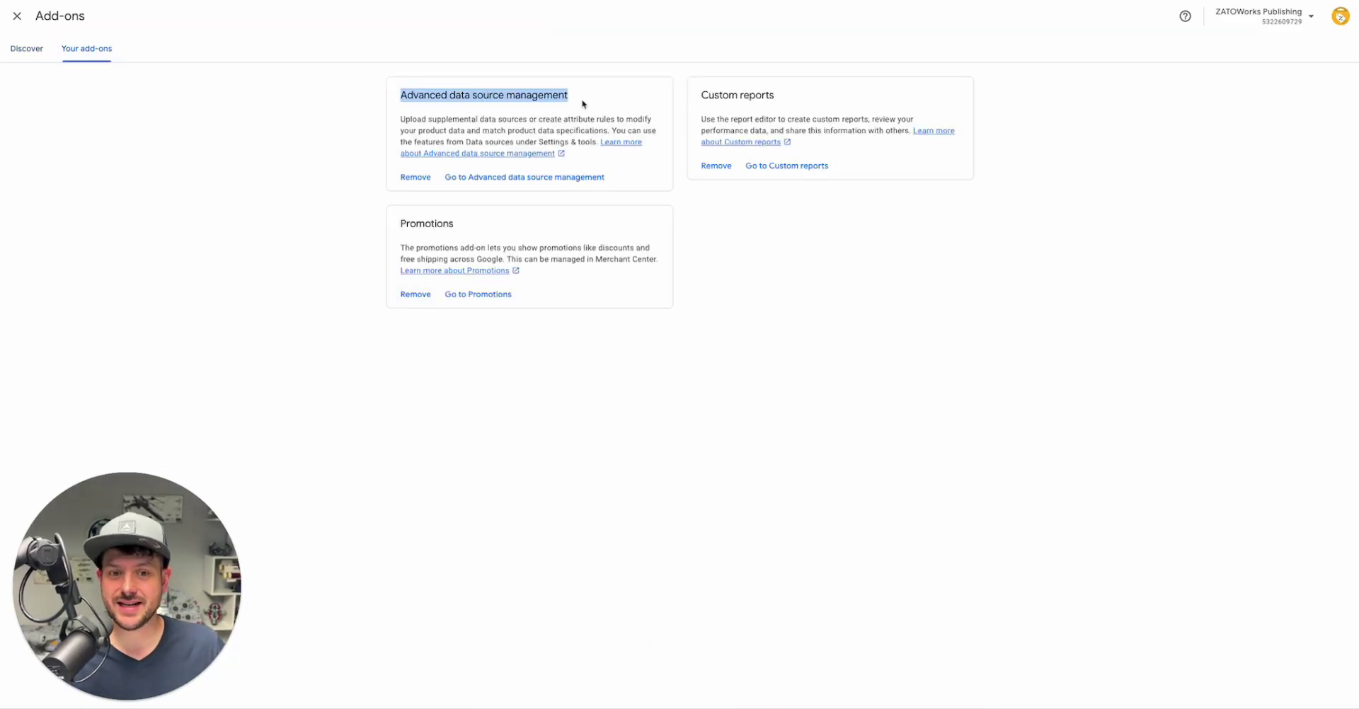
{"action": "left_click", "coordinate": [29, 51]}
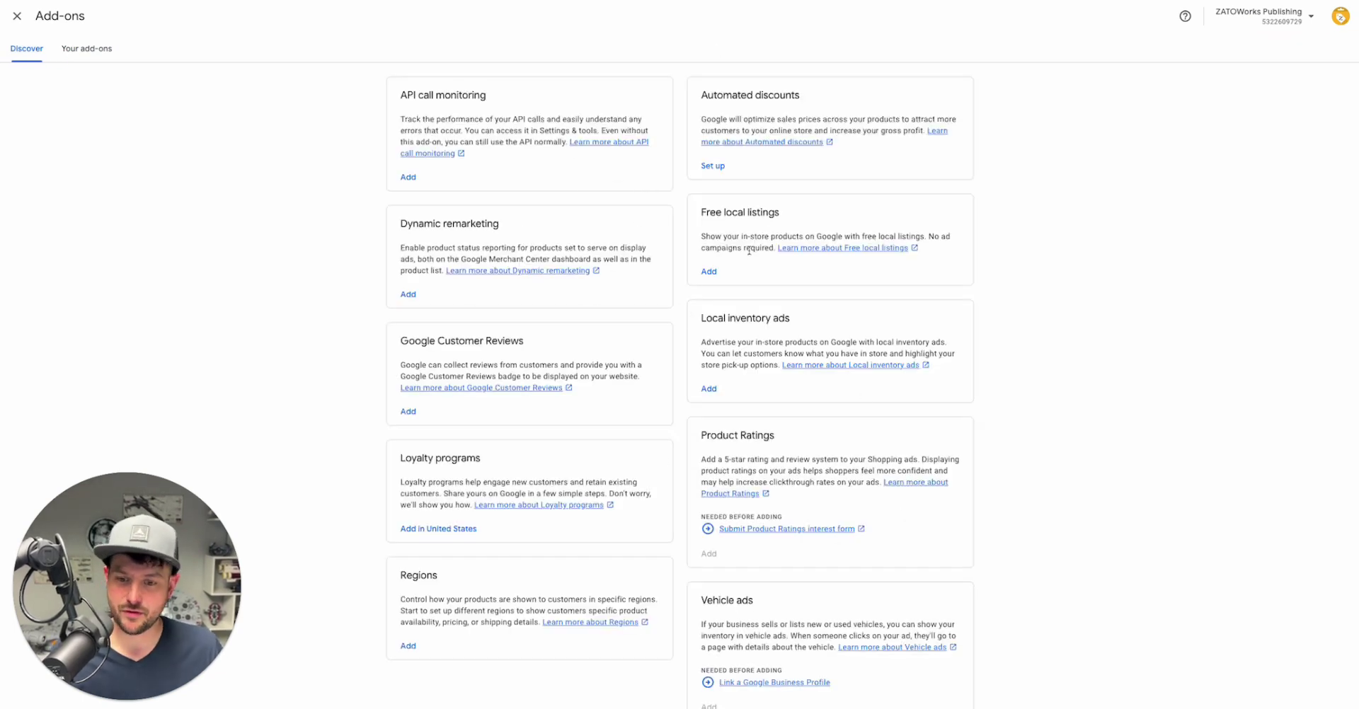
{"action": "left_click", "coordinate": [85, 49]}
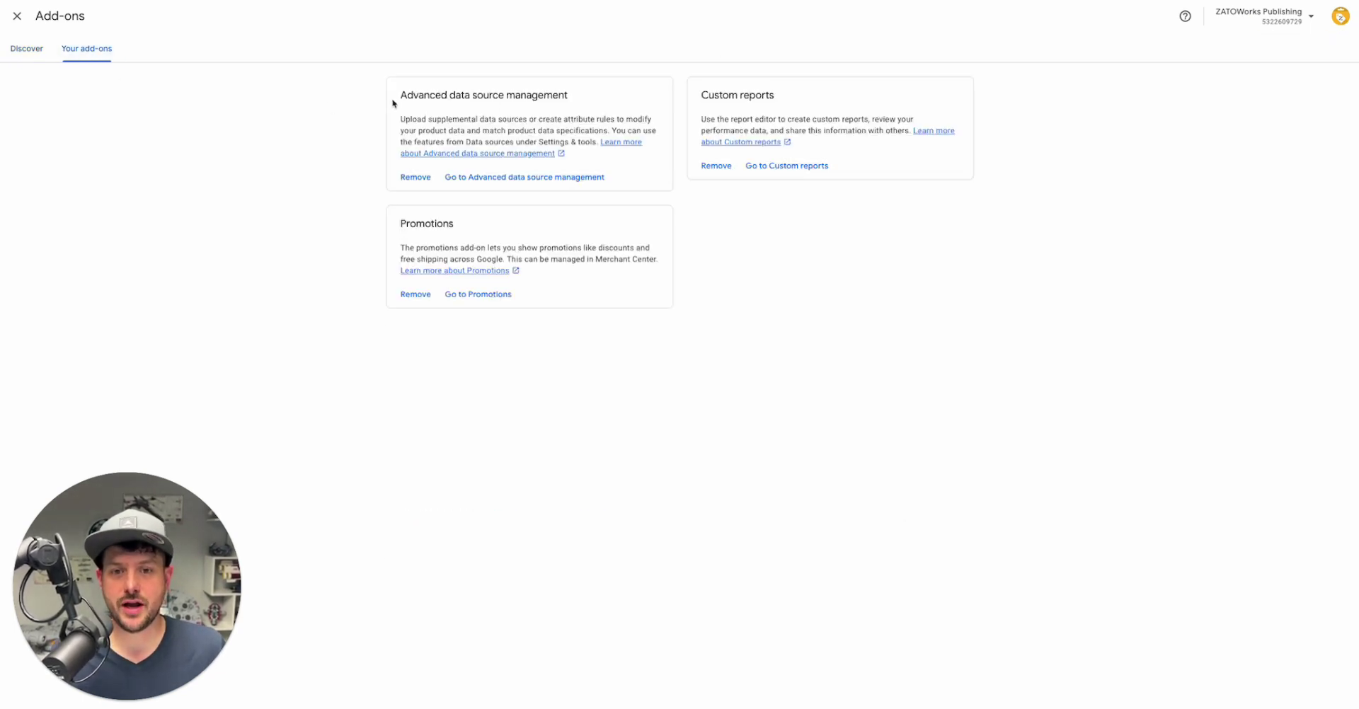
{"action": "left_click_drag", "start_coordinate": [392, 103], "coordinate": [570, 96]}
{"action": "left_click", "coordinate": [607, 100]}
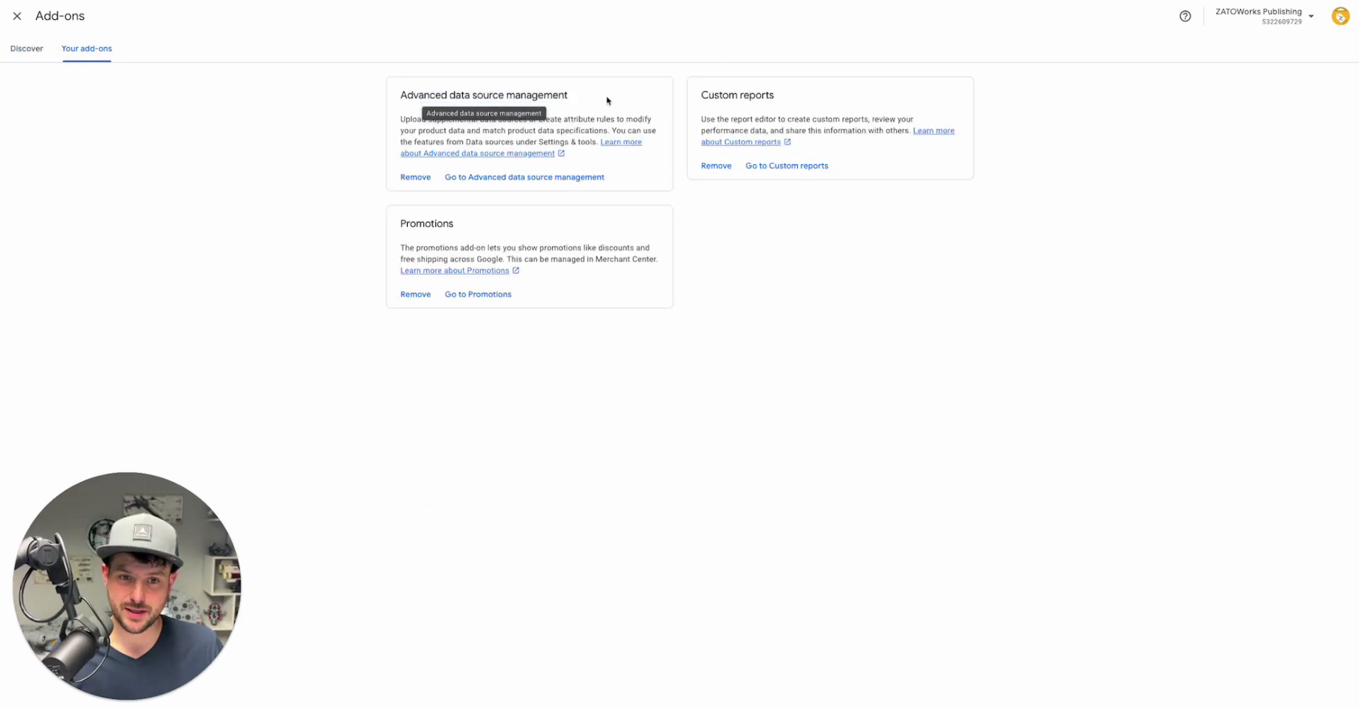
Go to Advanced data source management, review the supplemental sources, and return to the primary sources.
{"action": "left_click", "coordinate": [534, 180]}
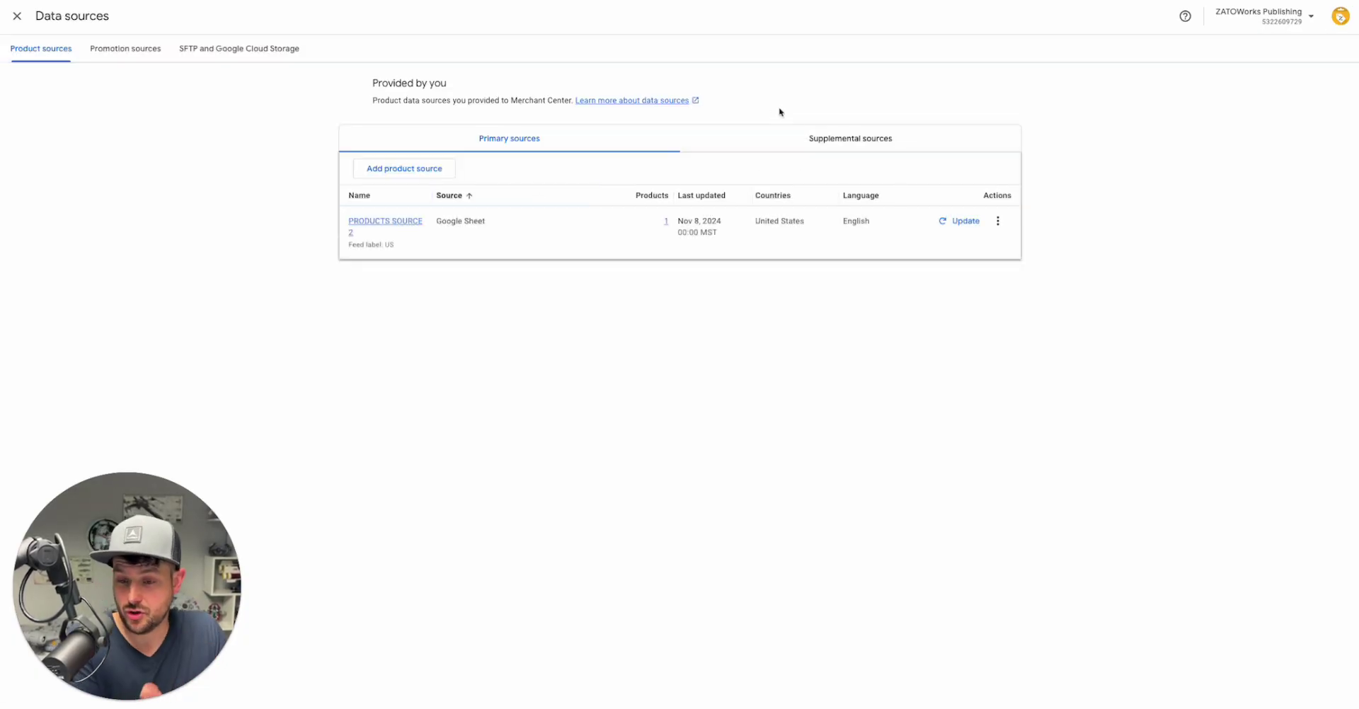
{"action": "left_click", "coordinate": [804, 141]}
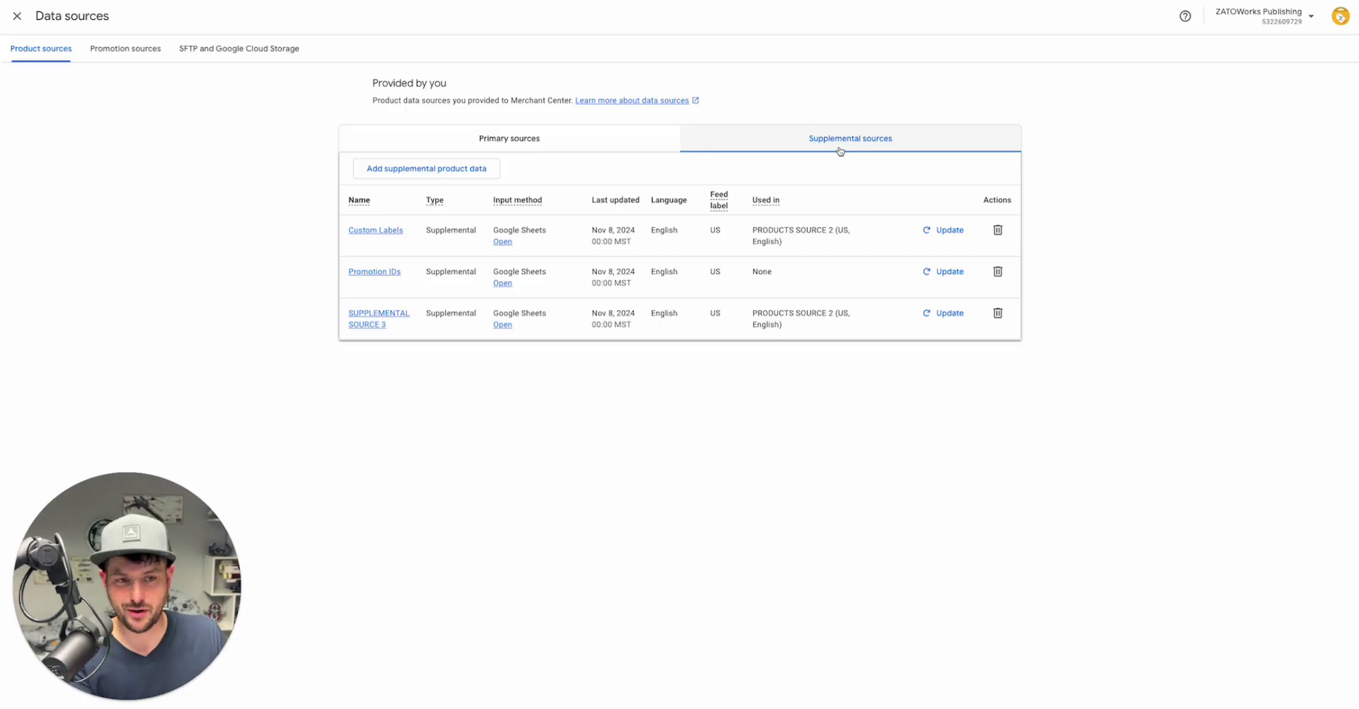
{"action": "left_click", "coordinate": [575, 146]}
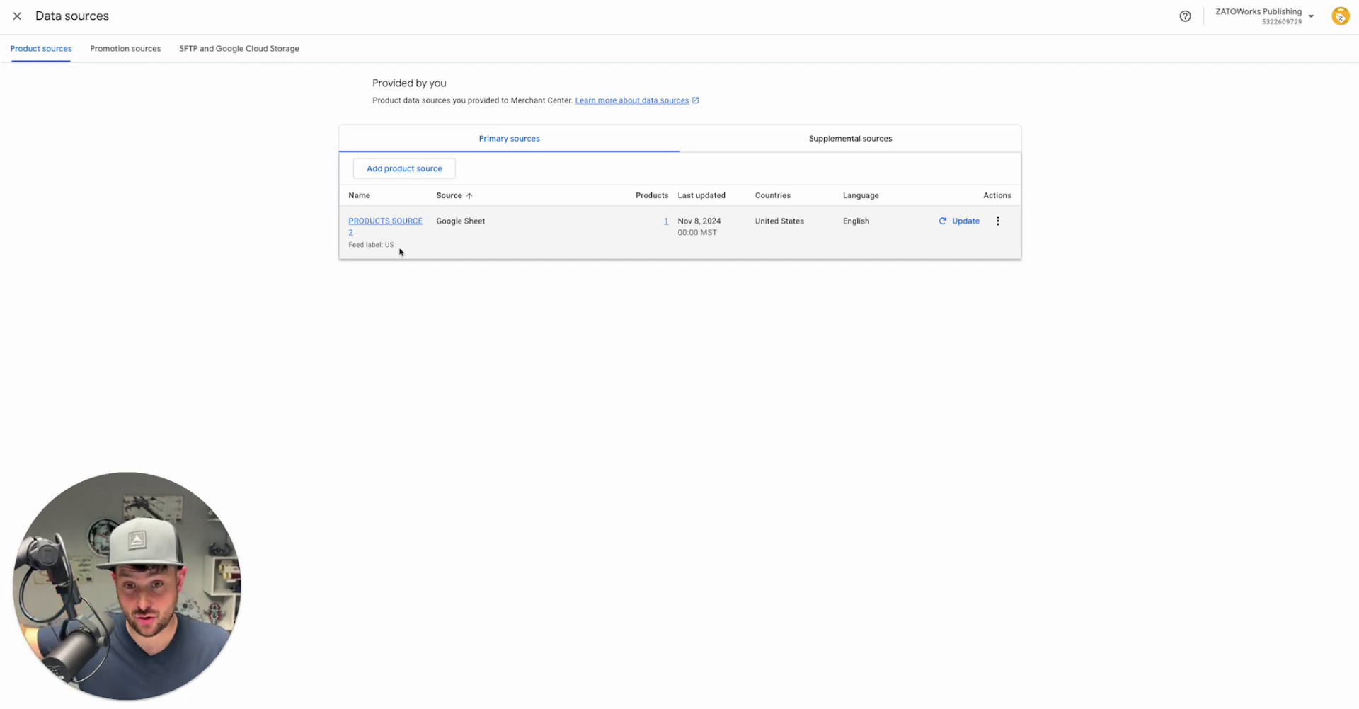
Open PRODUCTS SOURCE 2, review its attribute rules, and close the source details.
{"action": "left_click", "coordinate": [374, 221]}
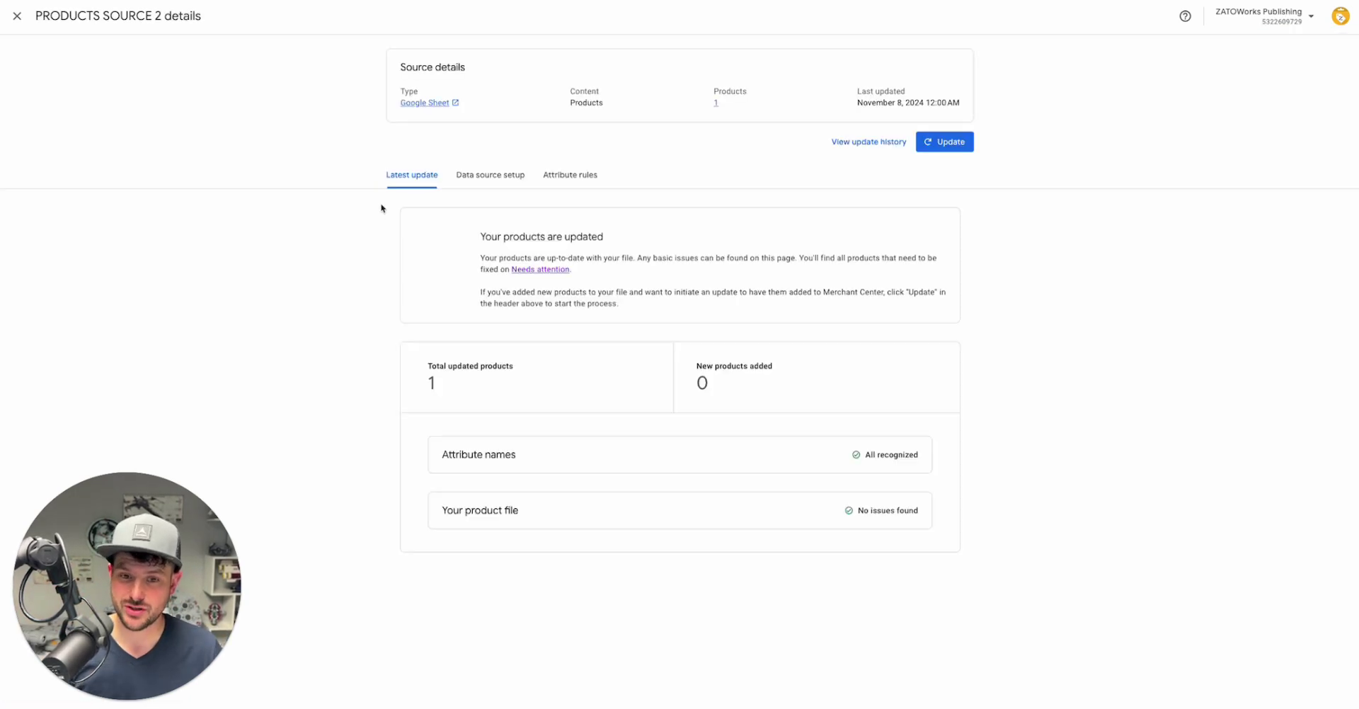
{"action": "left_click", "coordinate": [581, 177]}
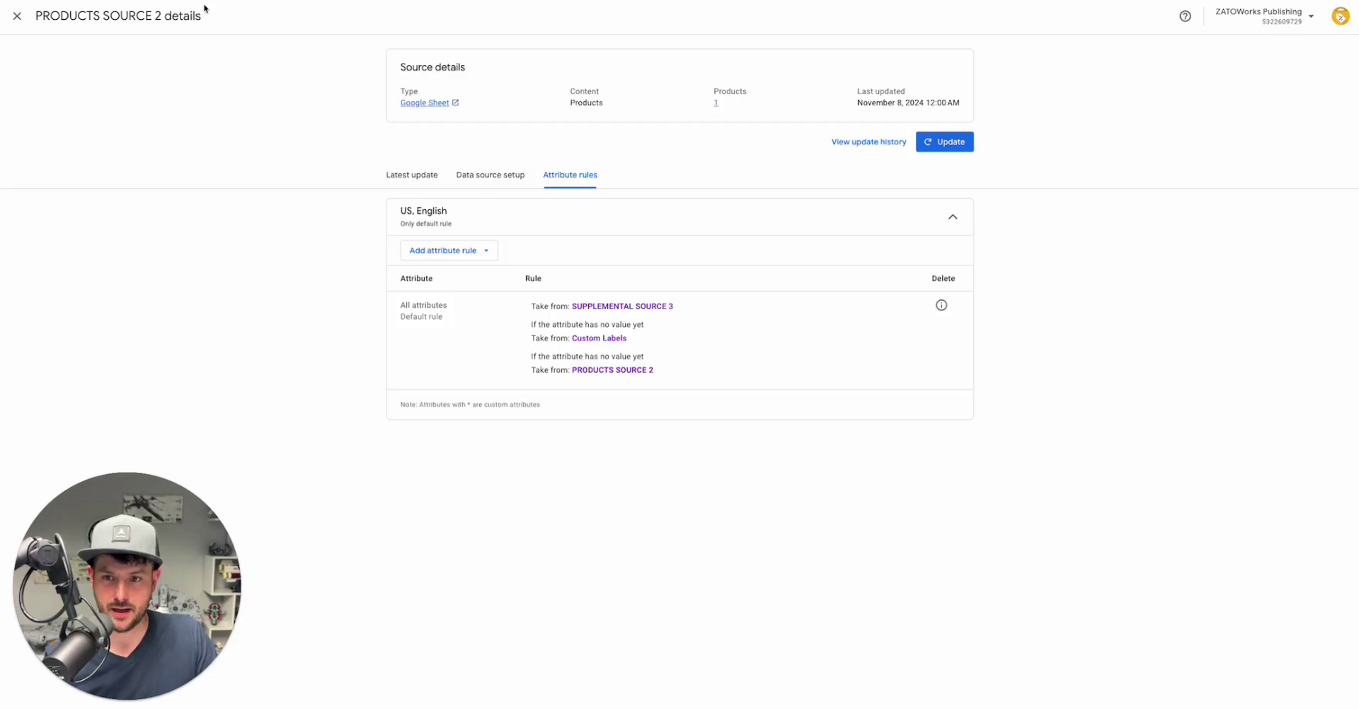
{"action": "left_click_drag", "start_coordinate": [164, 16], "coordinate": [34, 20]}
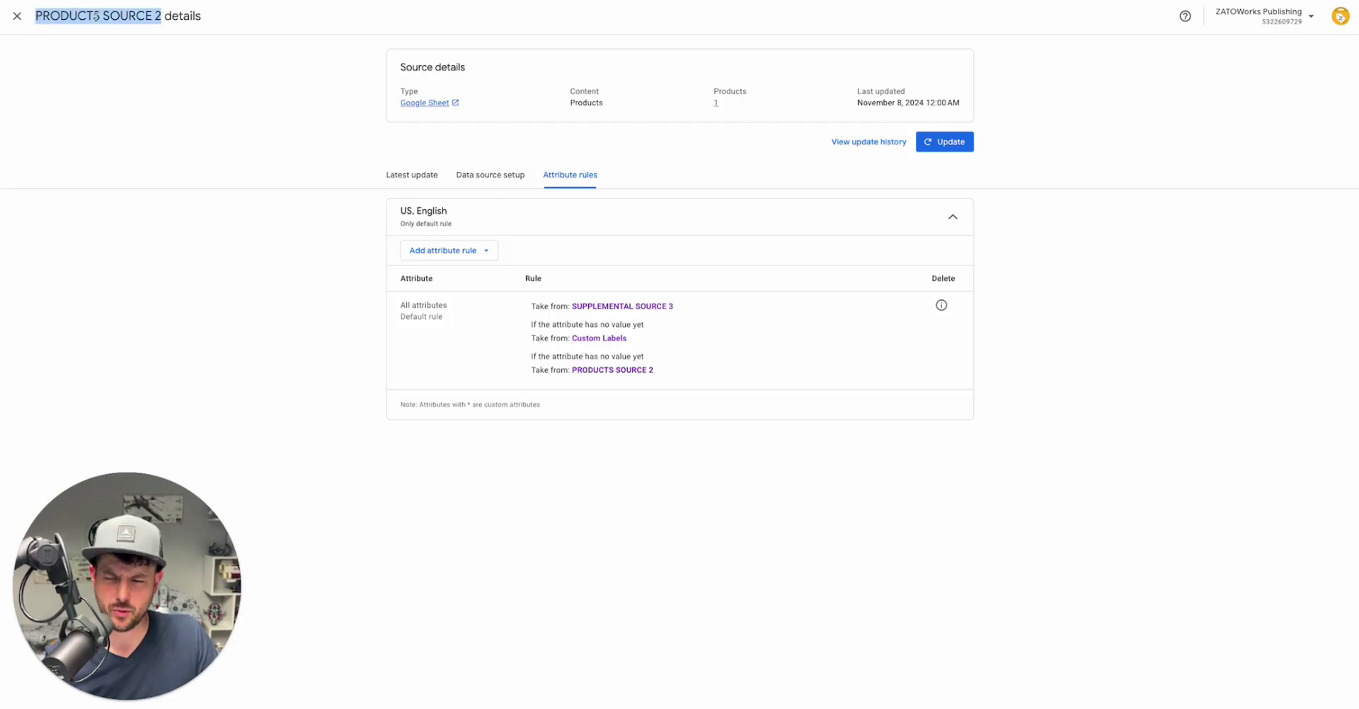
{"action": "left_click", "coordinate": [17, 16]}
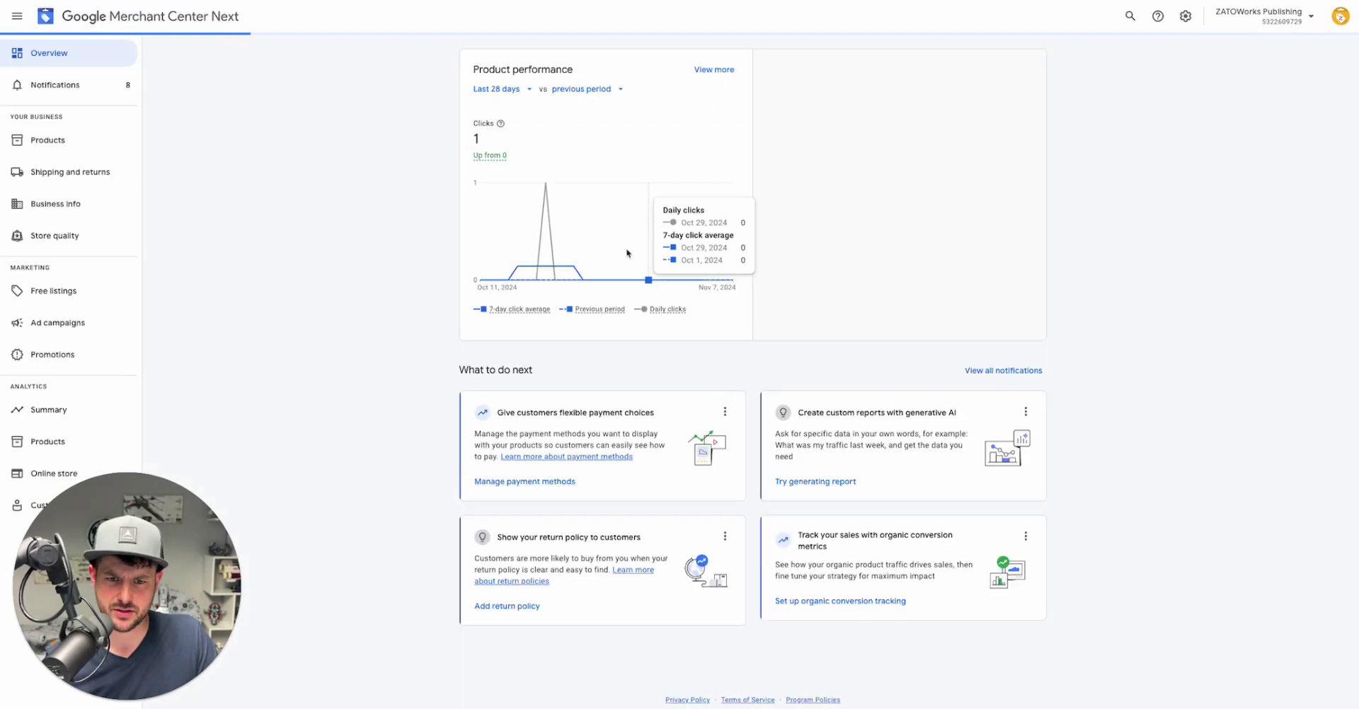
Reopen the attribute rules of PRODUCTS SOURCE 2 from the data sources and open the default rule for editing.
{"action": "left_click", "coordinate": [1185, 15]}
{"action": "left_click", "coordinate": [1161, 54]}
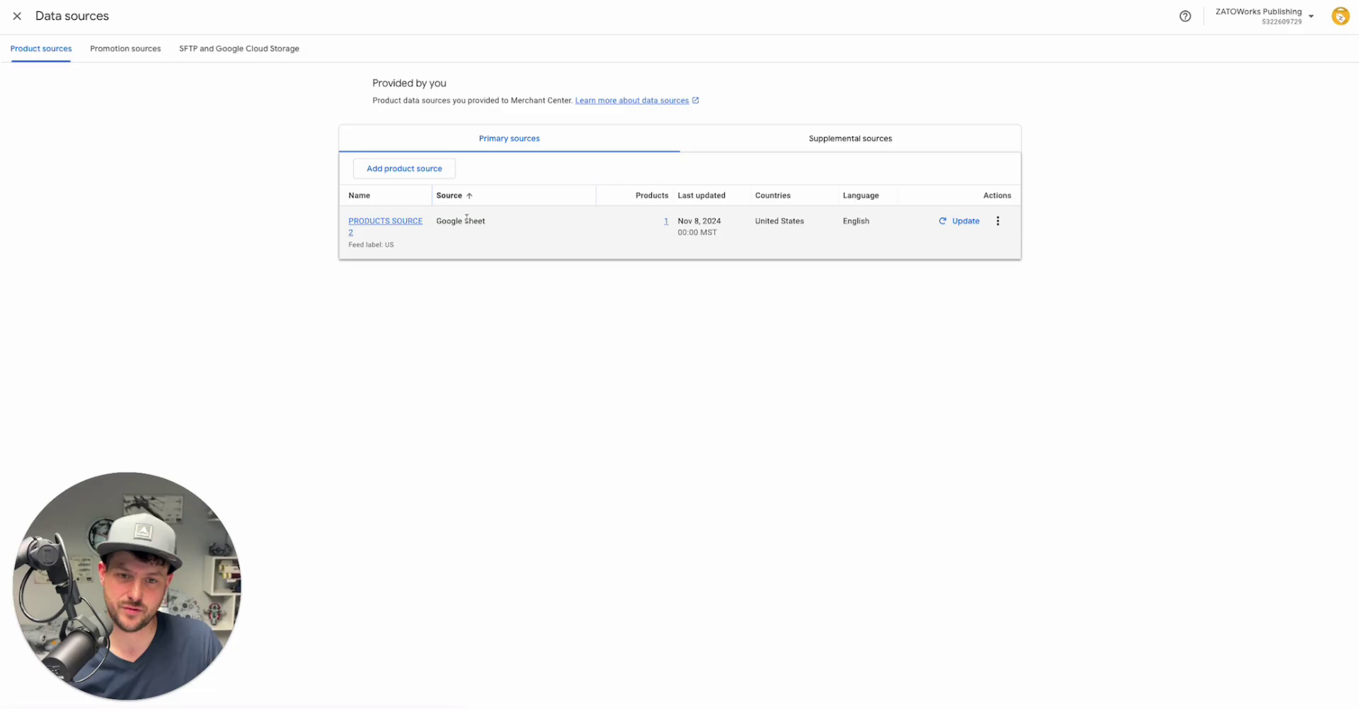
{"action": "left_click", "coordinate": [386, 226]}
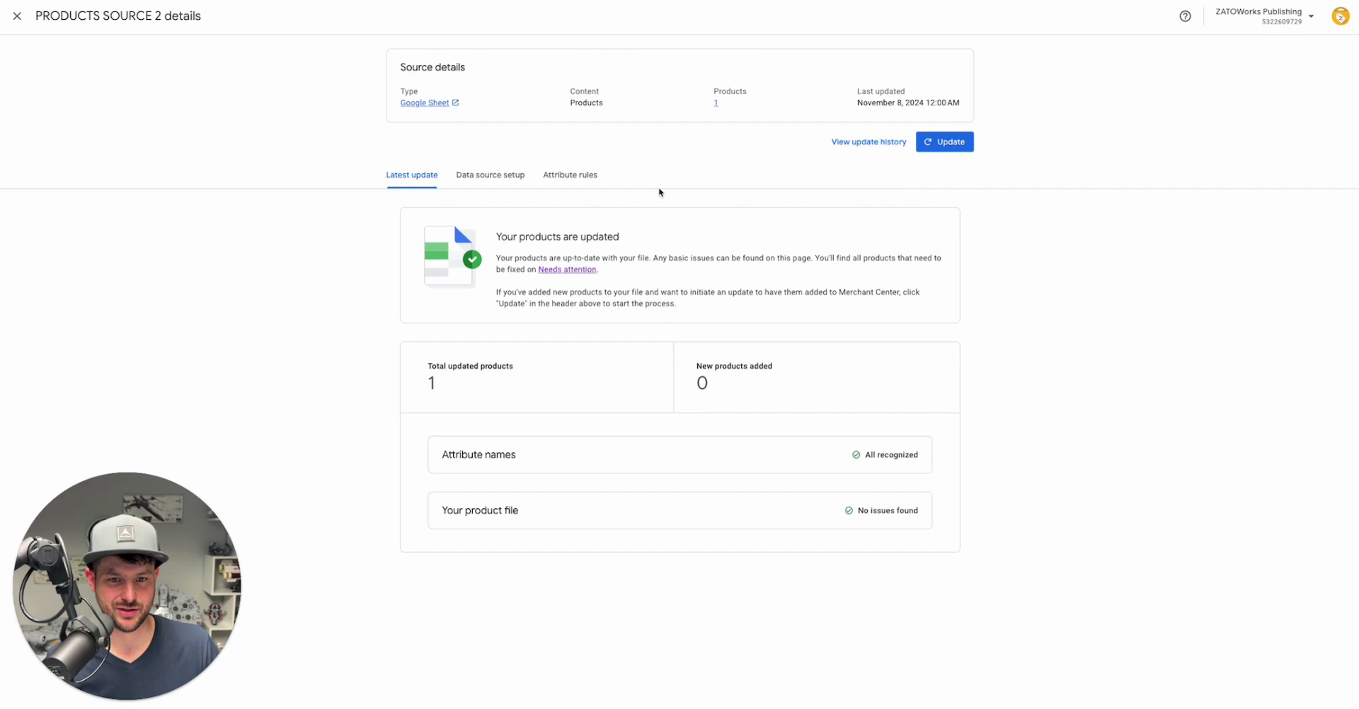
{"action": "left_click", "coordinate": [581, 177]}
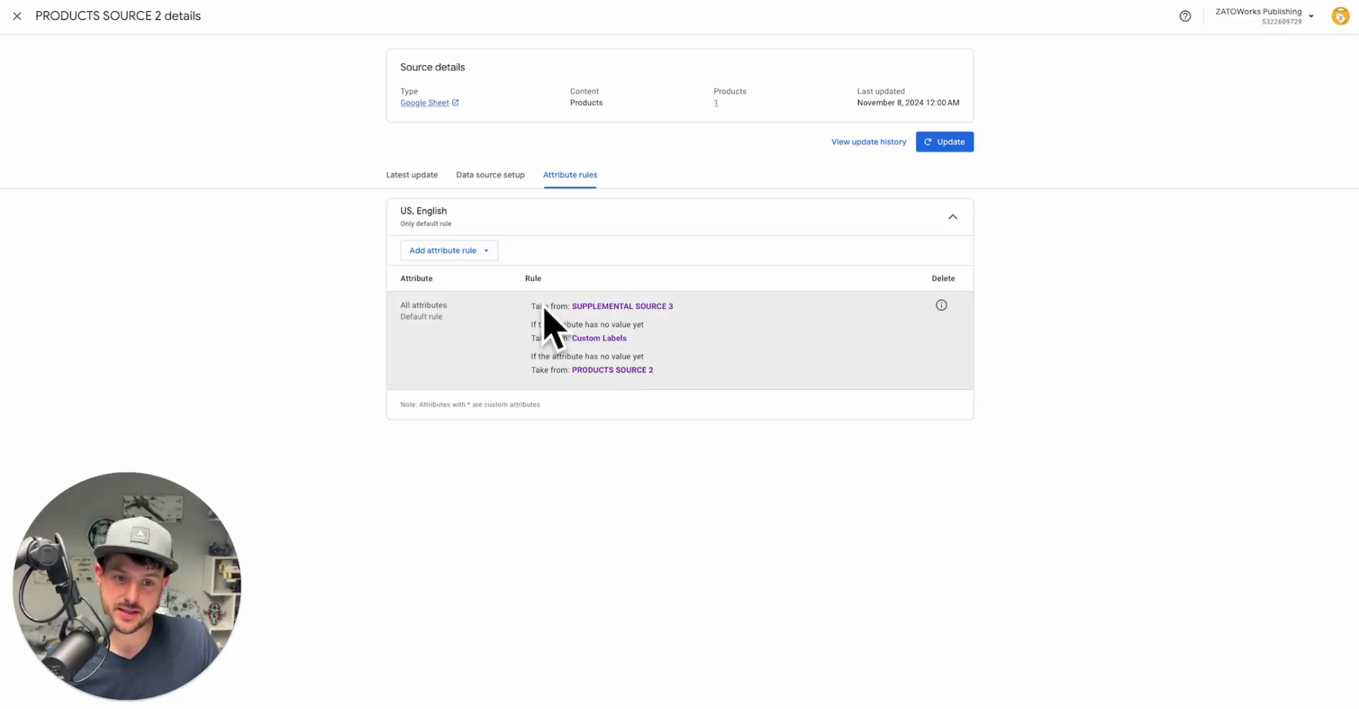
{"action": "left_click_drag", "start_coordinate": [695, 307], "coordinate": [501, 310]}
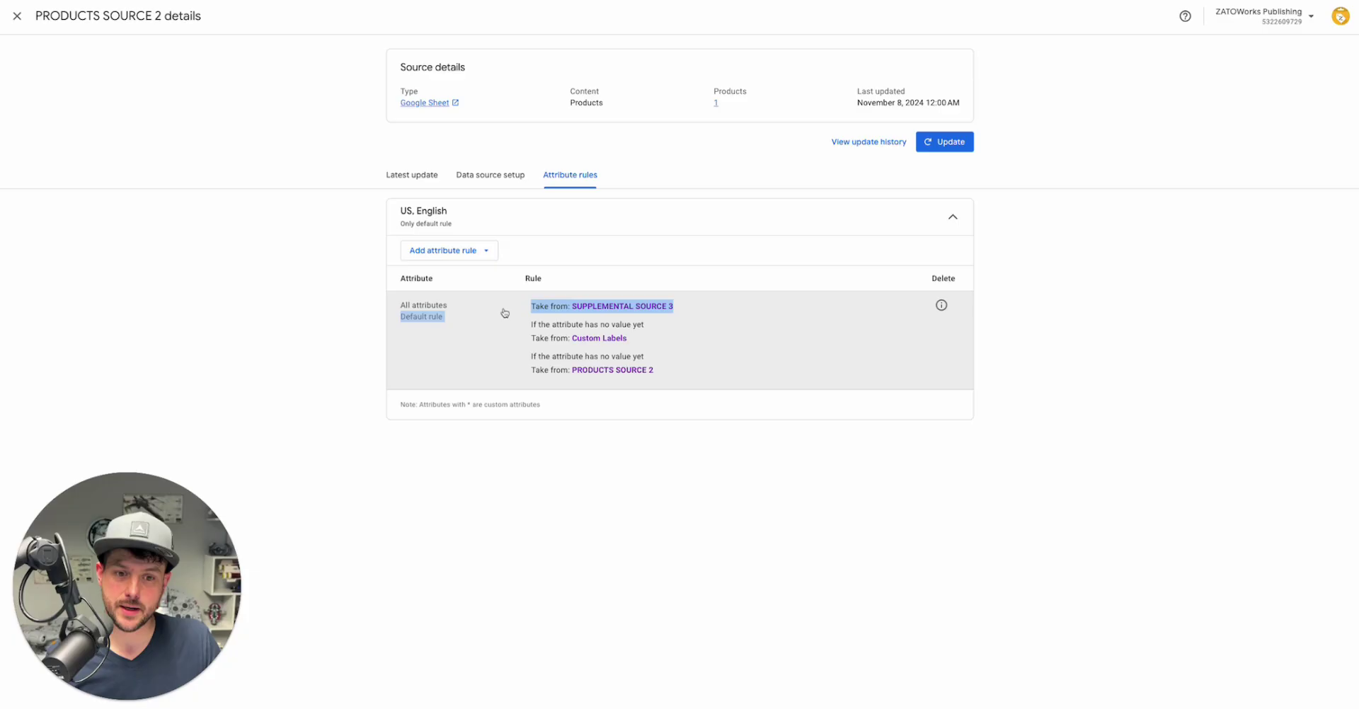
{"action": "left_click", "coordinate": [634, 300]}
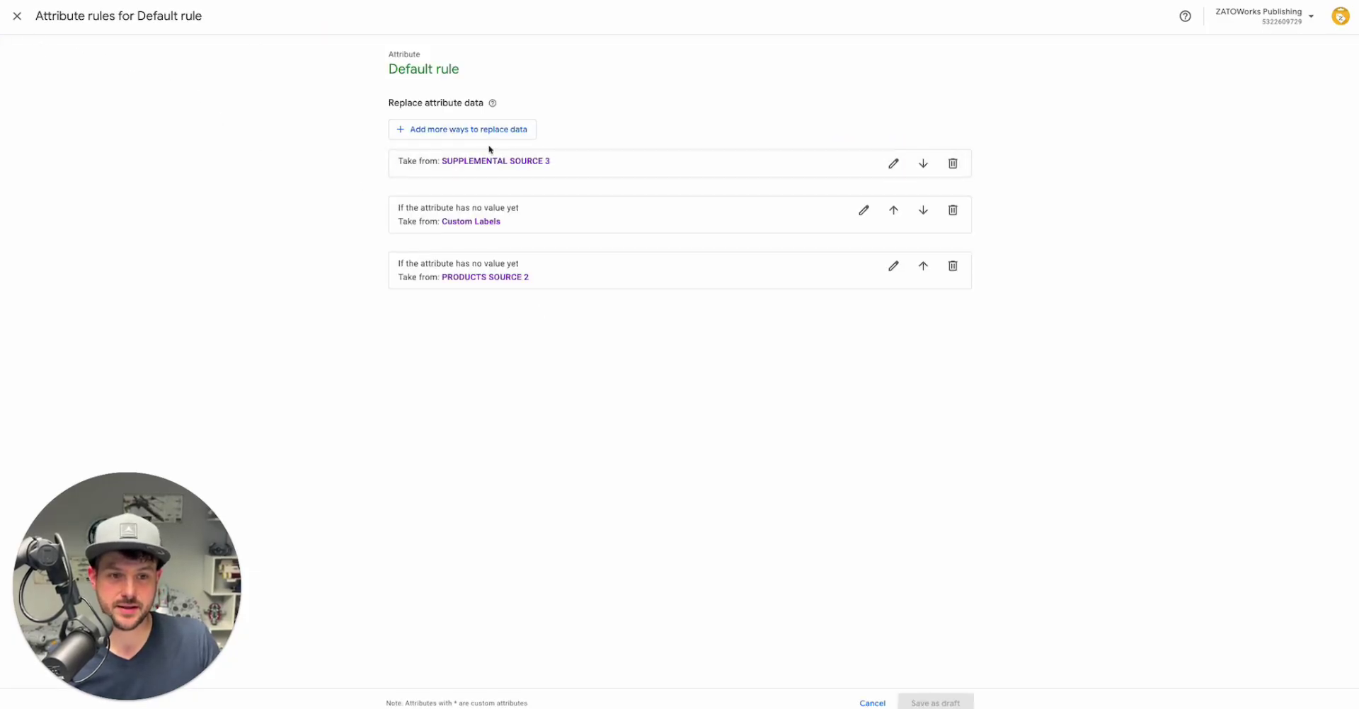
Move SUPPLEMENTAL SOURCE 3 below Custom Labels in the default rule, and restore the original order.
{"action": "left_click", "coordinate": [924, 167]}
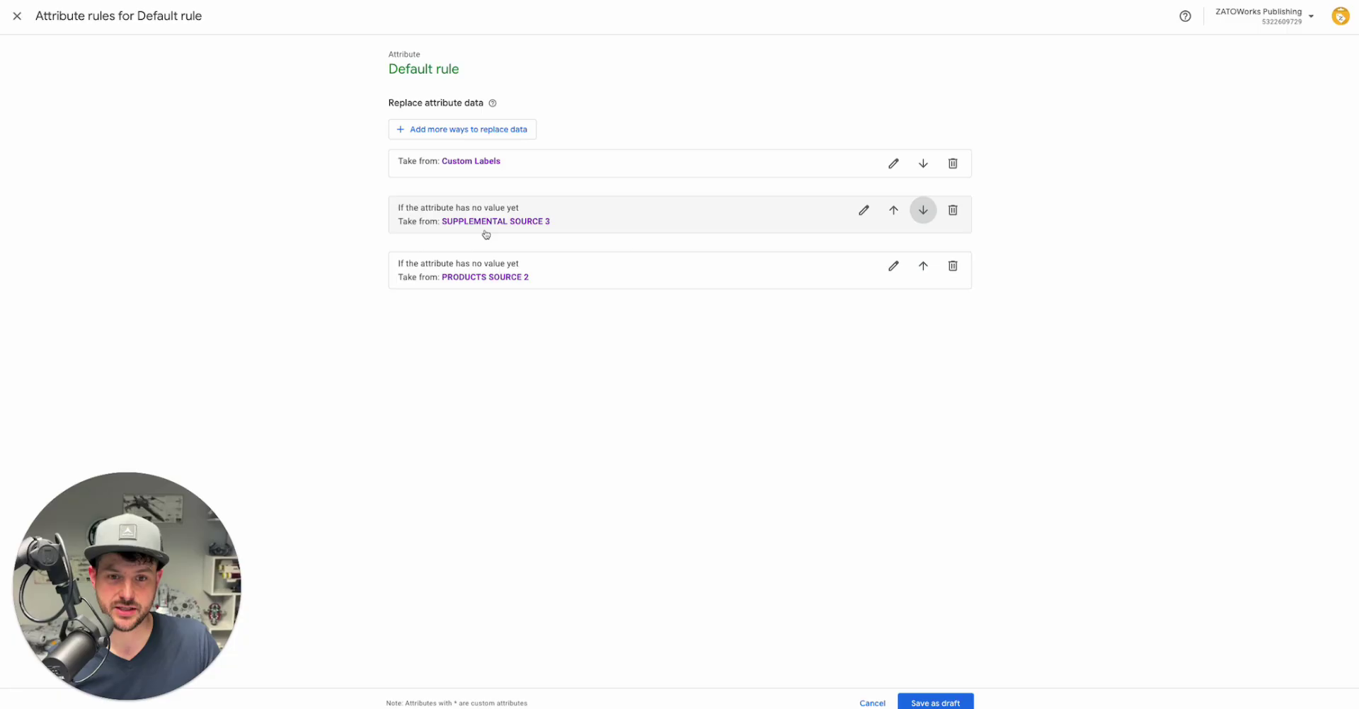
{"action": "left_click", "coordinate": [924, 165]}
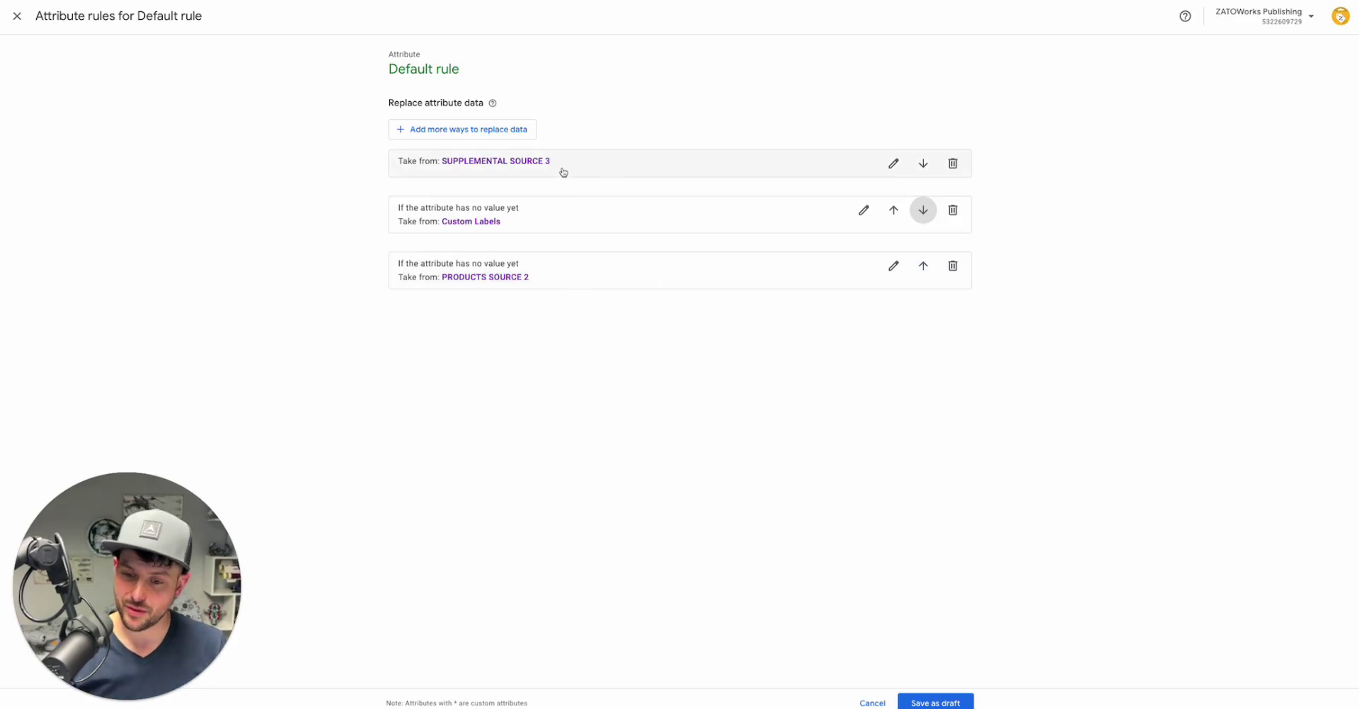
{"action": "left_click_drag", "start_coordinate": [559, 167], "coordinate": [482, 165]}
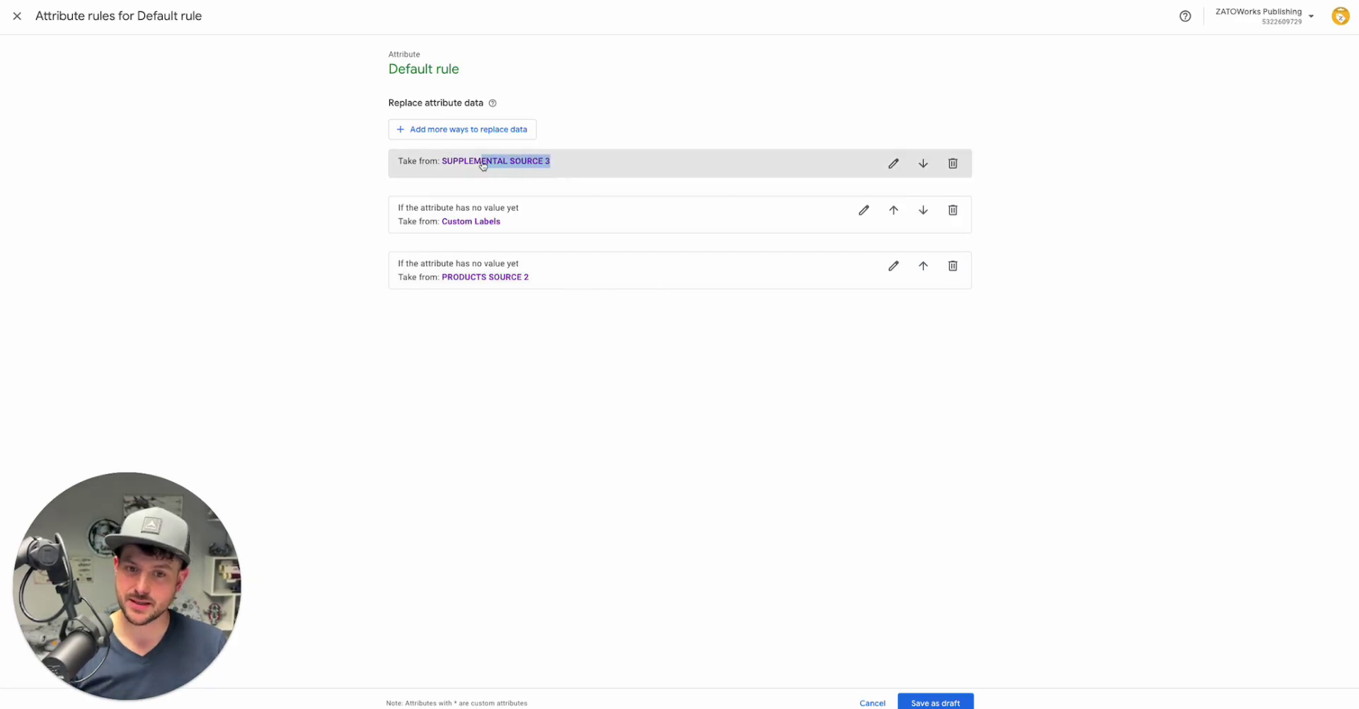
{"action": "left_click", "coordinate": [489, 164]}
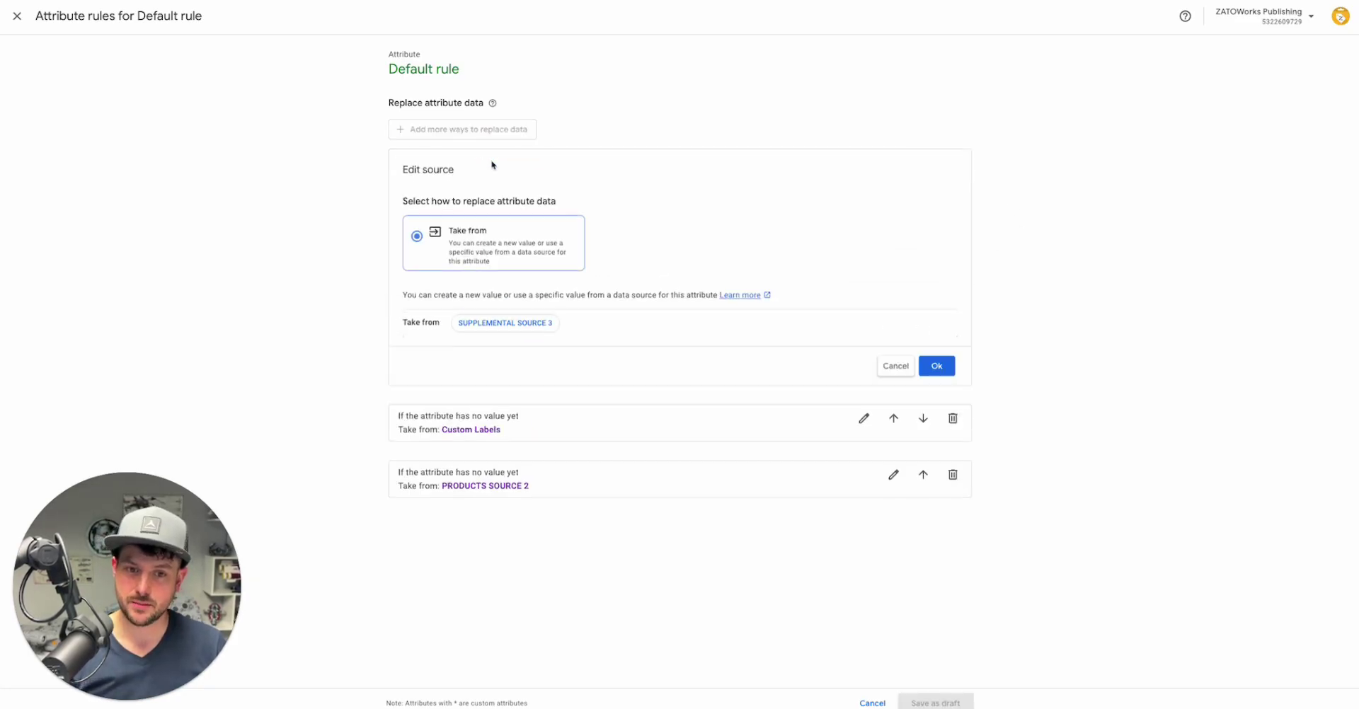
{"action": "left_click", "coordinate": [895, 366]}
{"action": "left_click", "coordinate": [17, 17]}
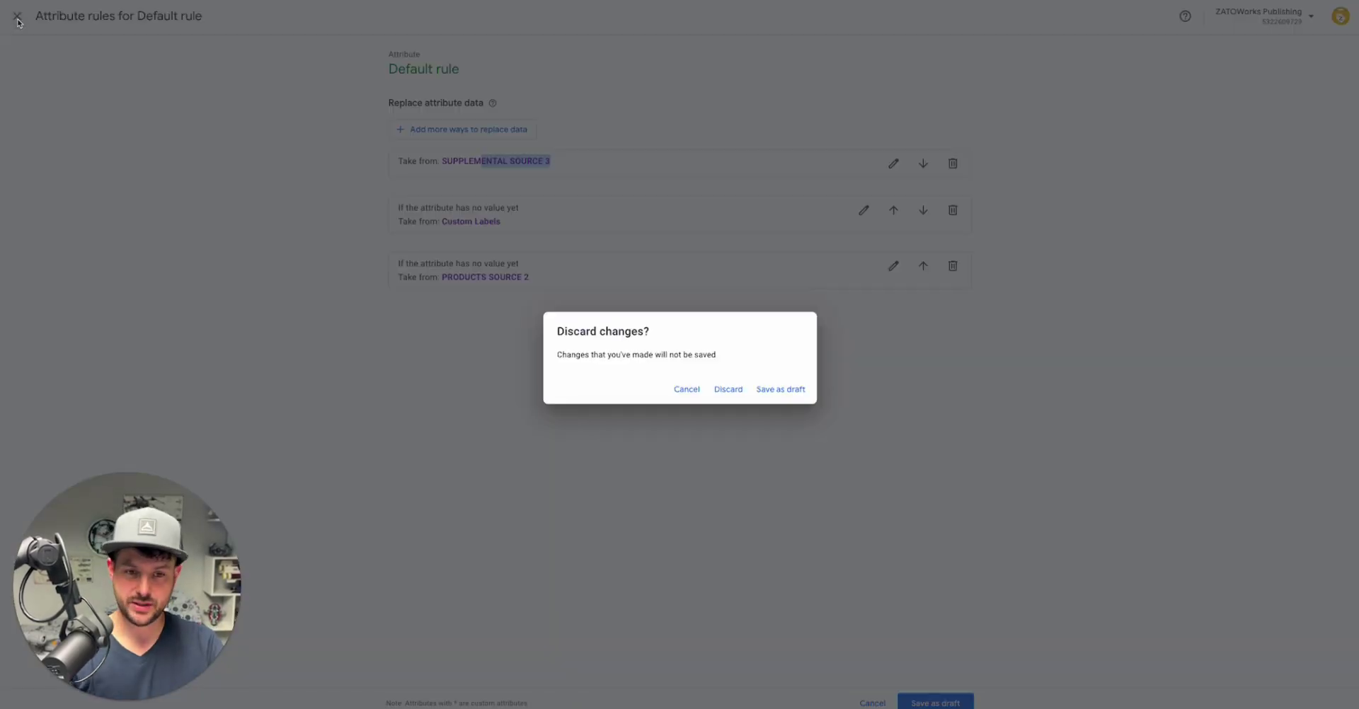
{"action": "left_click", "coordinate": [681, 389]}
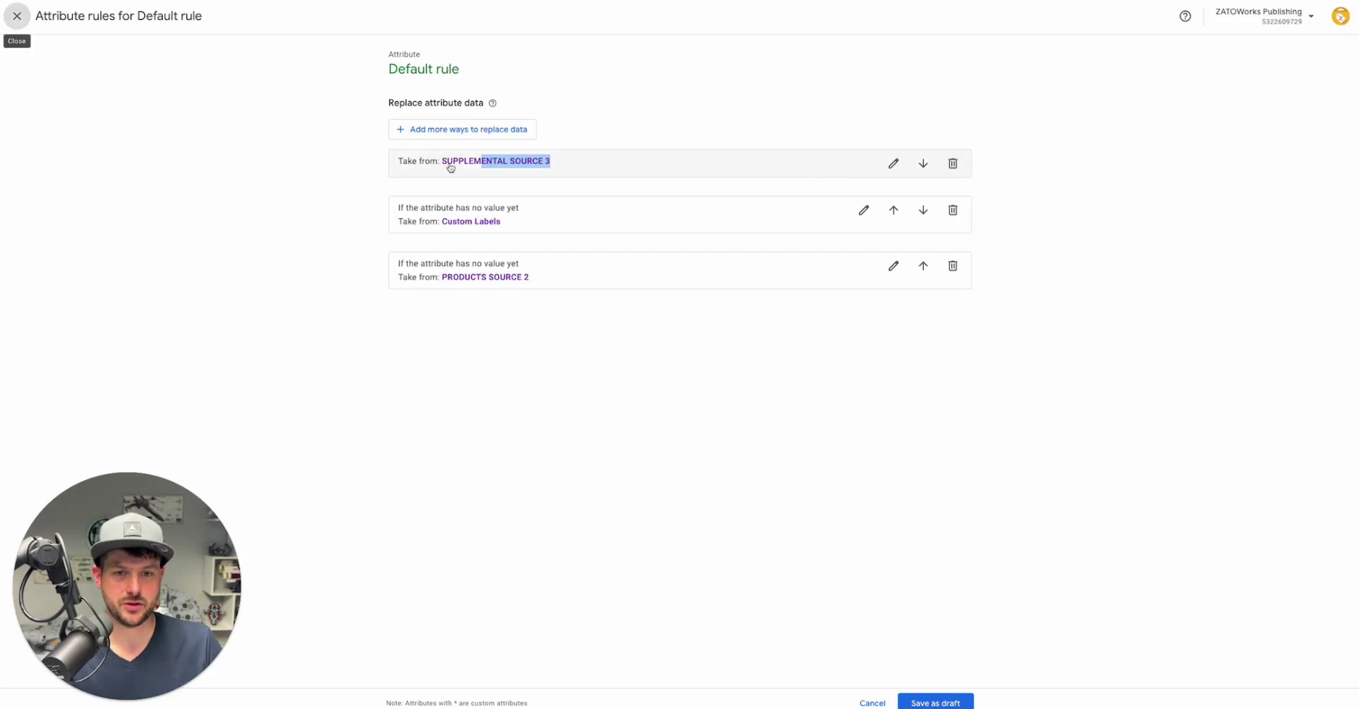
{"action": "left_click", "coordinate": [613, 158]}
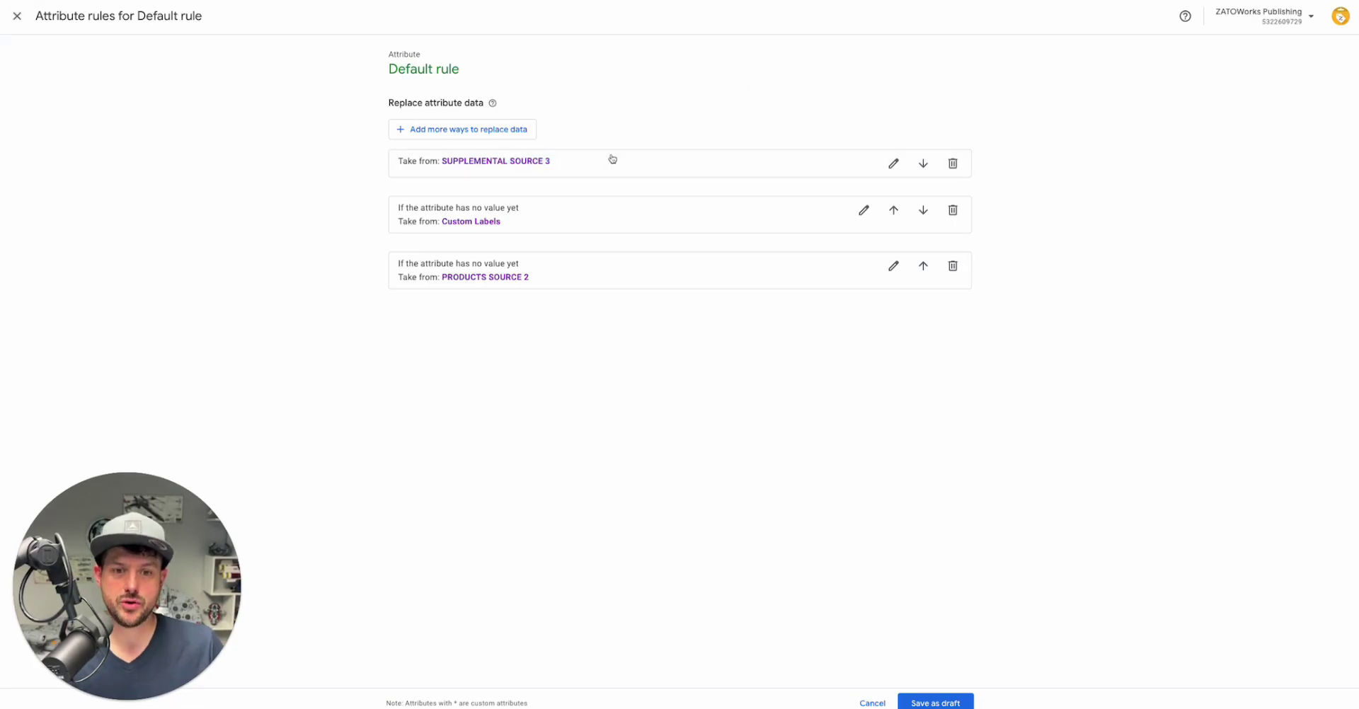
Remove SUPPLEMENTAL SOURCE 3 from the default rule and save the rule as a draft.
{"action": "left_click", "coordinate": [953, 164]}
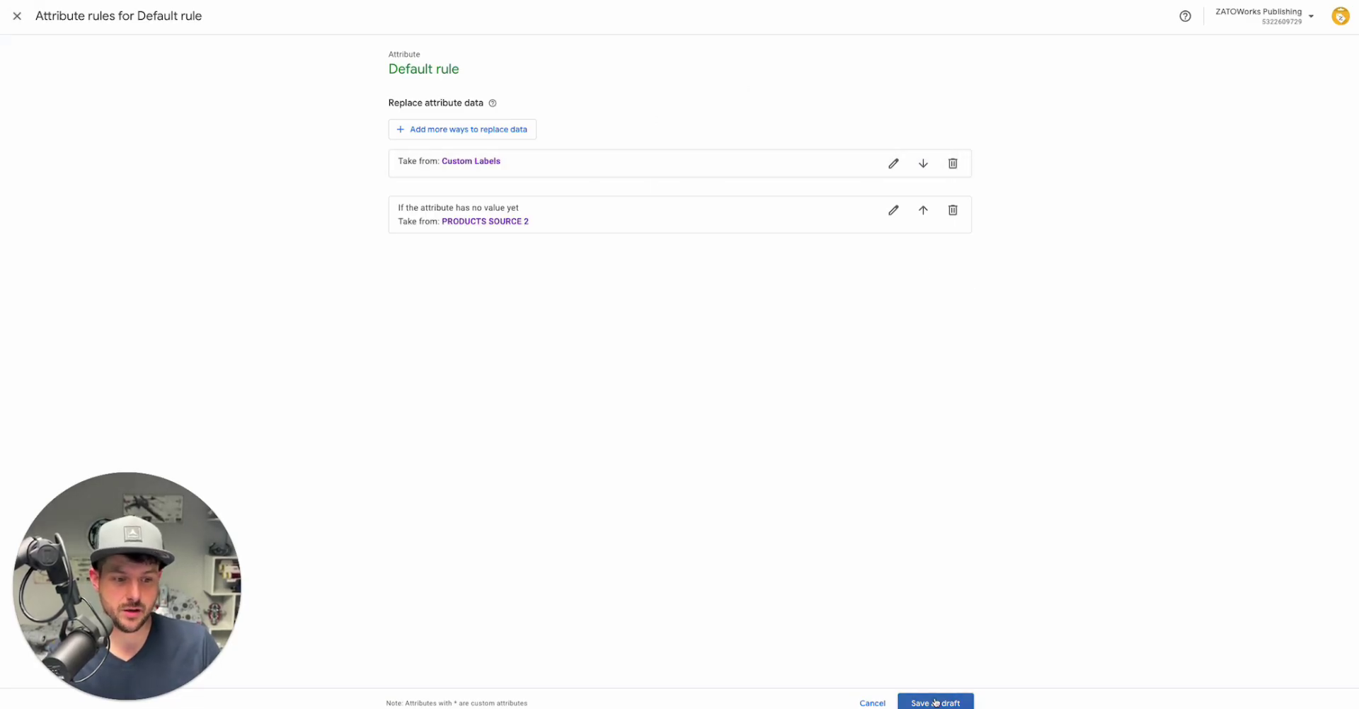
{"action": "left_click", "coordinate": [962, 701]}
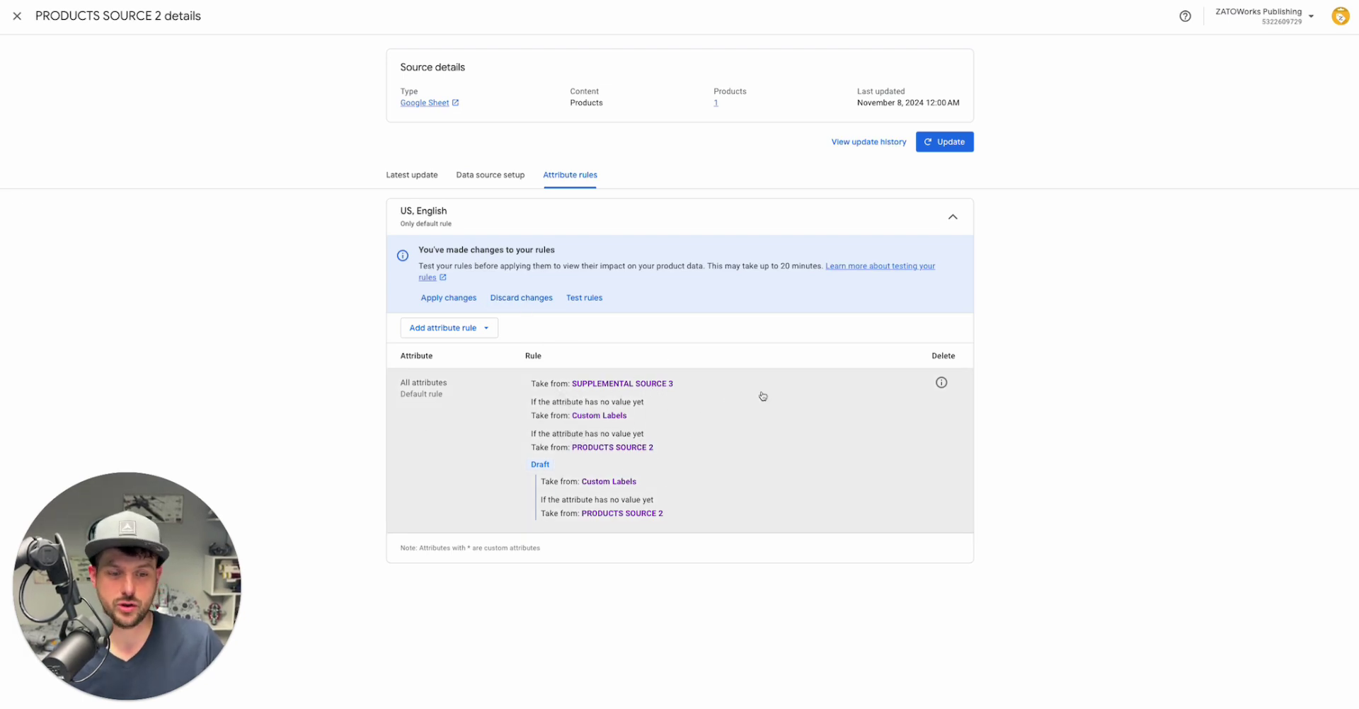
Update PRODUCTS SOURCE 2, apply the drafted attribute rule changes, and close the source details.
{"action": "left_click", "coordinate": [947, 144]}
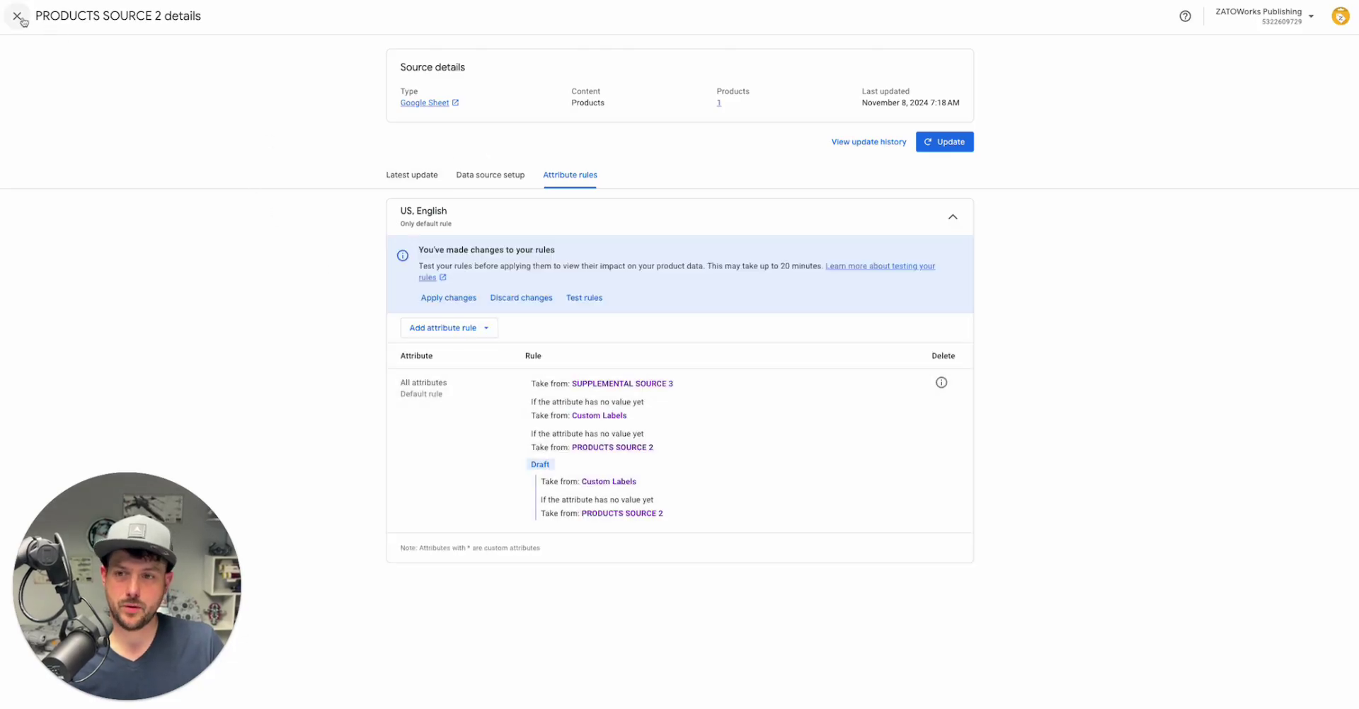
{"action": "left_click", "coordinate": [431, 308]}
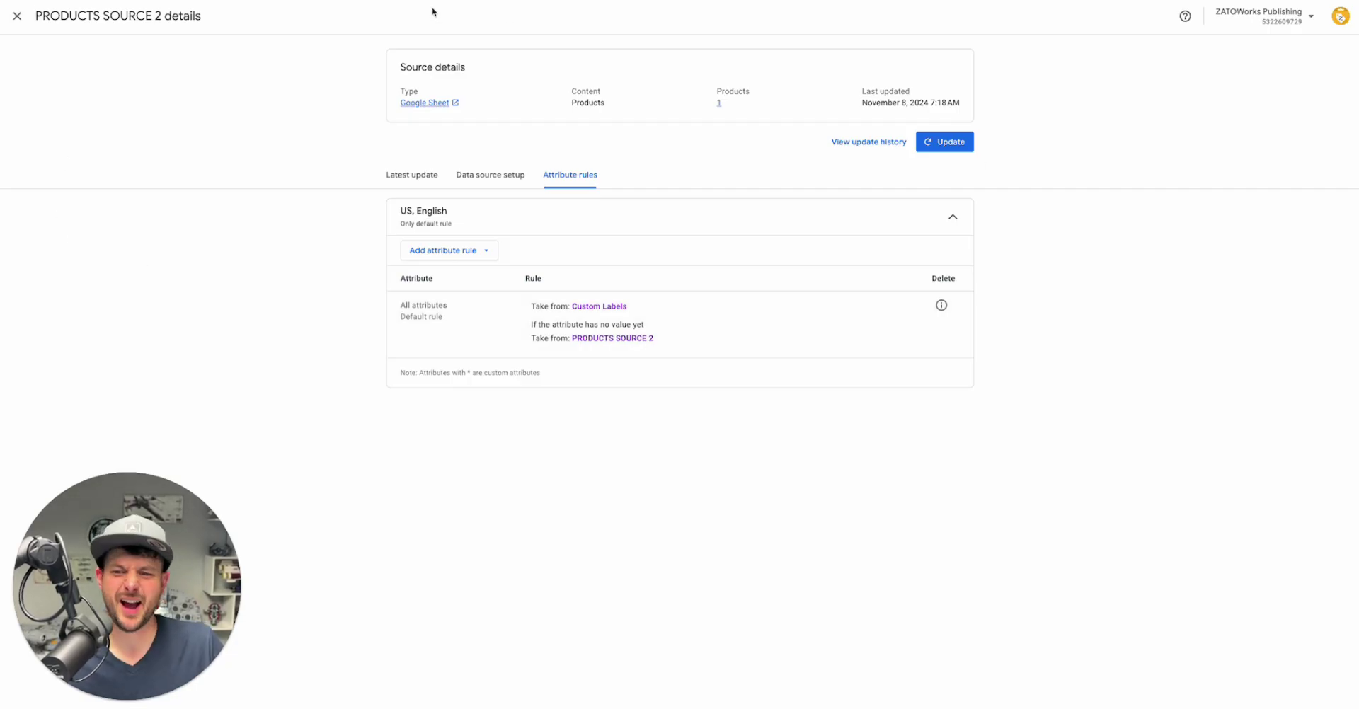
{"action": "left_click", "coordinate": [17, 16]}
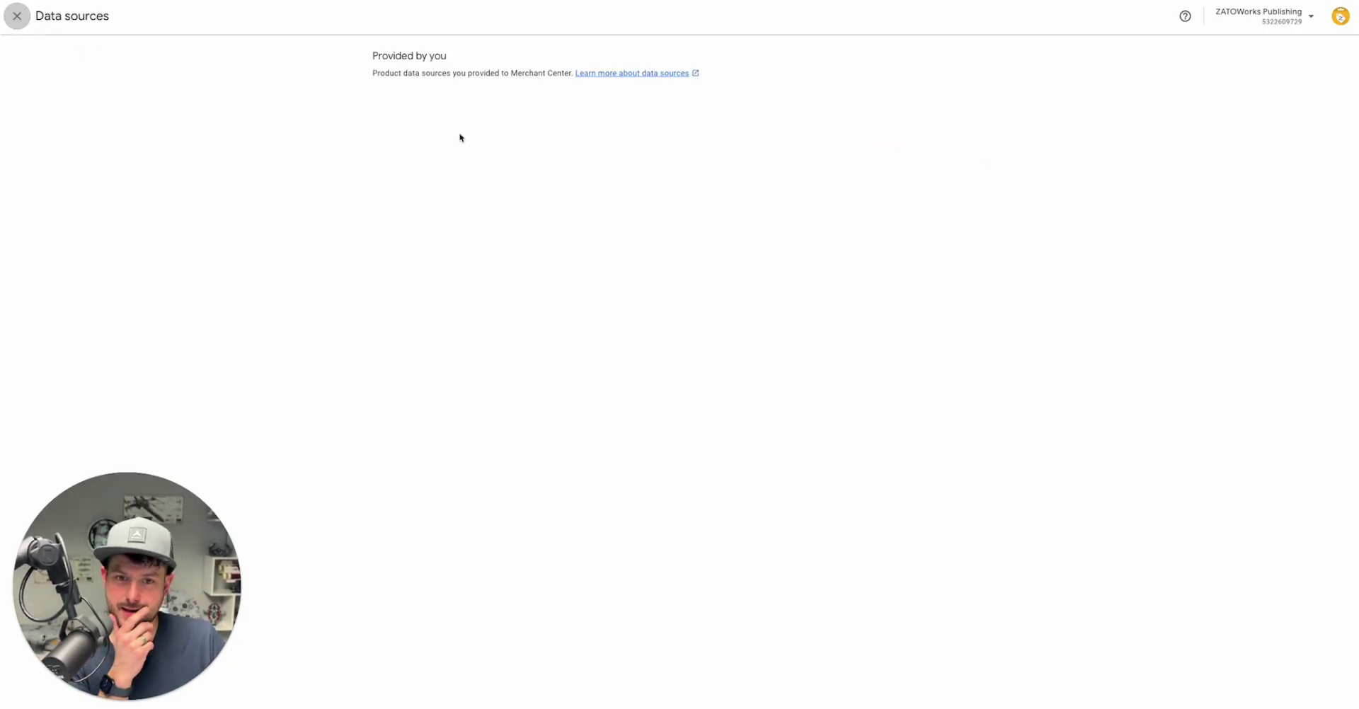
Check in the supplemental sources list which primary source each supplemental source is used in.
{"action": "left_click", "coordinate": [839, 138]}
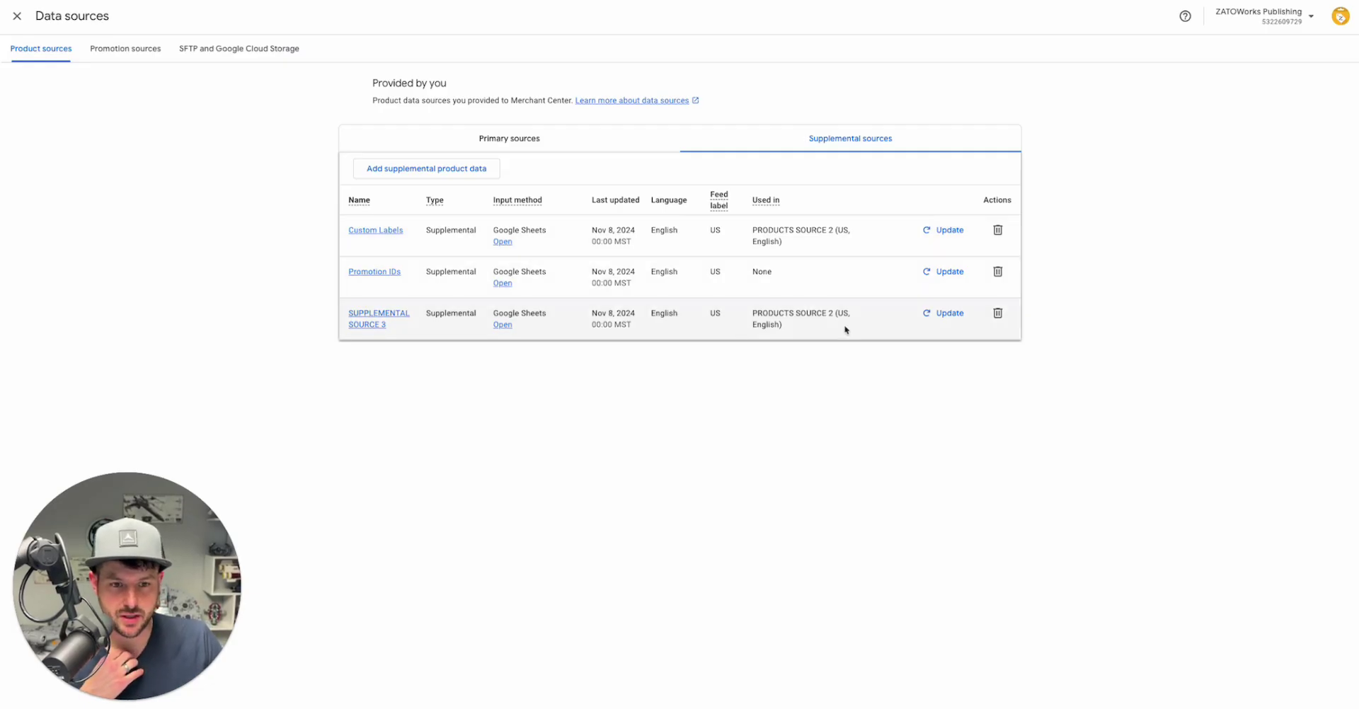
{"action": "triple_click", "coordinate": [795, 331]}
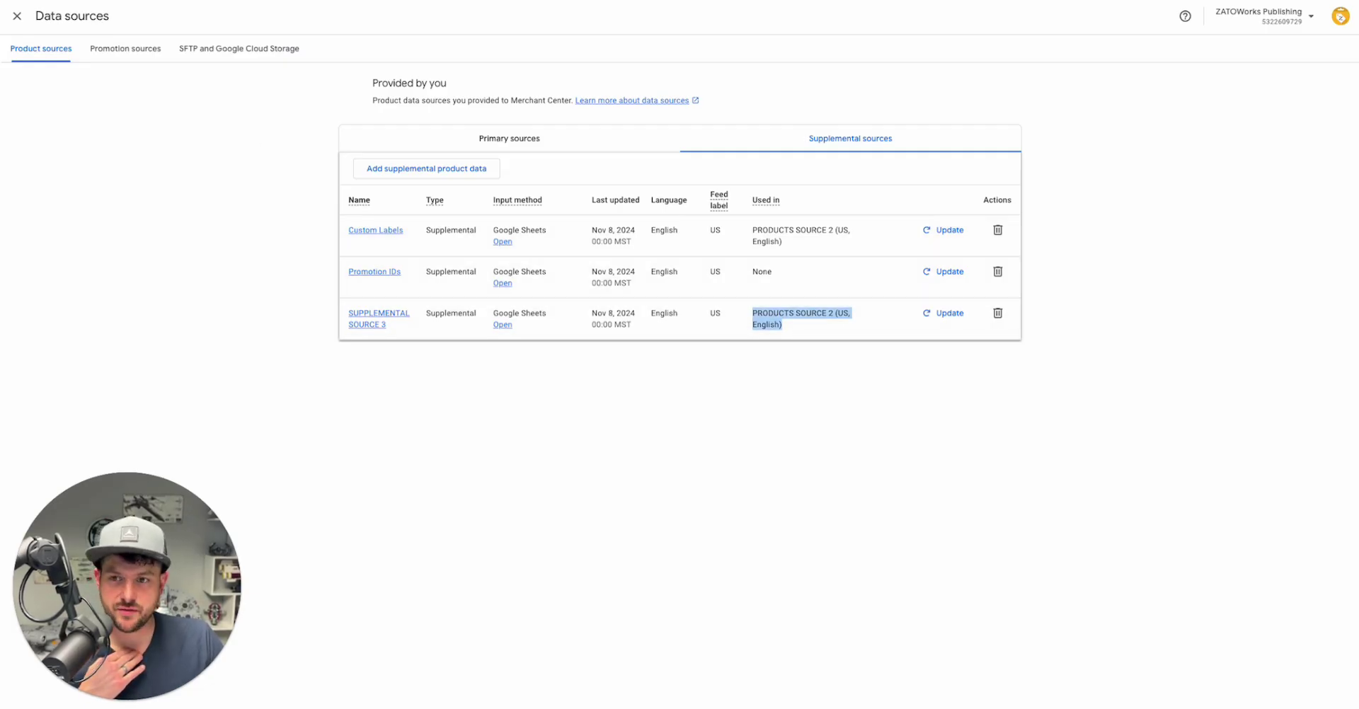
{"action": "key", "text": "F5"}
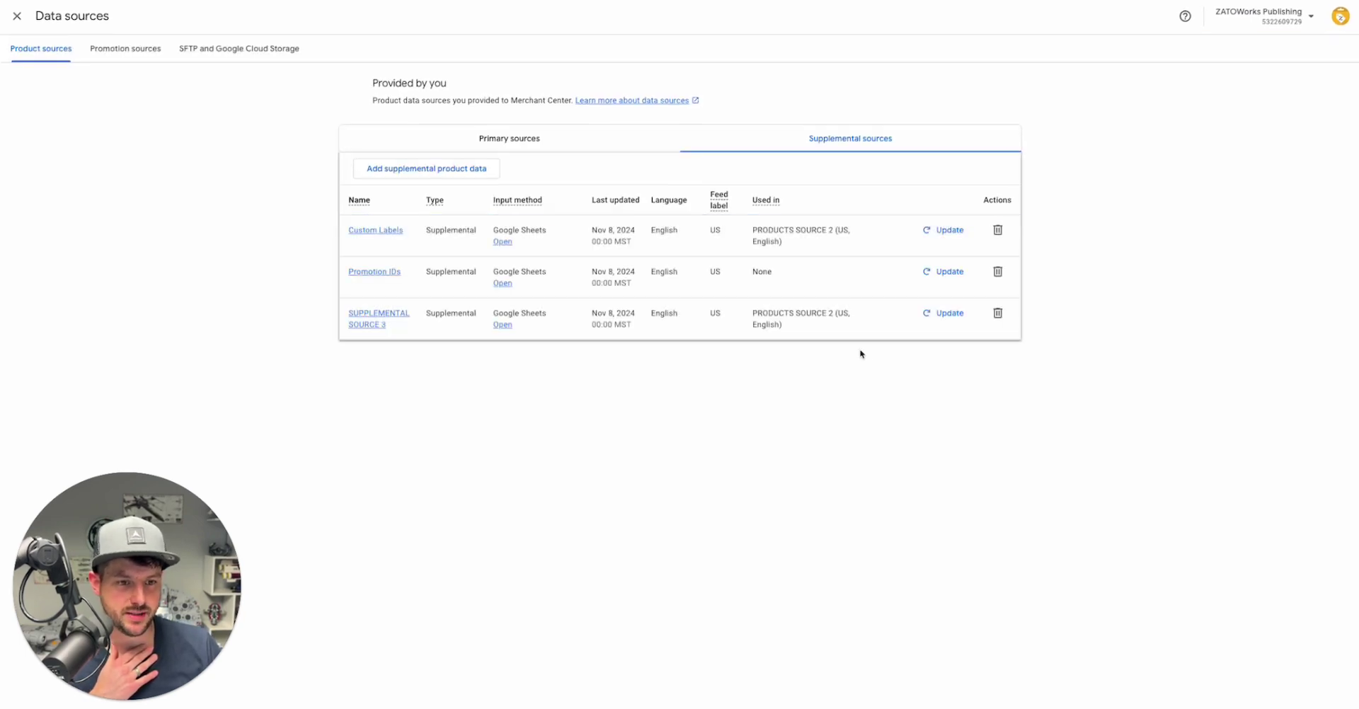
{"action": "double_click", "coordinate": [761, 271]}
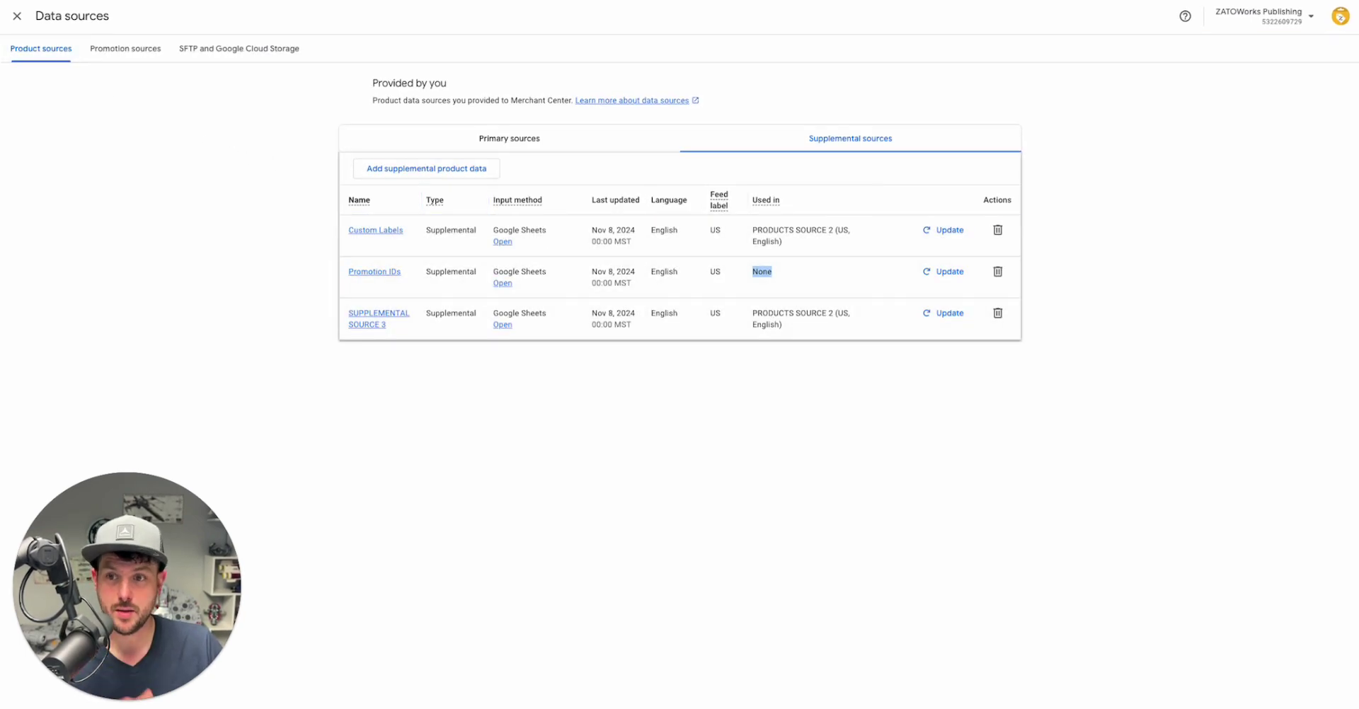
{"action": "key", "text": "F5"}
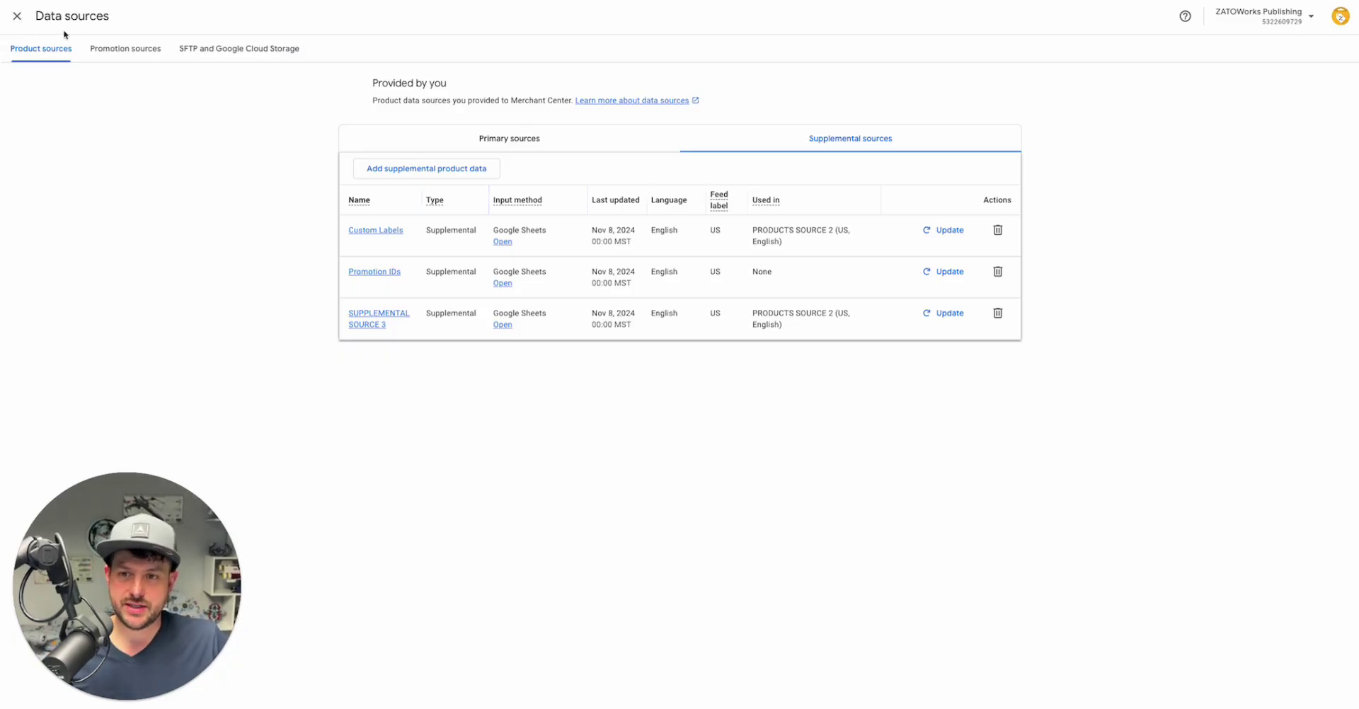
Reopen the data sources and view the attribute rules of PRODUCTS SOURCE 2.
{"action": "left_click", "coordinate": [17, 17]}
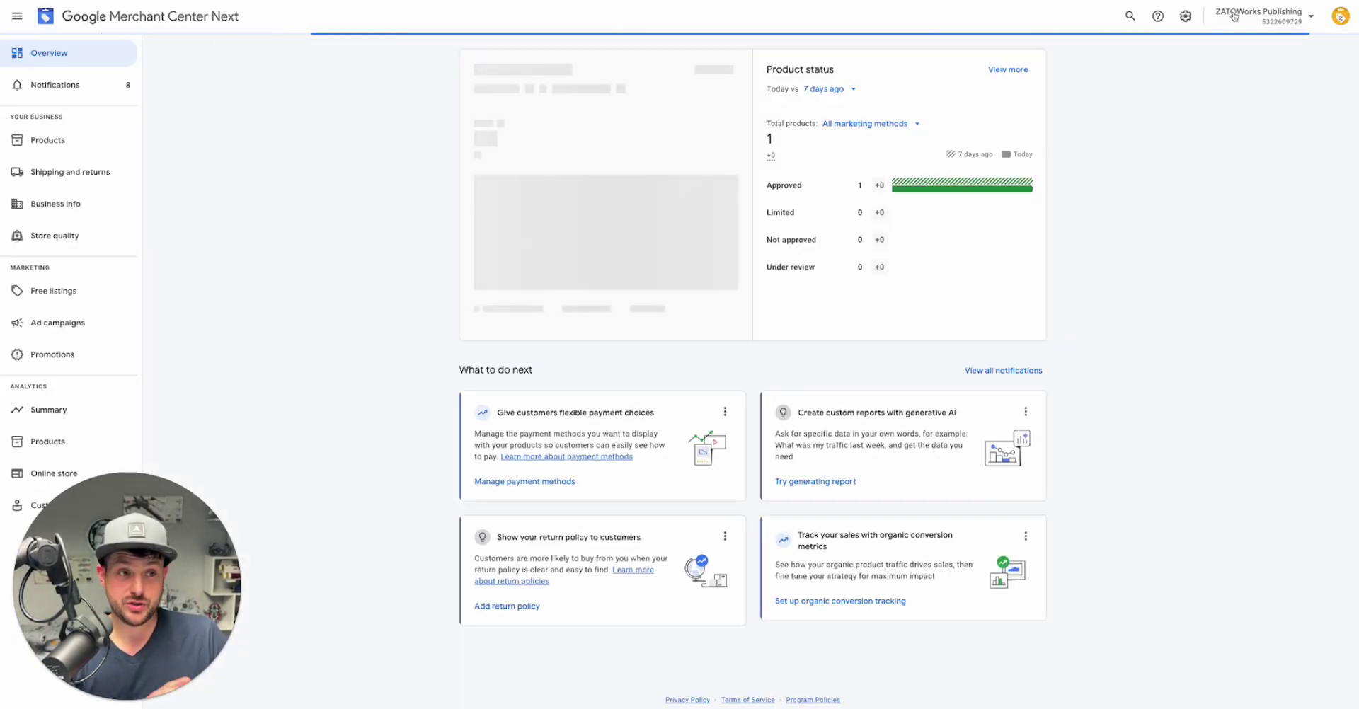
{"action": "left_click", "coordinate": [1185, 15]}
{"action": "left_click", "coordinate": [1164, 59]}
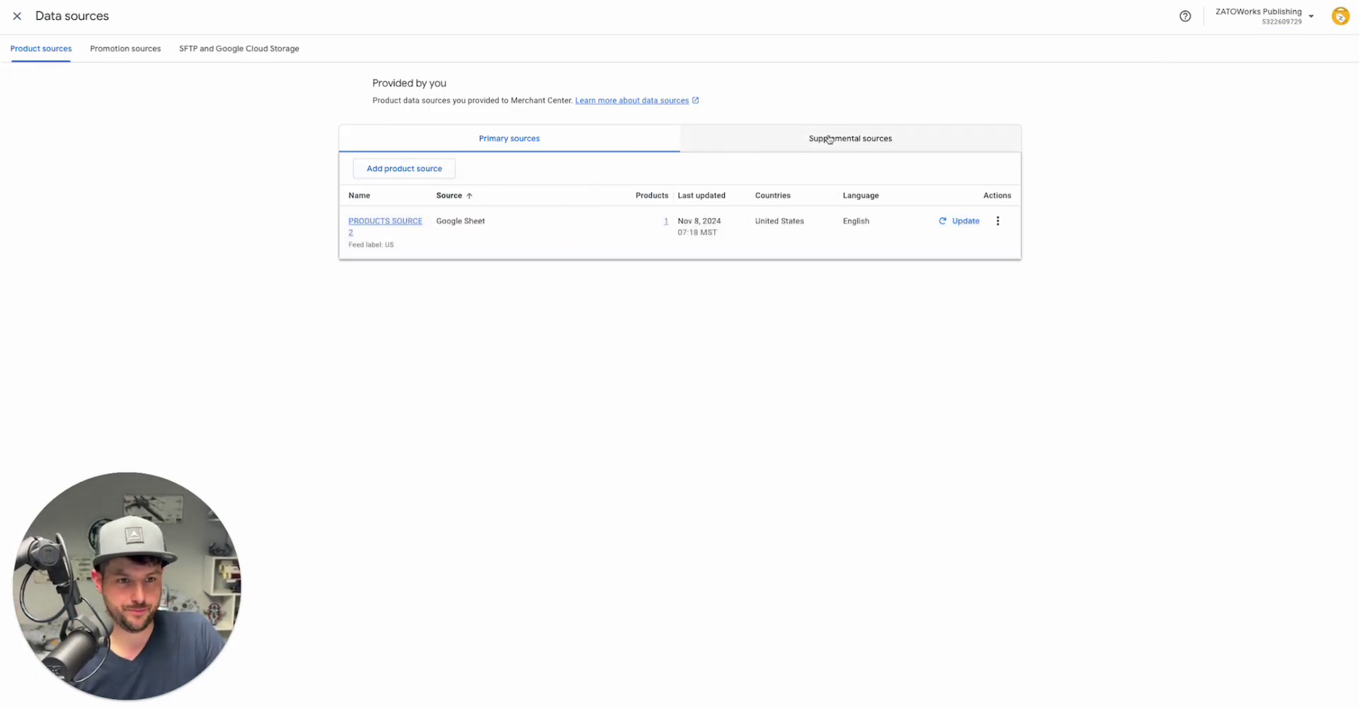
{"action": "left_click", "coordinate": [376, 222]}
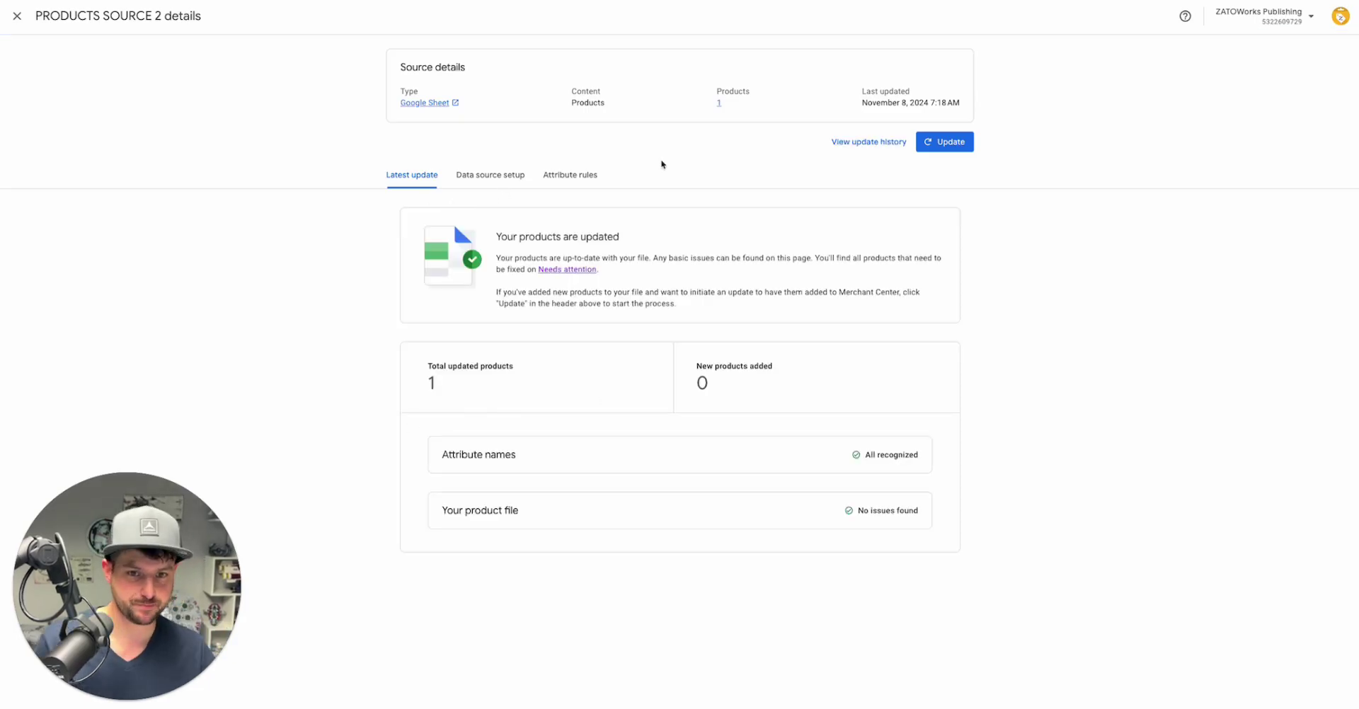
{"action": "left_click", "coordinate": [547, 186]}
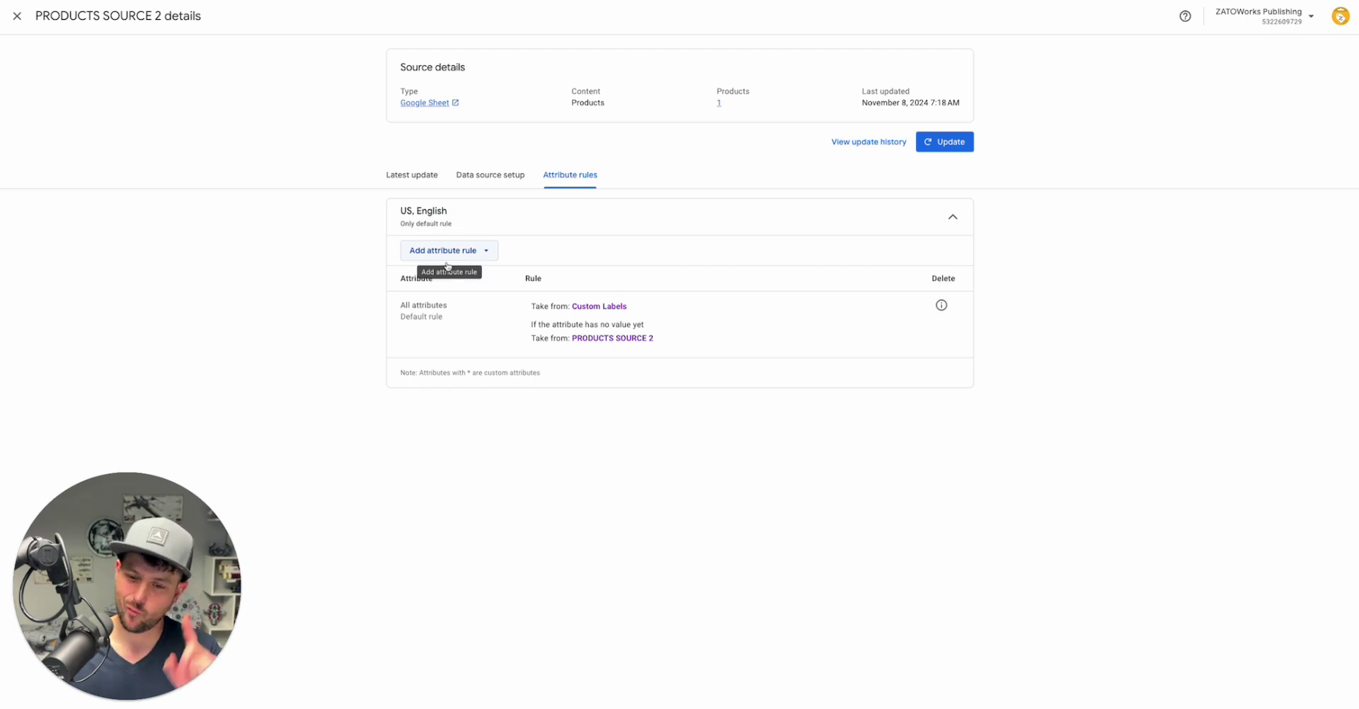
Browse the processed attributes available for a new attribute rule, and close the list.
{"action": "left_click", "coordinate": [448, 256]}
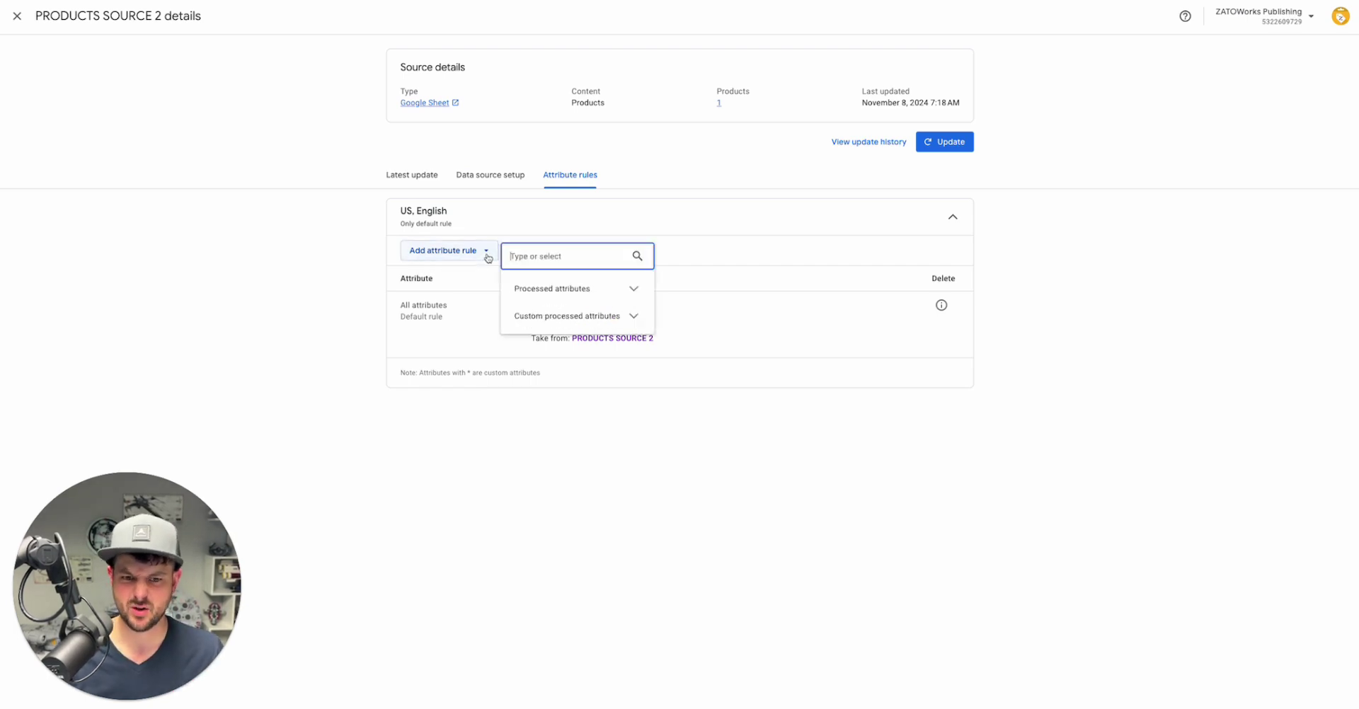
{"action": "left_click", "coordinate": [621, 293]}
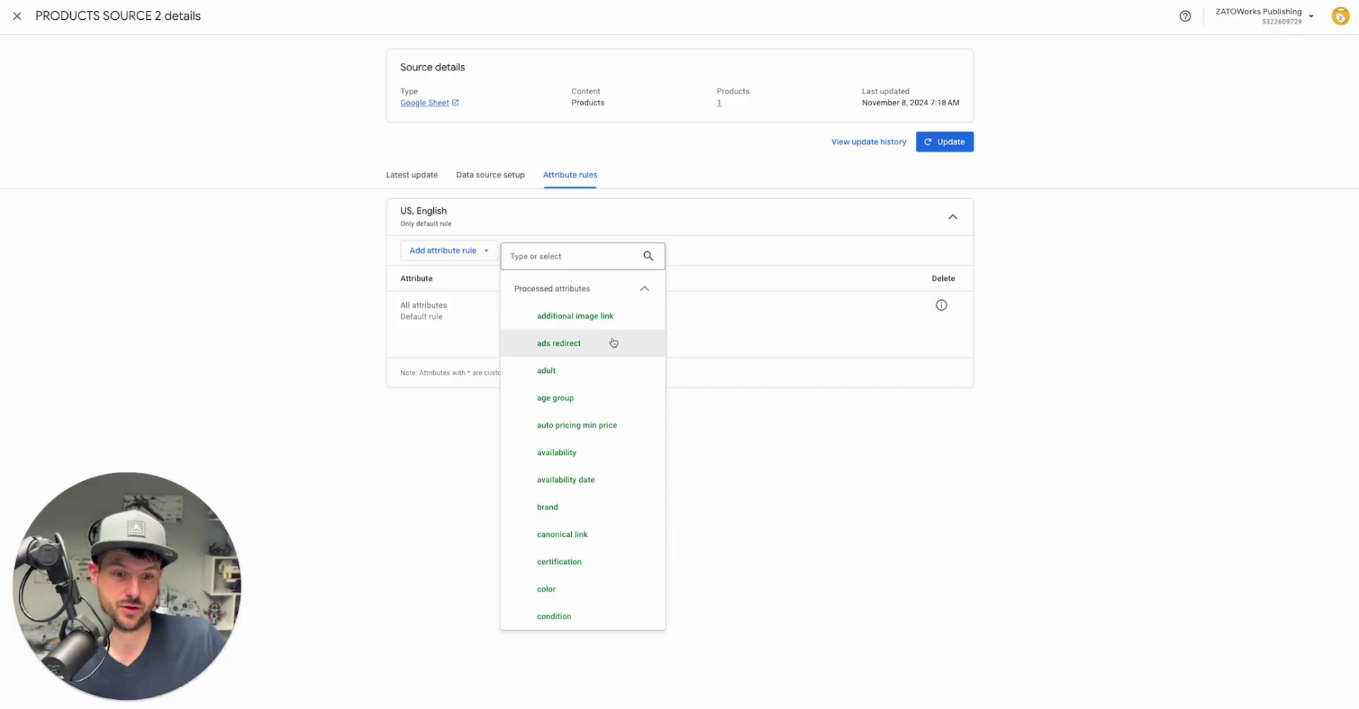
{"action": "left_click", "coordinate": [688, 293]}
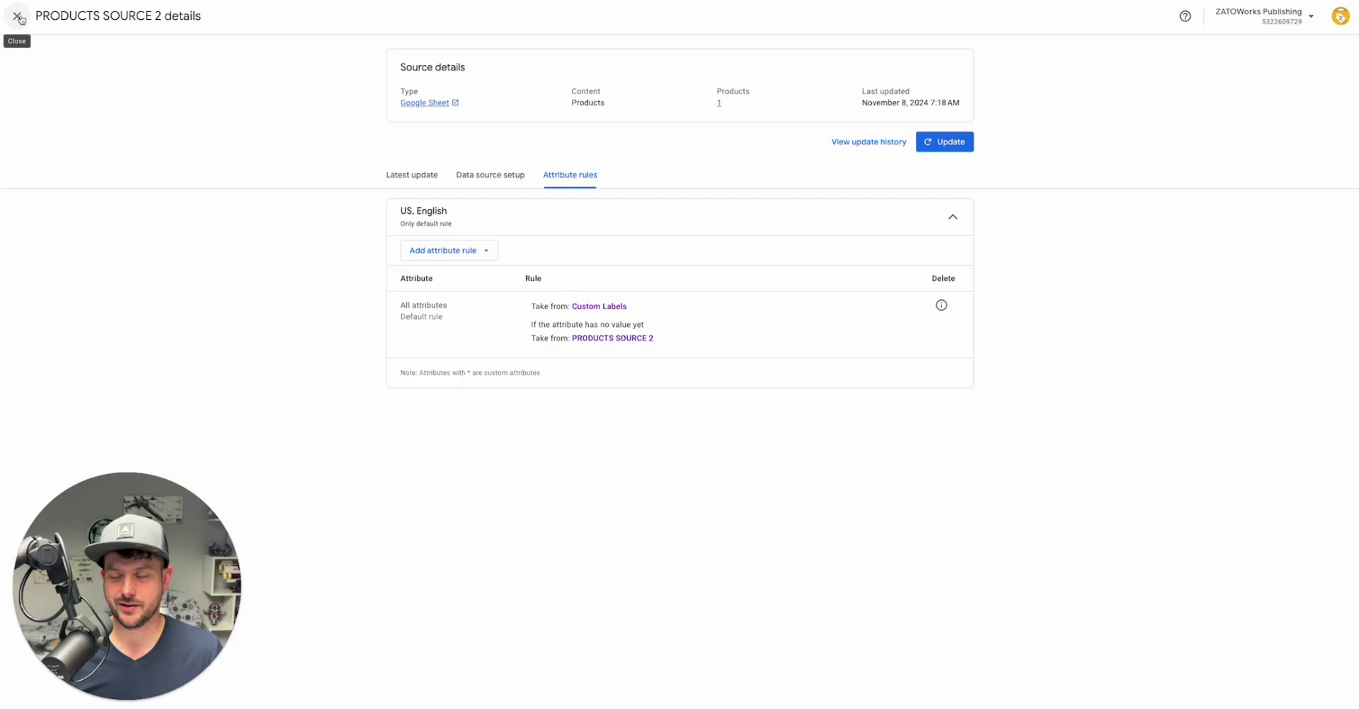
Close the source details and return through the data sources to the attribute rules of PRODUCTS SOURCE 2.
{"action": "left_click", "coordinate": [18, 17]}
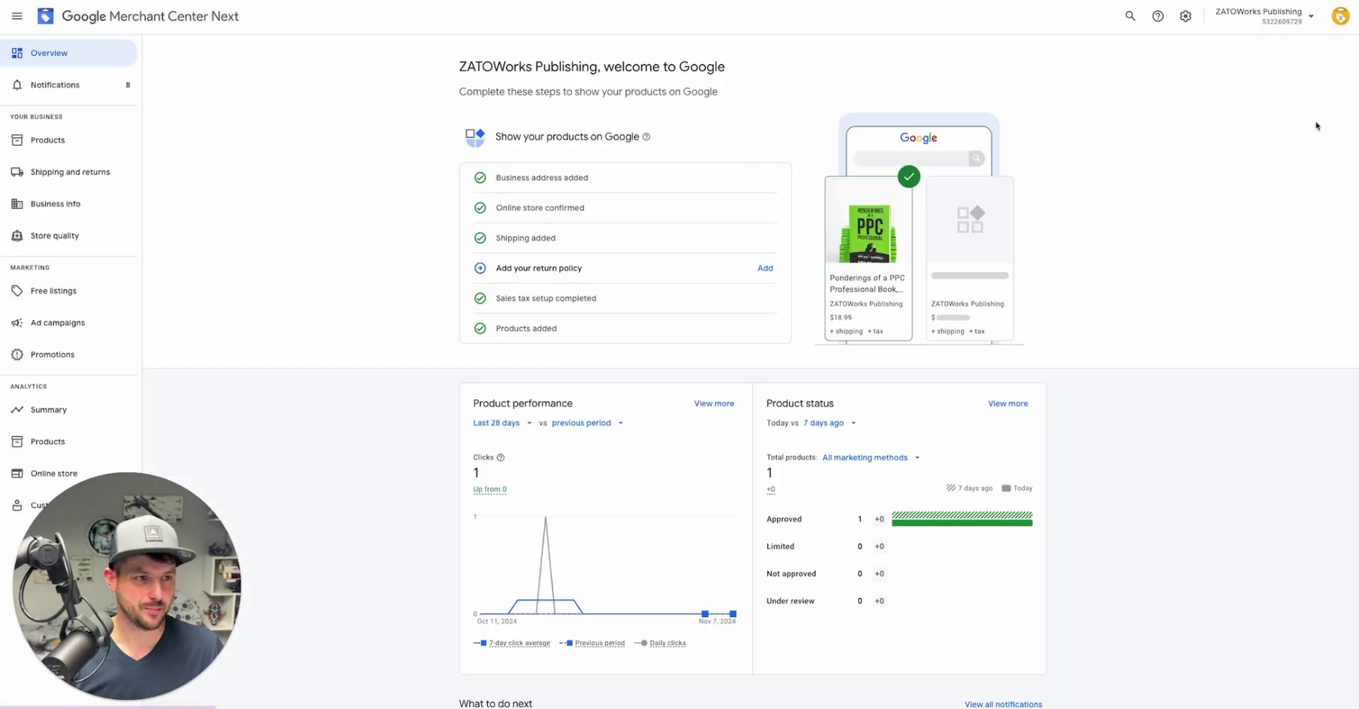
{"action": "left_click", "coordinate": [1187, 17]}
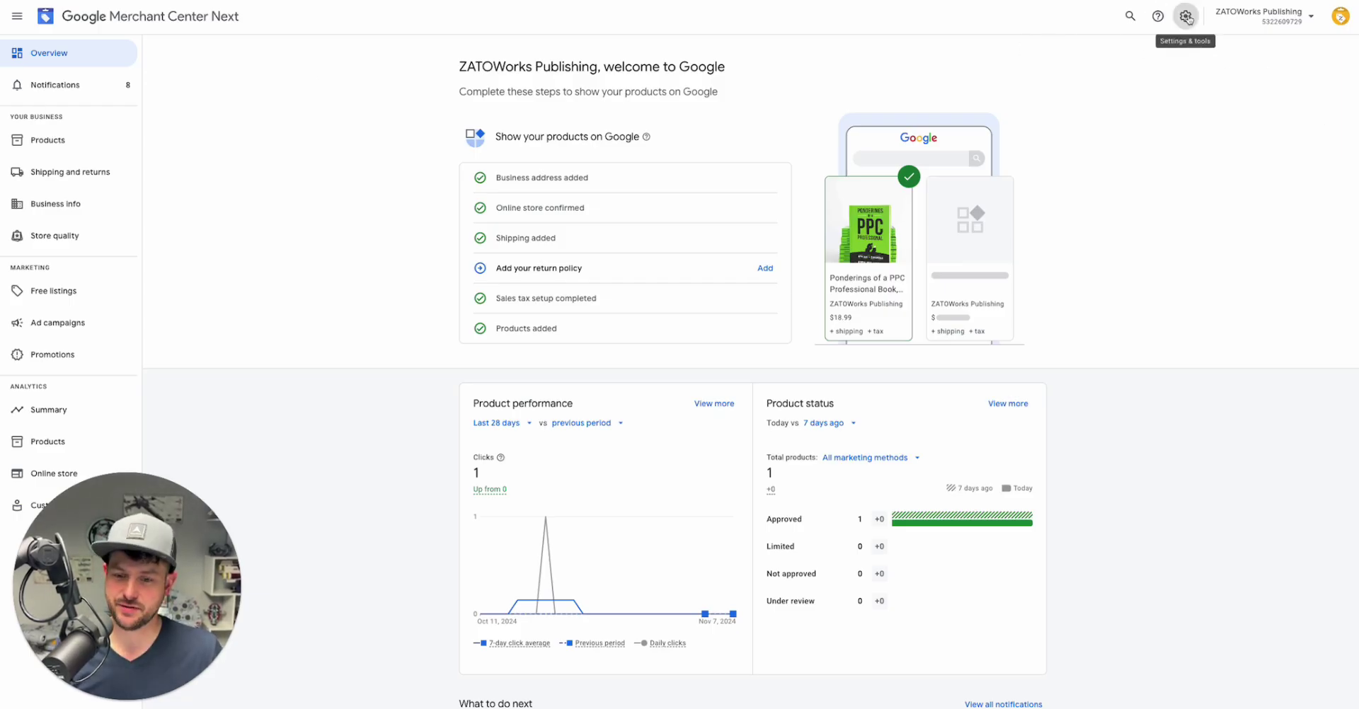
{"action": "left_click", "coordinate": [1166, 50]}
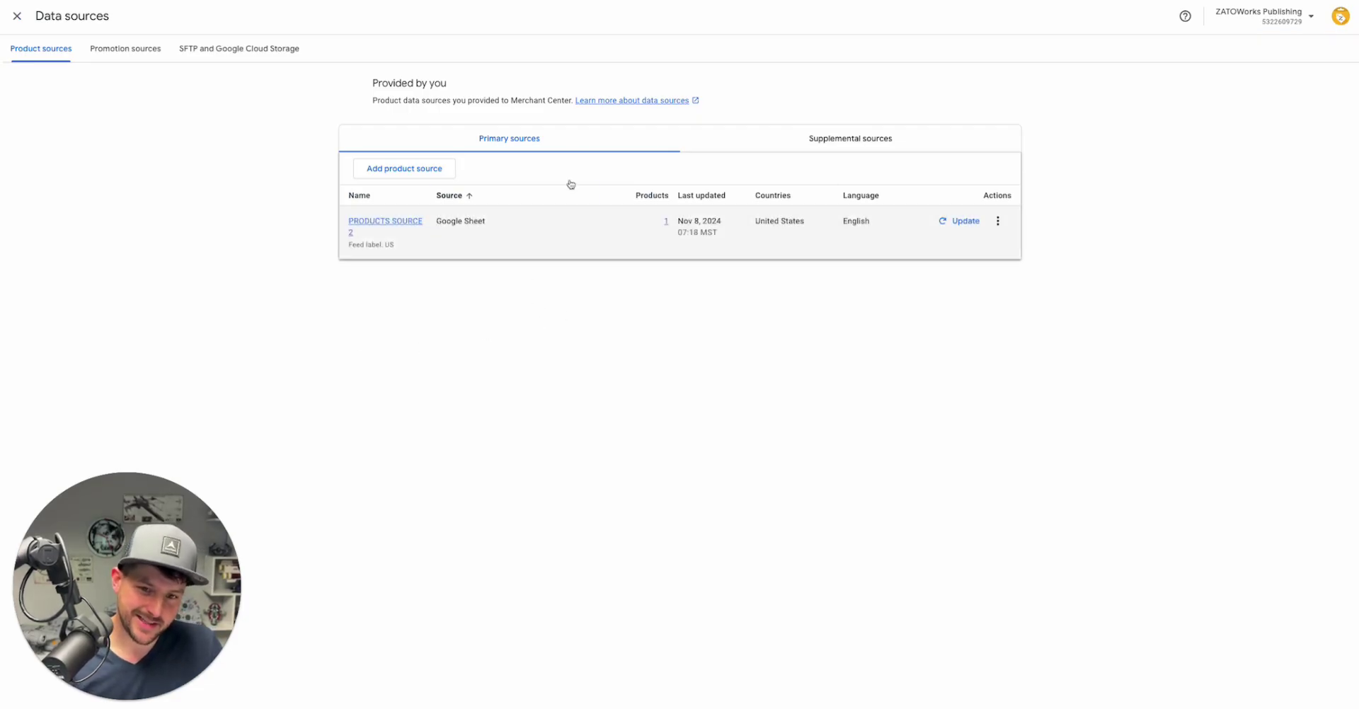
{"action": "left_click", "coordinate": [854, 147]}
{"action": "left_click", "coordinate": [522, 144]}
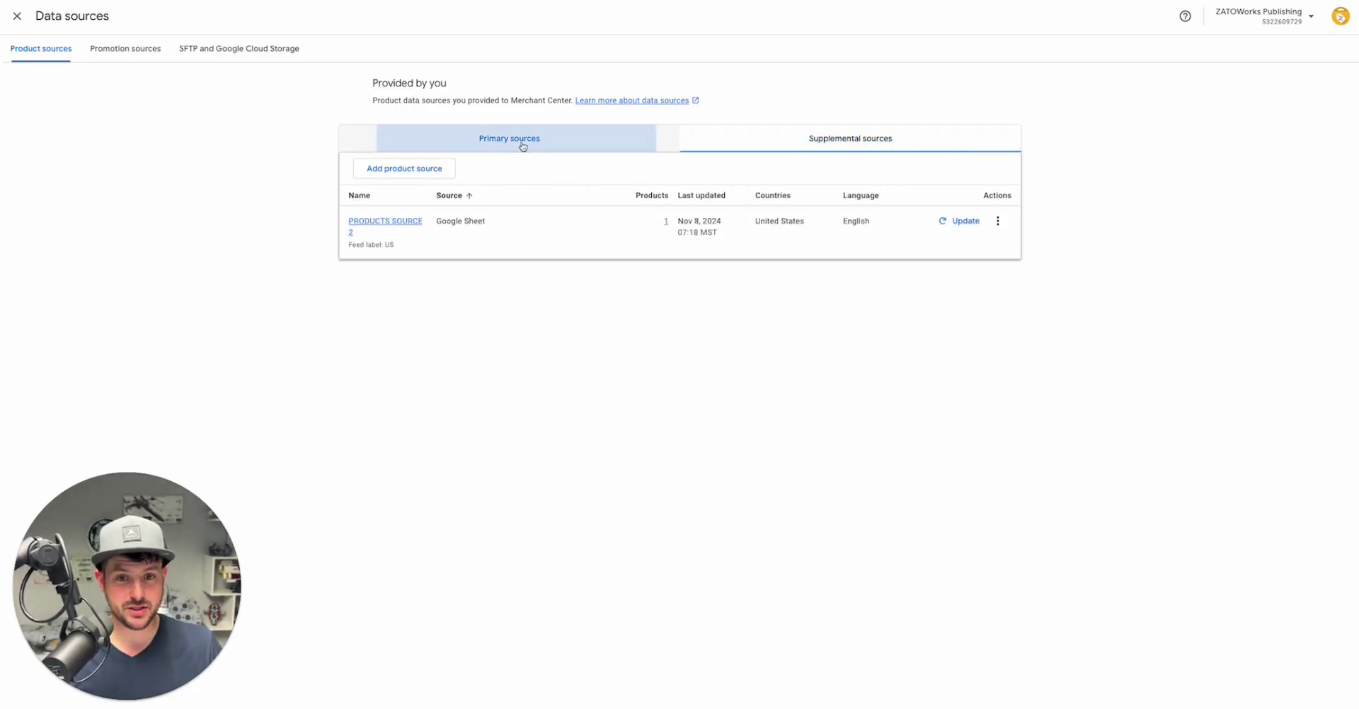
{"action": "left_click", "coordinate": [368, 220]}
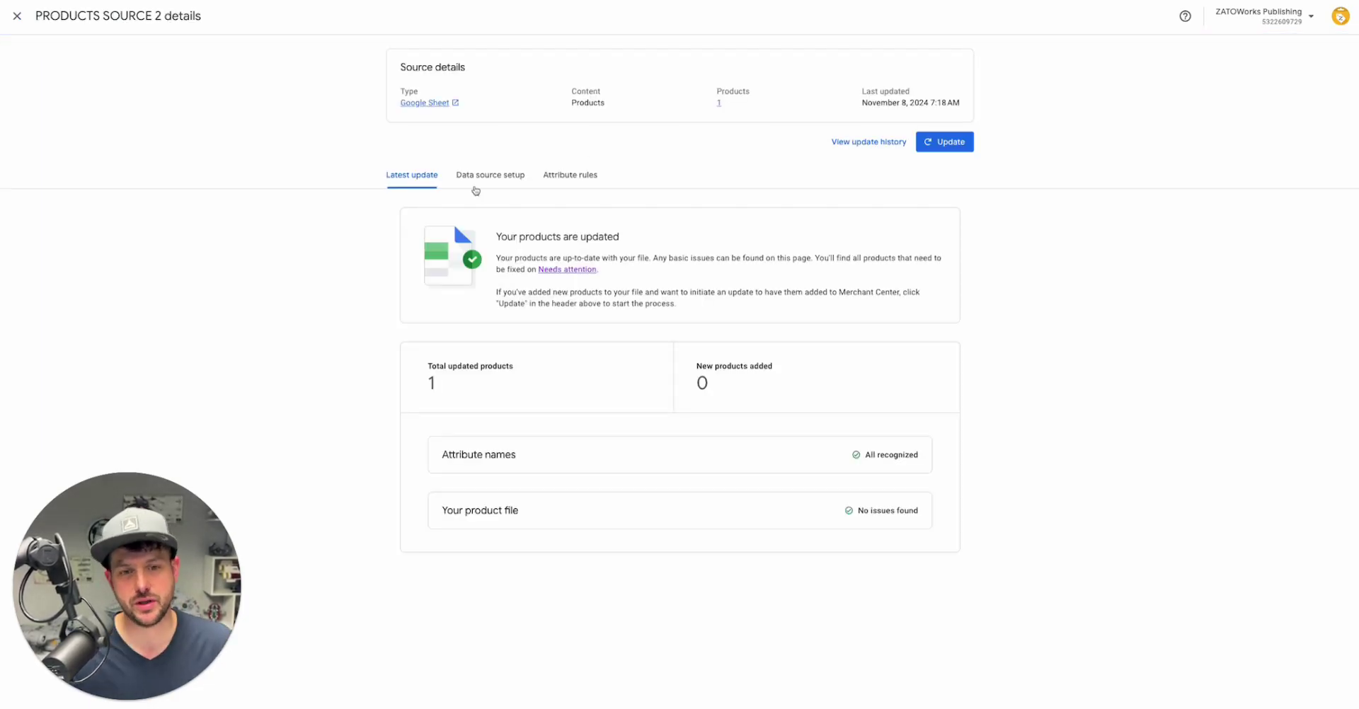
{"action": "left_click", "coordinate": [565, 172]}
Add a new attribute rule to PRODUCTS SOURCE 2 for the promotion id attribute.
{"action": "left_click", "coordinate": [448, 257]}
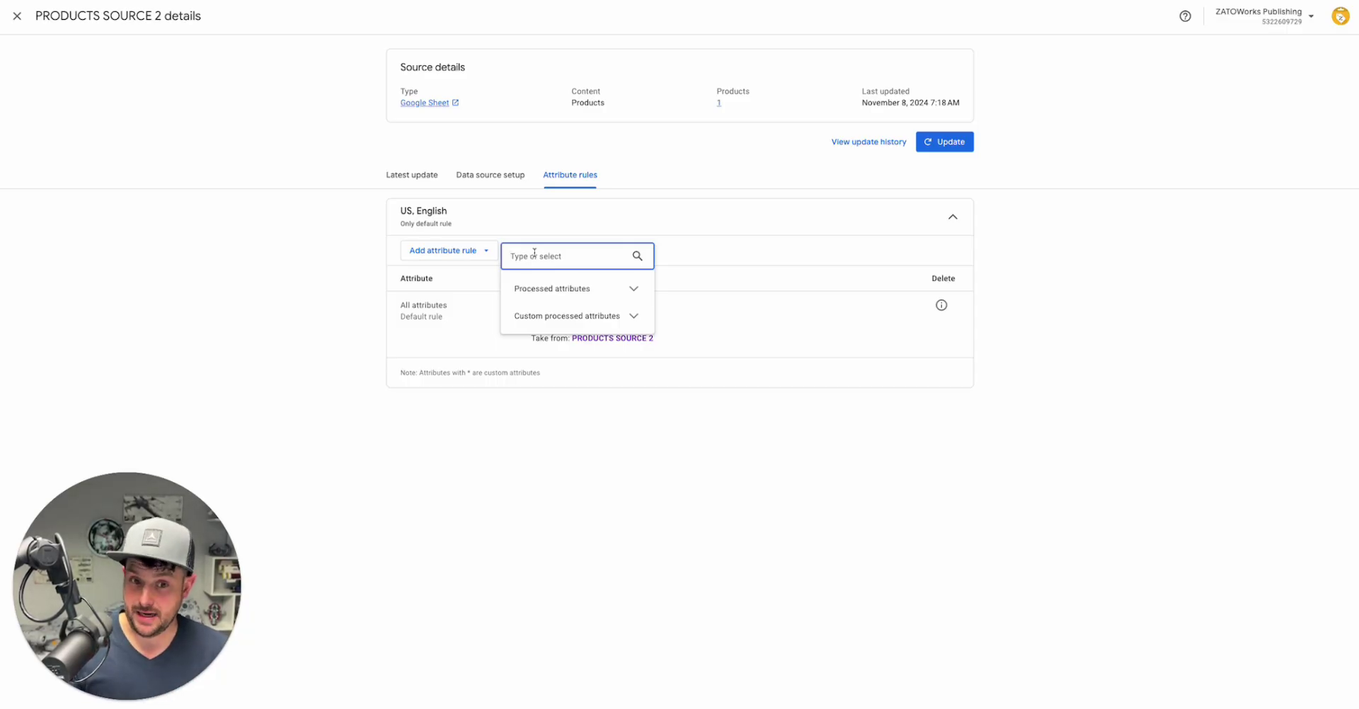
{"action": "left_click", "coordinate": [460, 254]}
{"action": "left_click", "coordinate": [460, 253]}
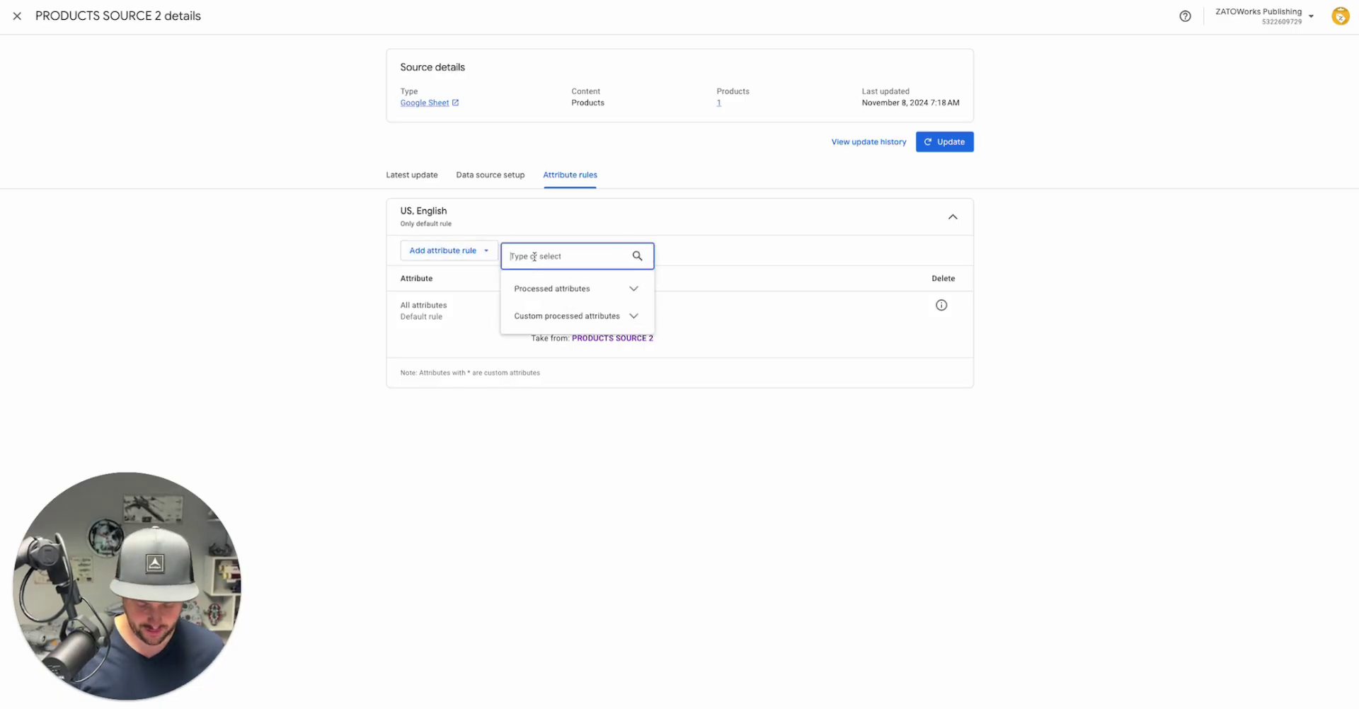
{"action": "type", "text": "pro"}
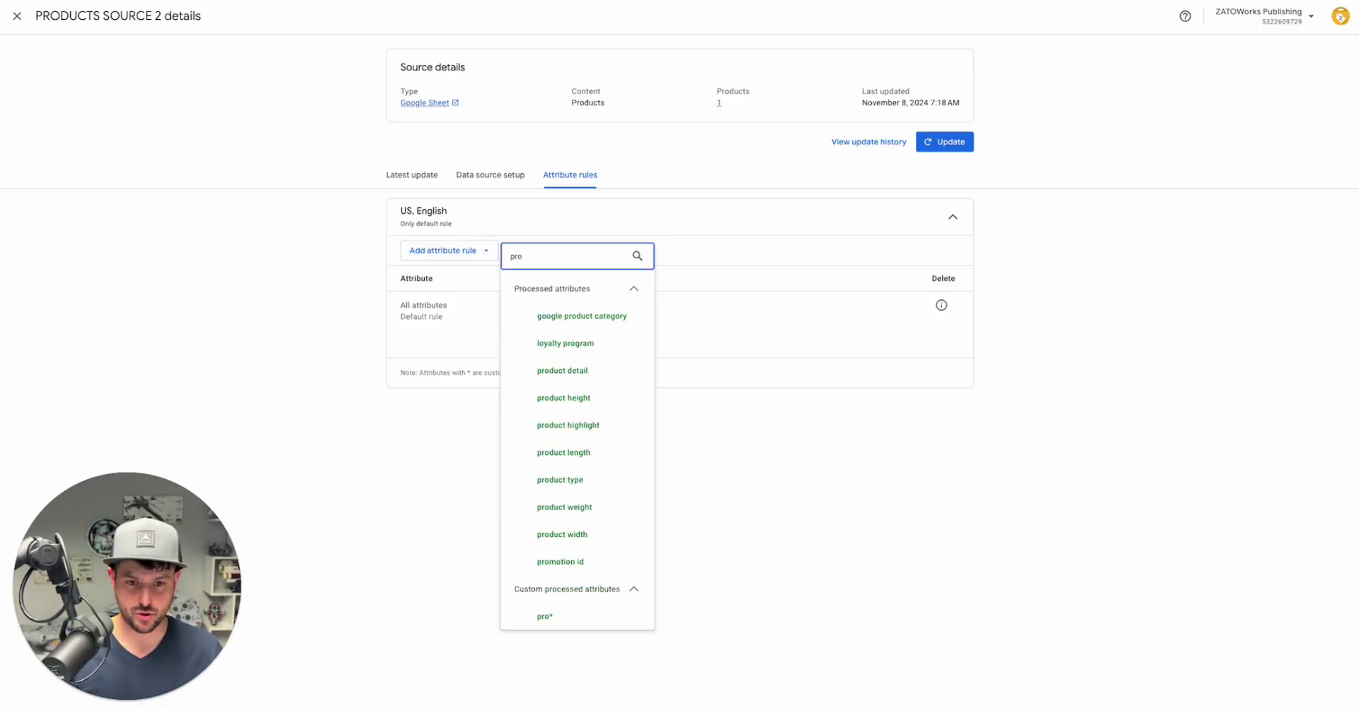
{"action": "left_click", "coordinate": [560, 561]}
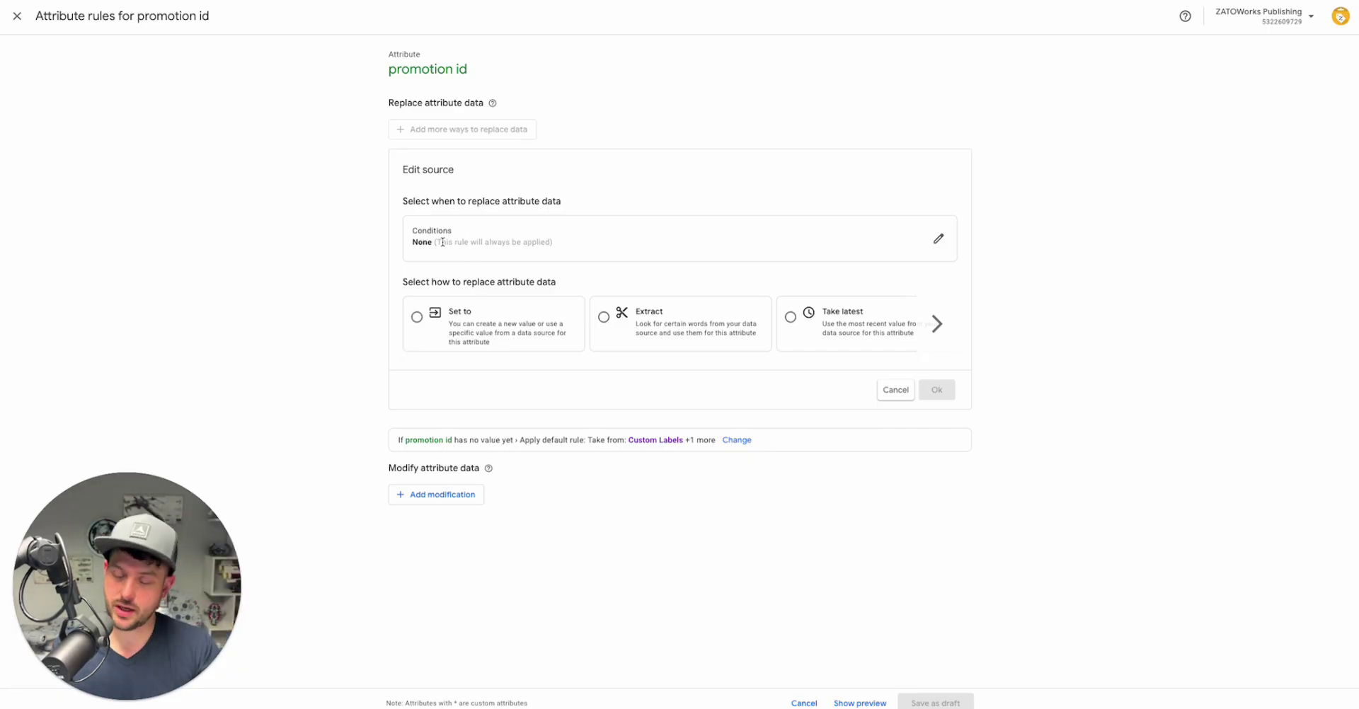
Start a condition for replacing the promotion id data, based on the processed attribute product type.
{"action": "left_click", "coordinate": [940, 240]}
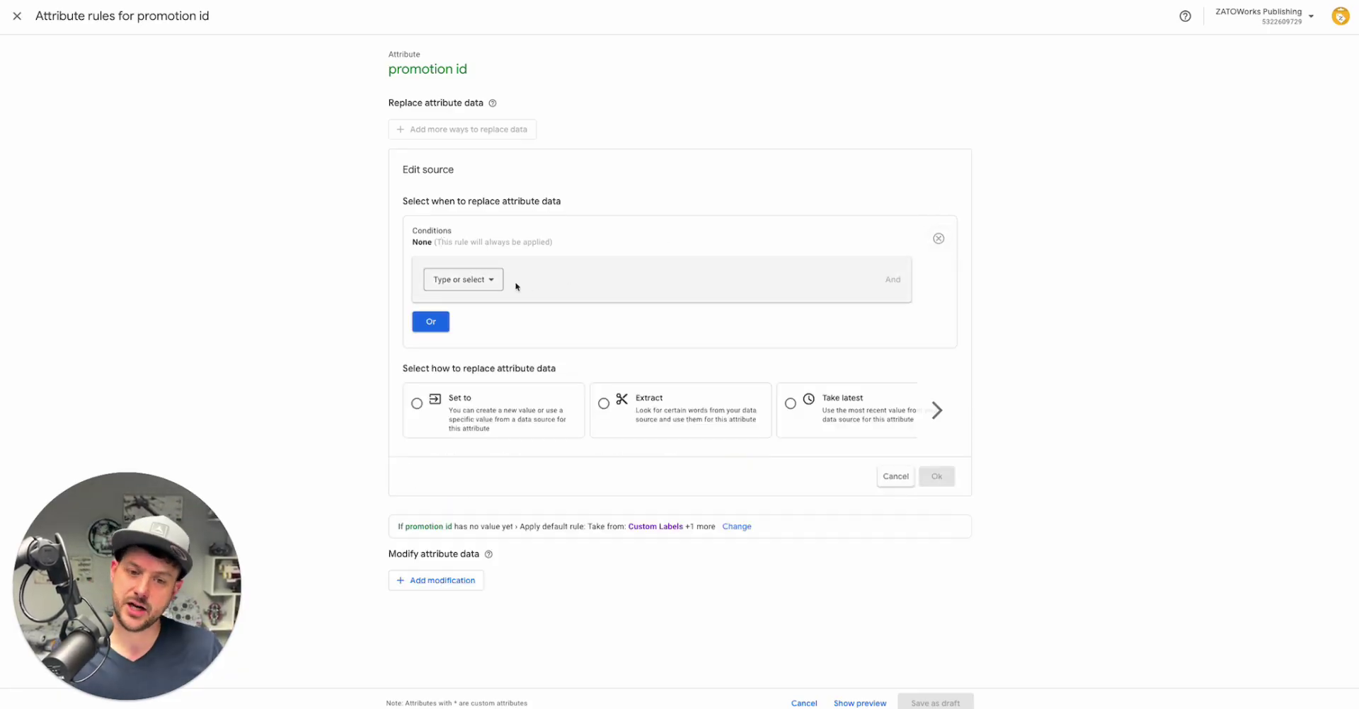
{"action": "left_click", "coordinate": [494, 284]}
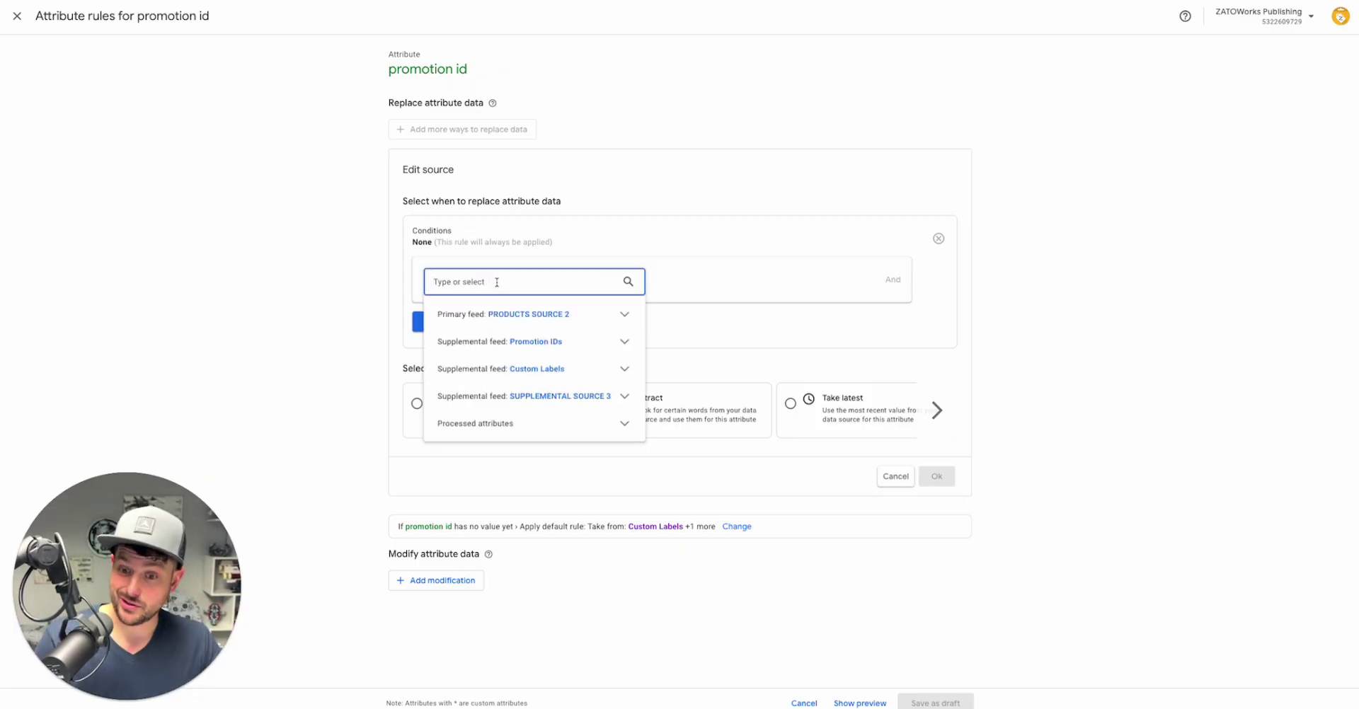
{"action": "type", "text": "pro"}
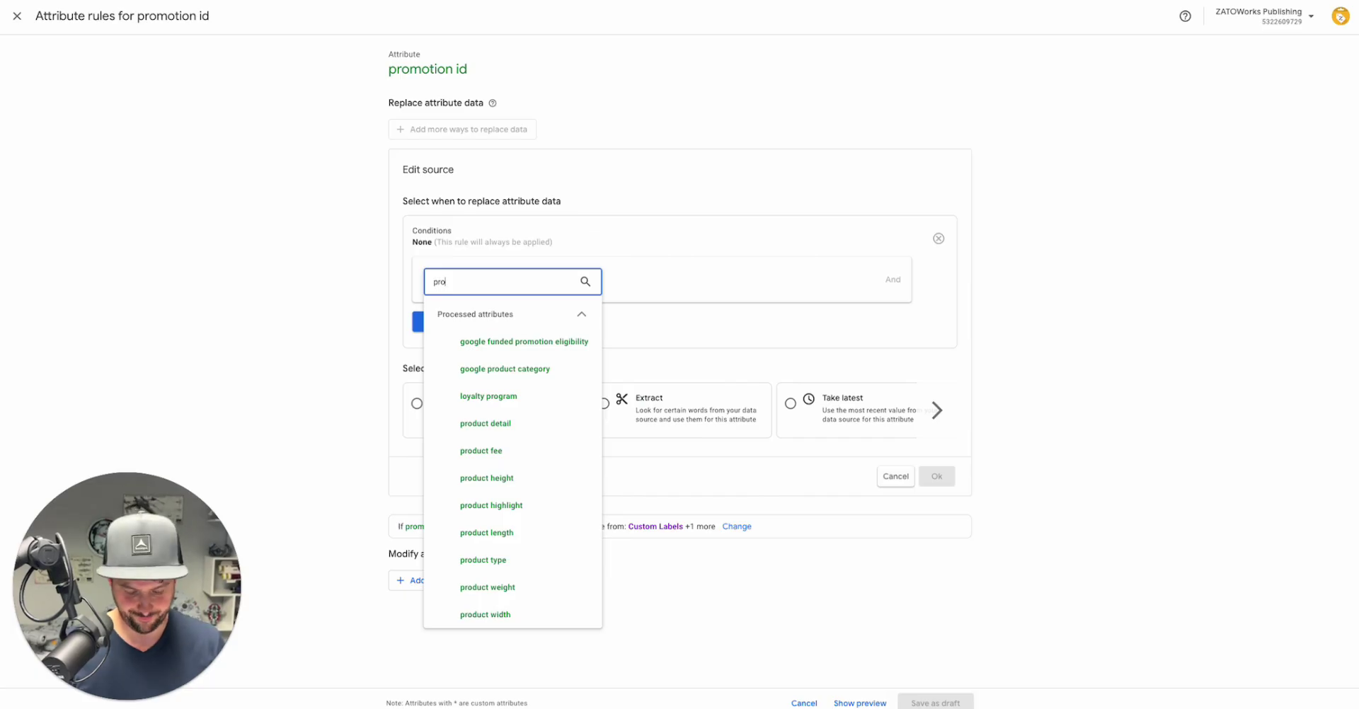
{"action": "left_click", "coordinate": [500, 559]}
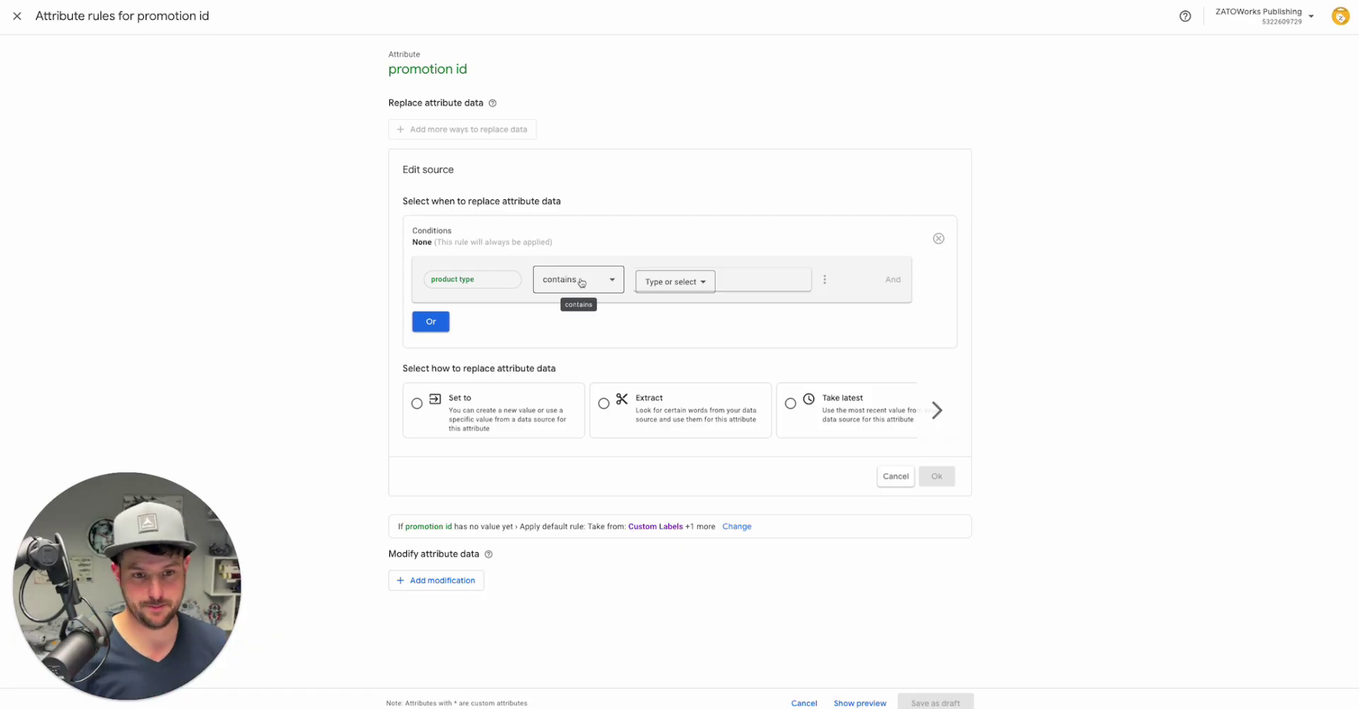
Examine the value choices for the product type condition, including the attributes offered from PRODUCTS SOURCE 2.
{"action": "left_click", "coordinate": [666, 284]}
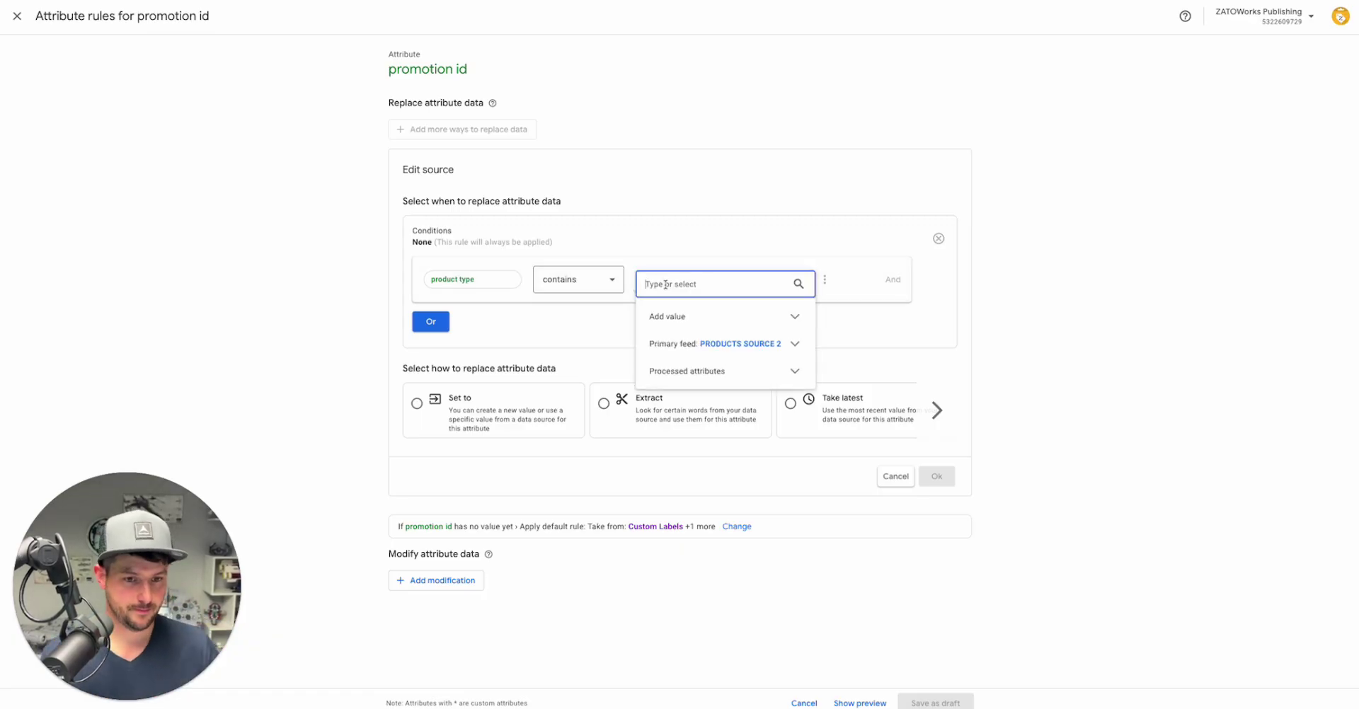
{"action": "left_click", "coordinate": [689, 344]}
{"action": "left_click", "coordinate": [689, 344]}
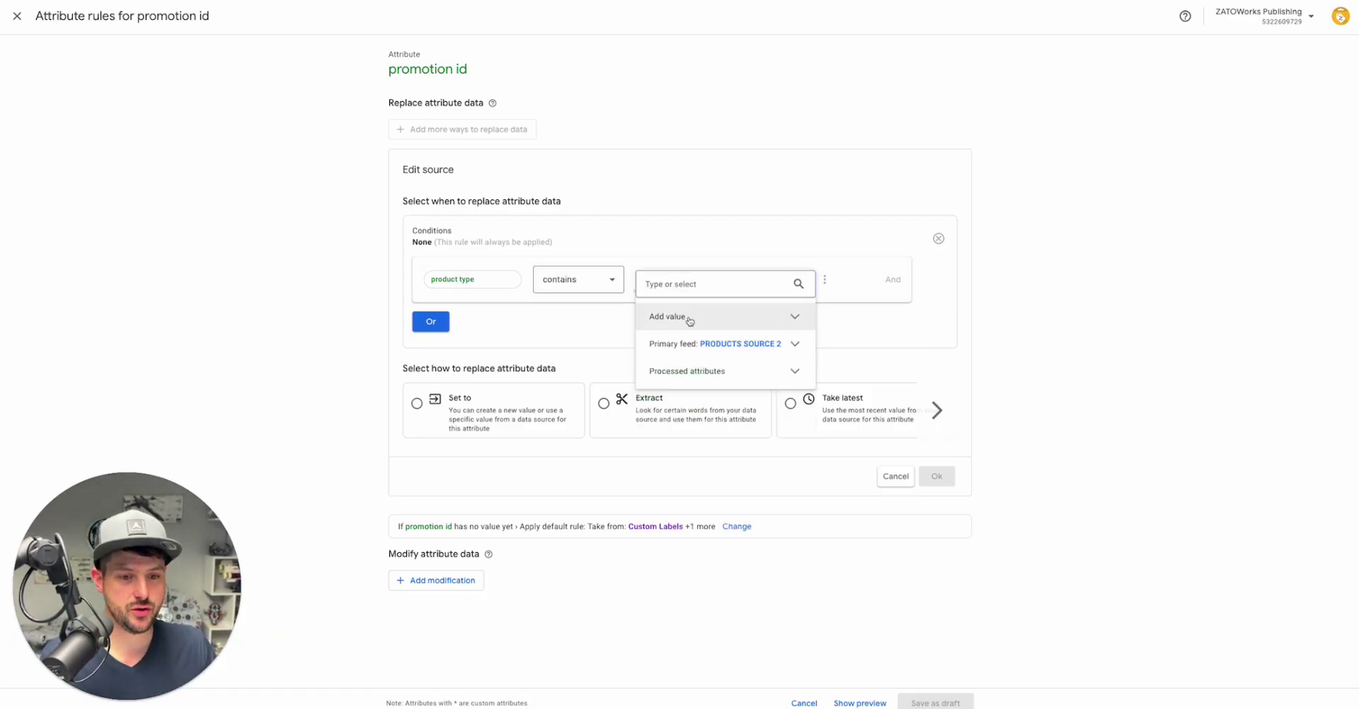
{"action": "left_click", "coordinate": [685, 317]}
{"action": "left_click", "coordinate": [685, 317]}
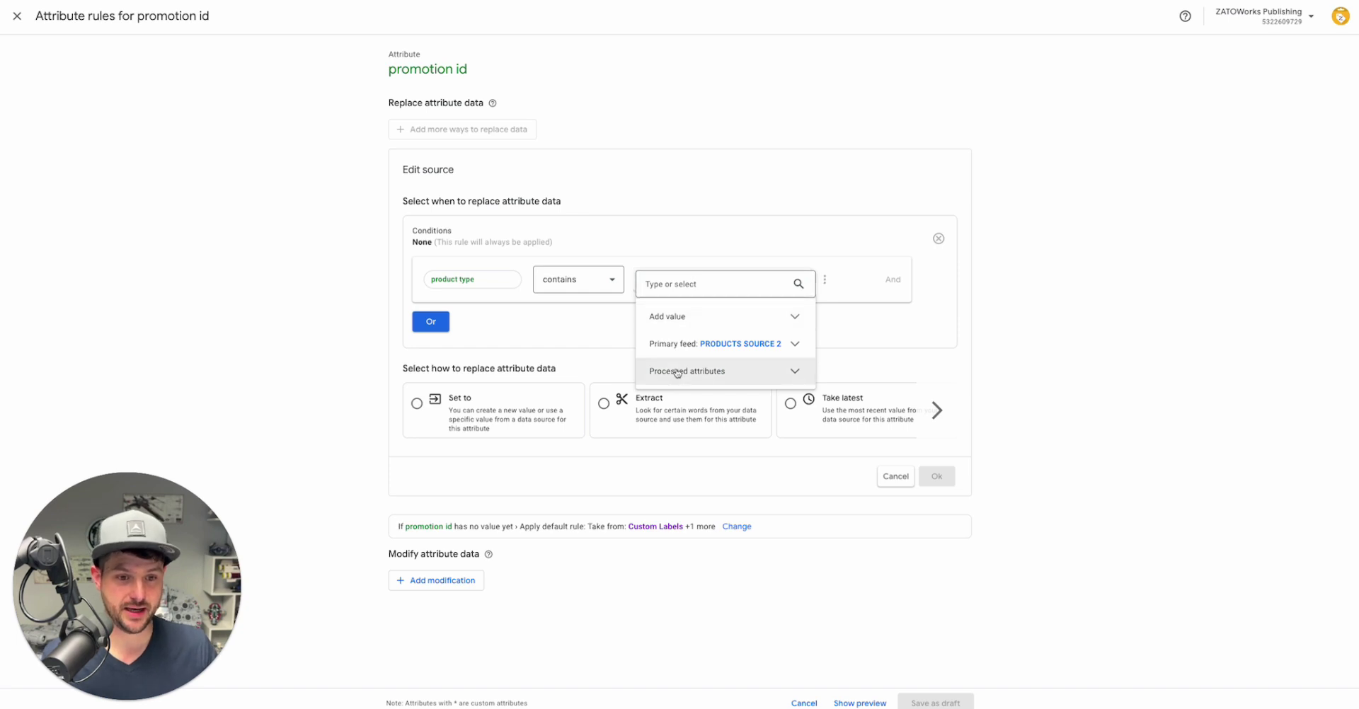
{"action": "double_click", "coordinate": [665, 371]}
{"action": "left_click", "coordinate": [676, 346]}
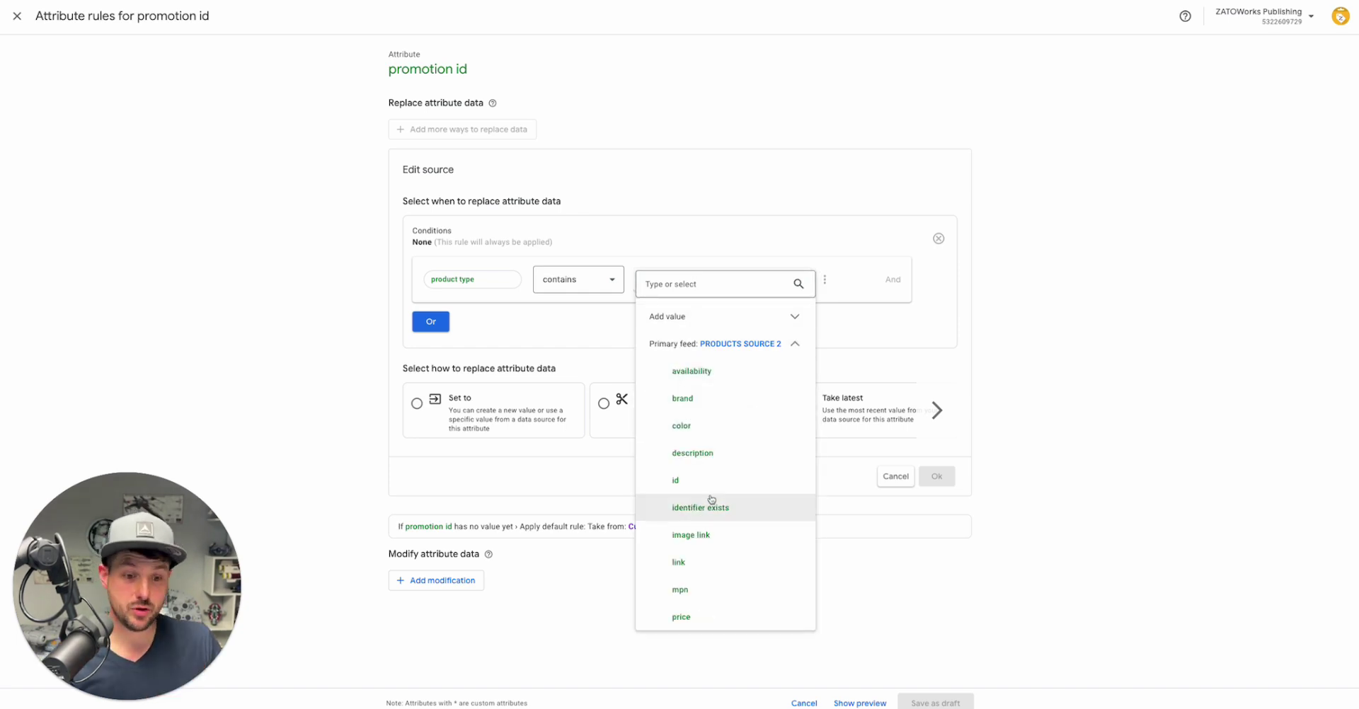
{"action": "scroll", "coordinate": [711, 502], "scroll_direction": "down", "scroll_amount": 1}
{"action": "scroll", "coordinate": [712, 489], "scroll_direction": "up", "scroll_amount": 1}
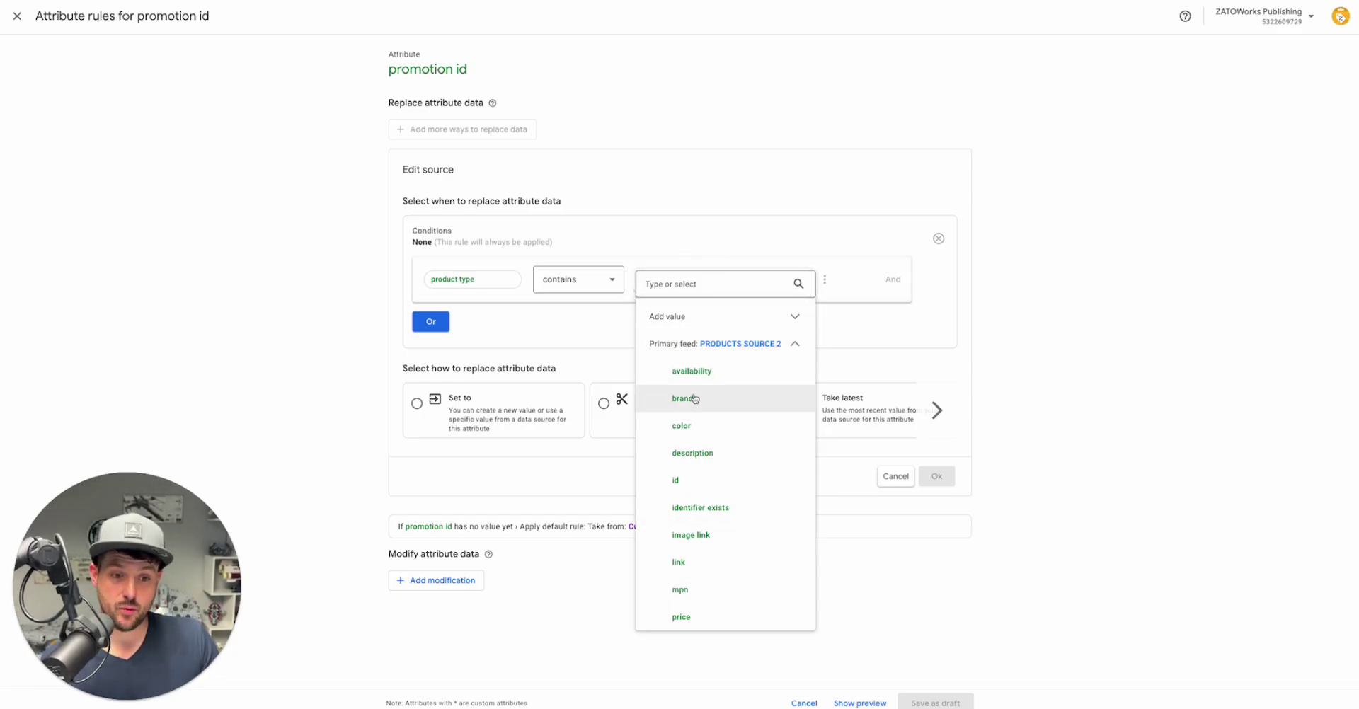
Set the product type condition's value to 'toys and games > building blocks and bricks > lego building bricks > lego star wars'.
{"action": "left_click", "coordinate": [682, 291]}
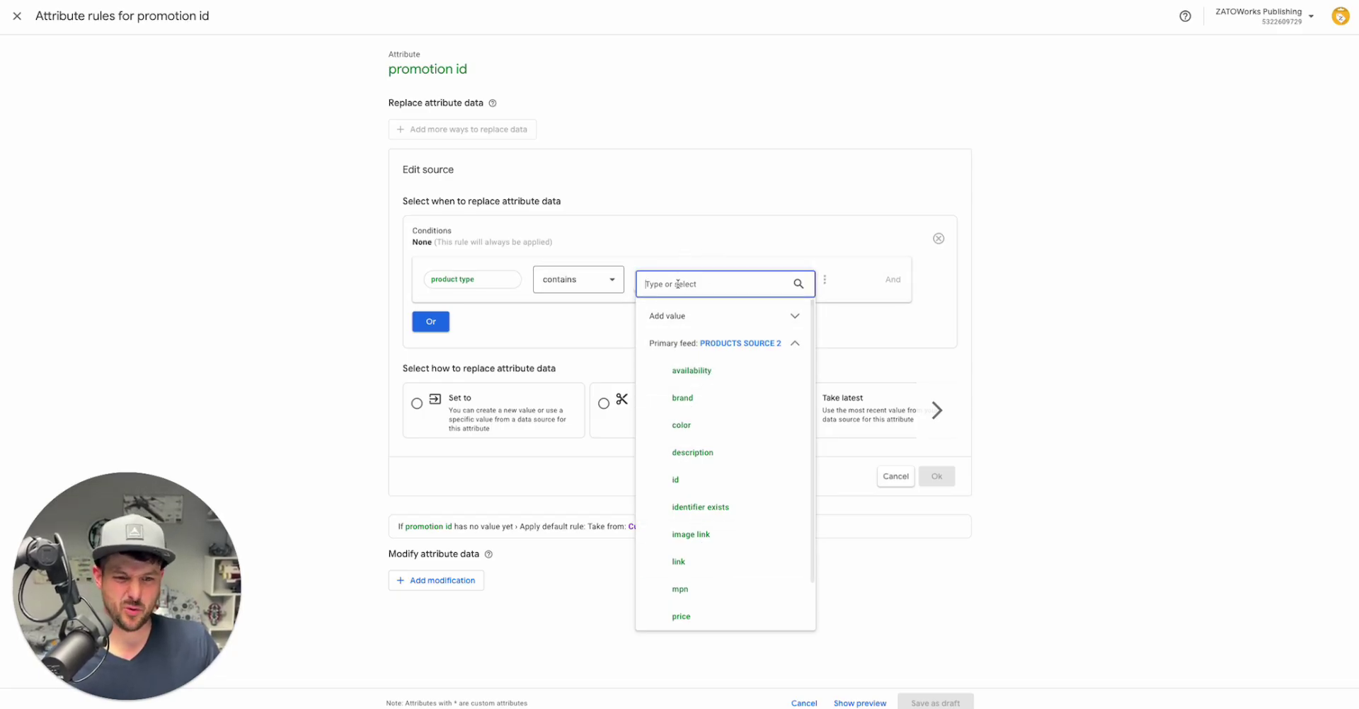
{"action": "type", "text": "lego"}
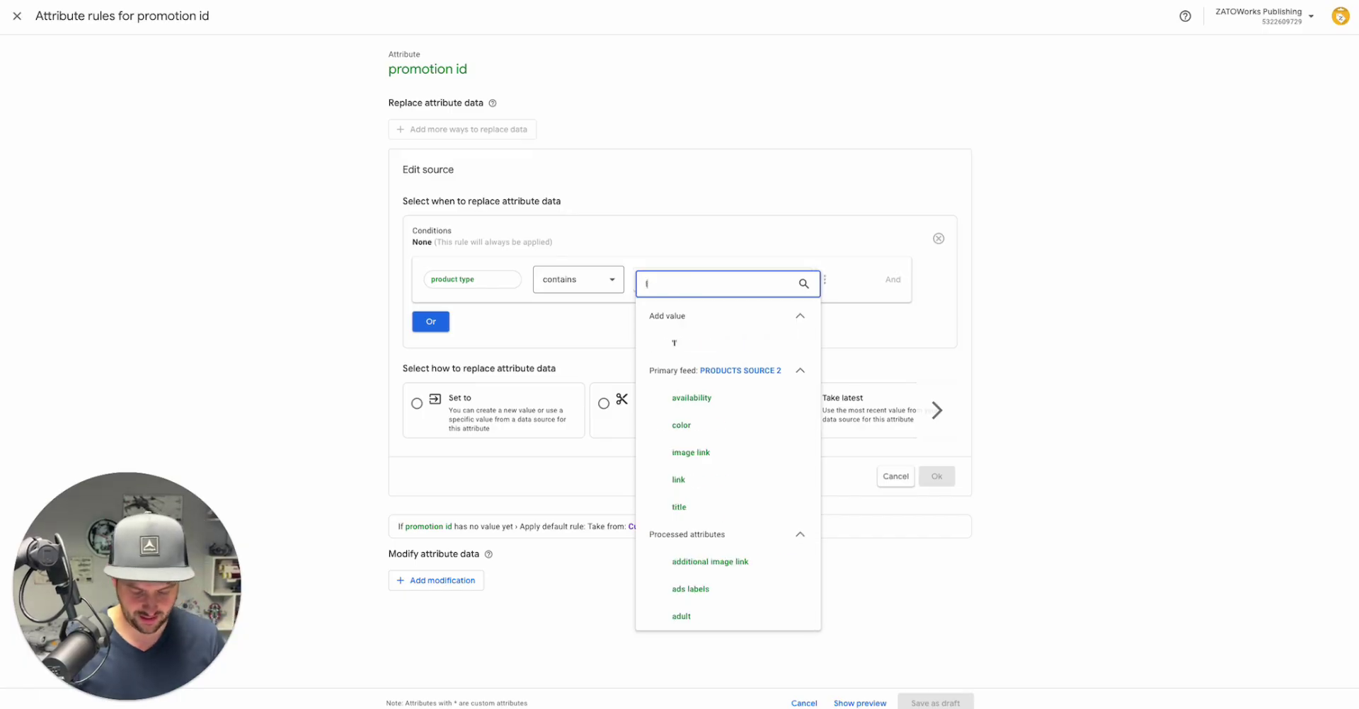
{"action": "type", "text": " star wars"}
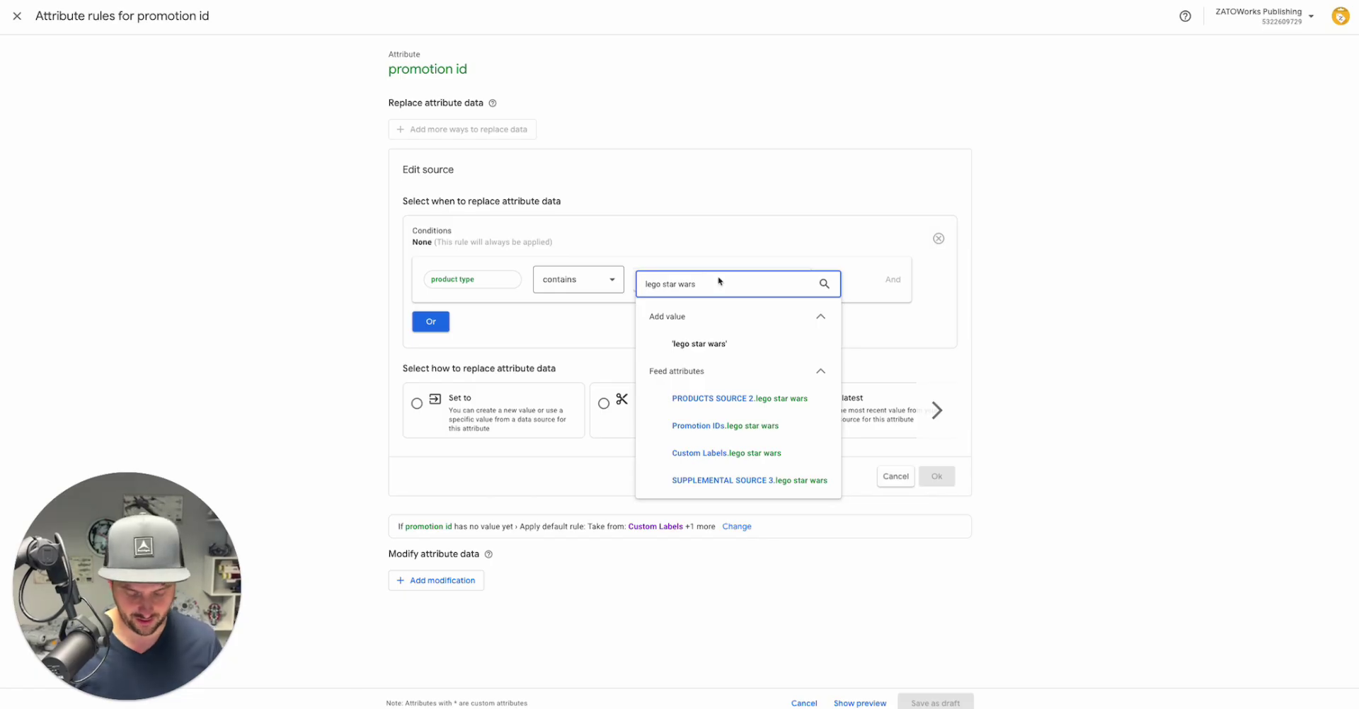
{"action": "type", "text": "toys and games > "}
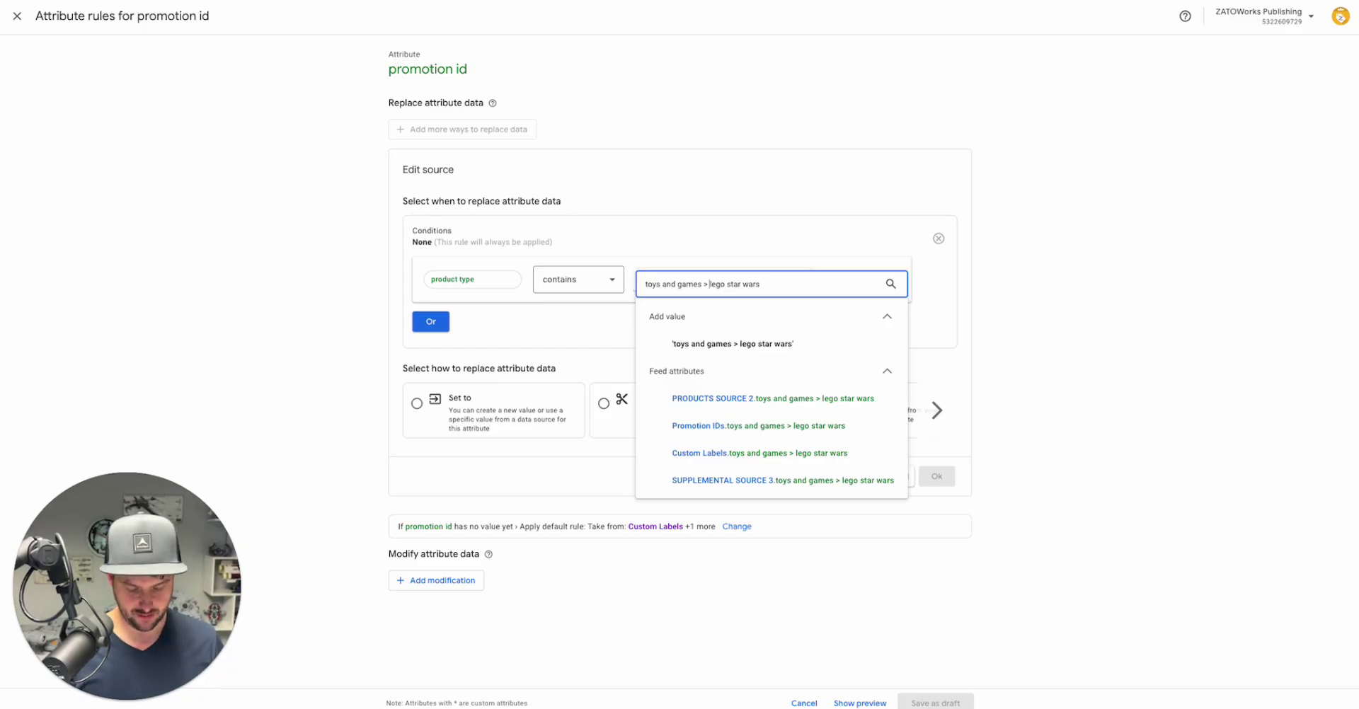
{"action": "type", "text": "building "}
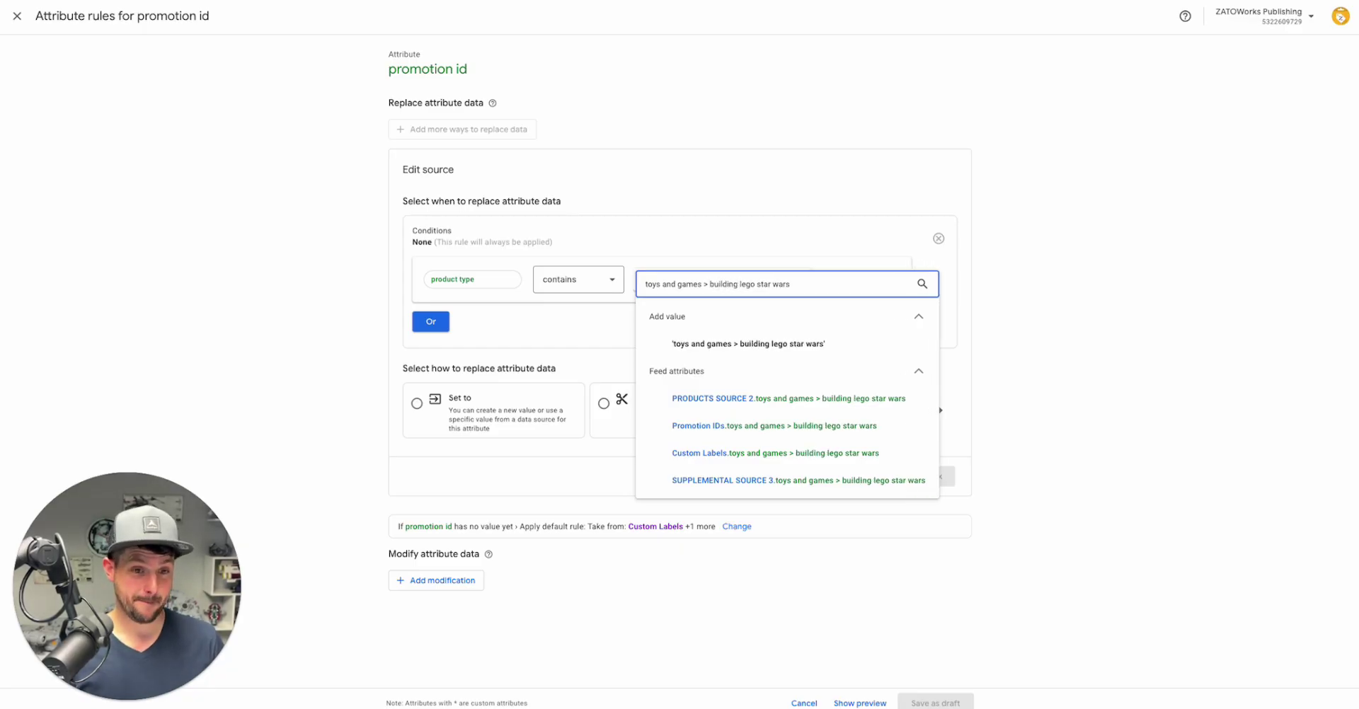
{"action": "type", "text": "blocks and br"}
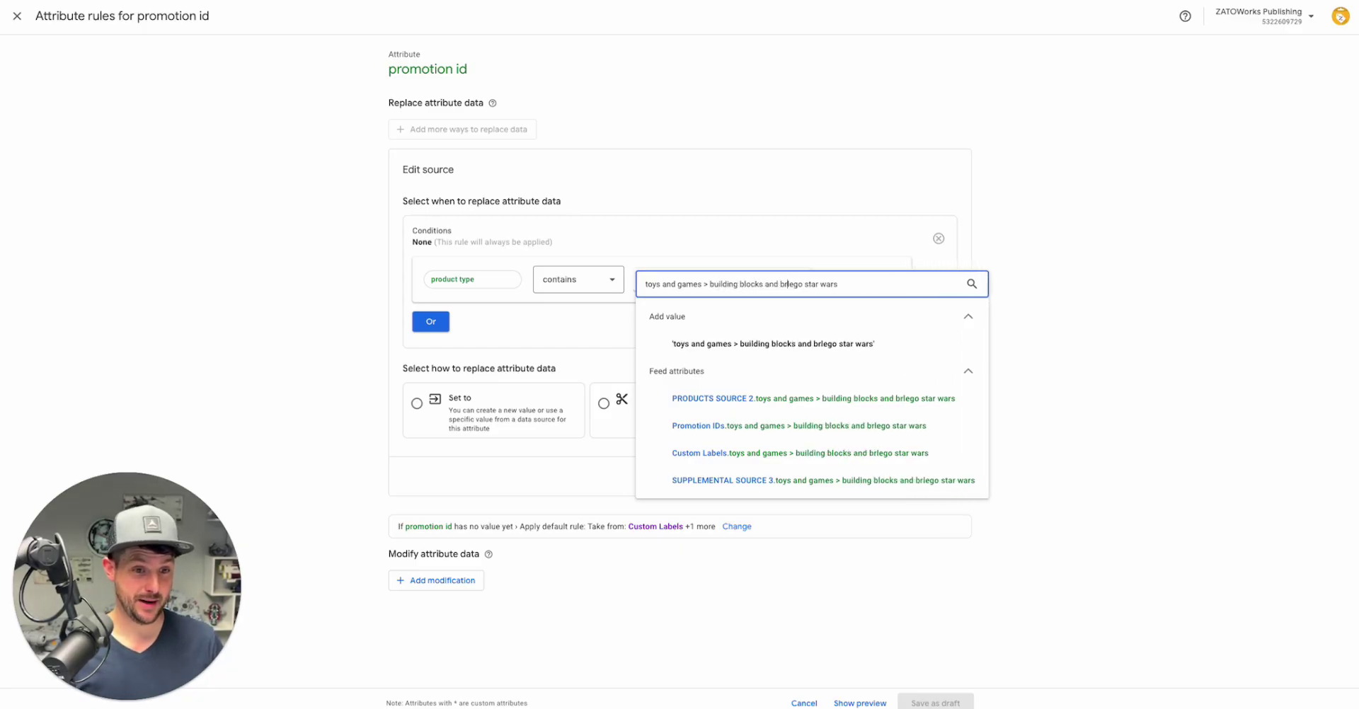
{"action": "type", "text": "icks > "}
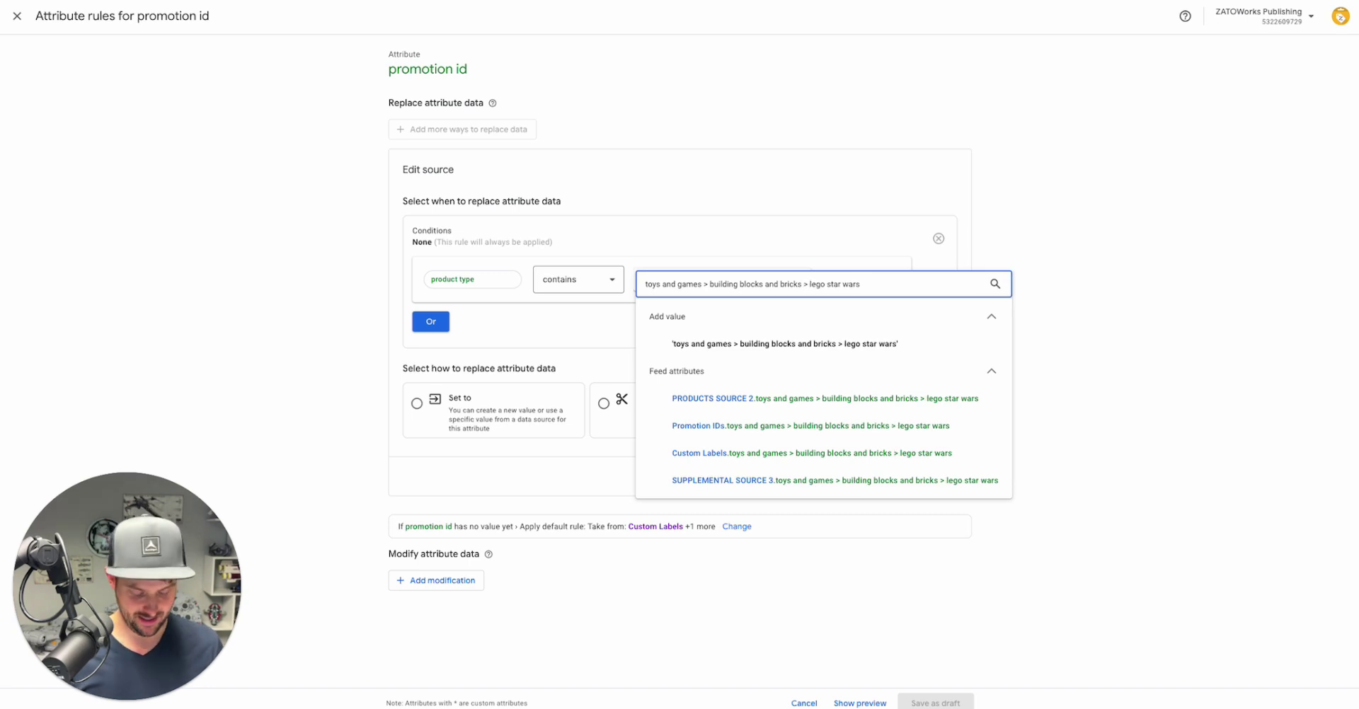
{"action": "type", "text": "lego building "}
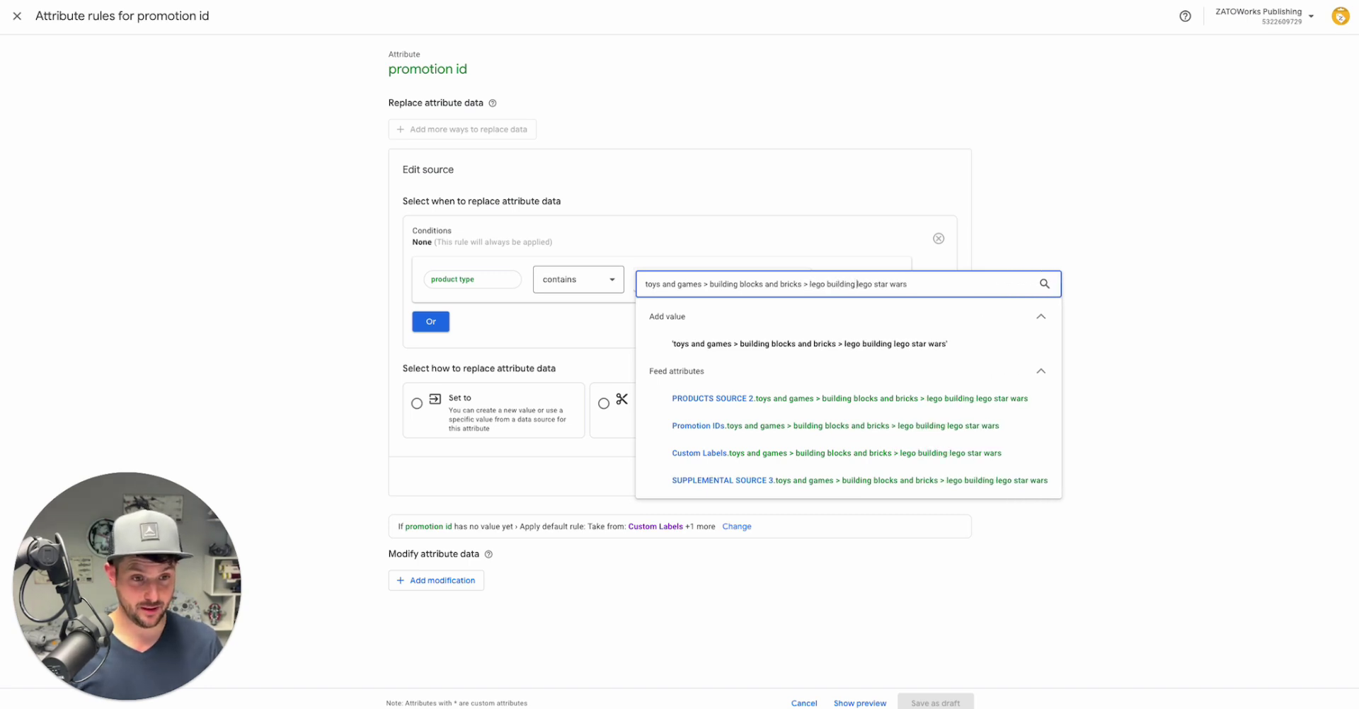
{"action": "type", "text": "bricks >"}
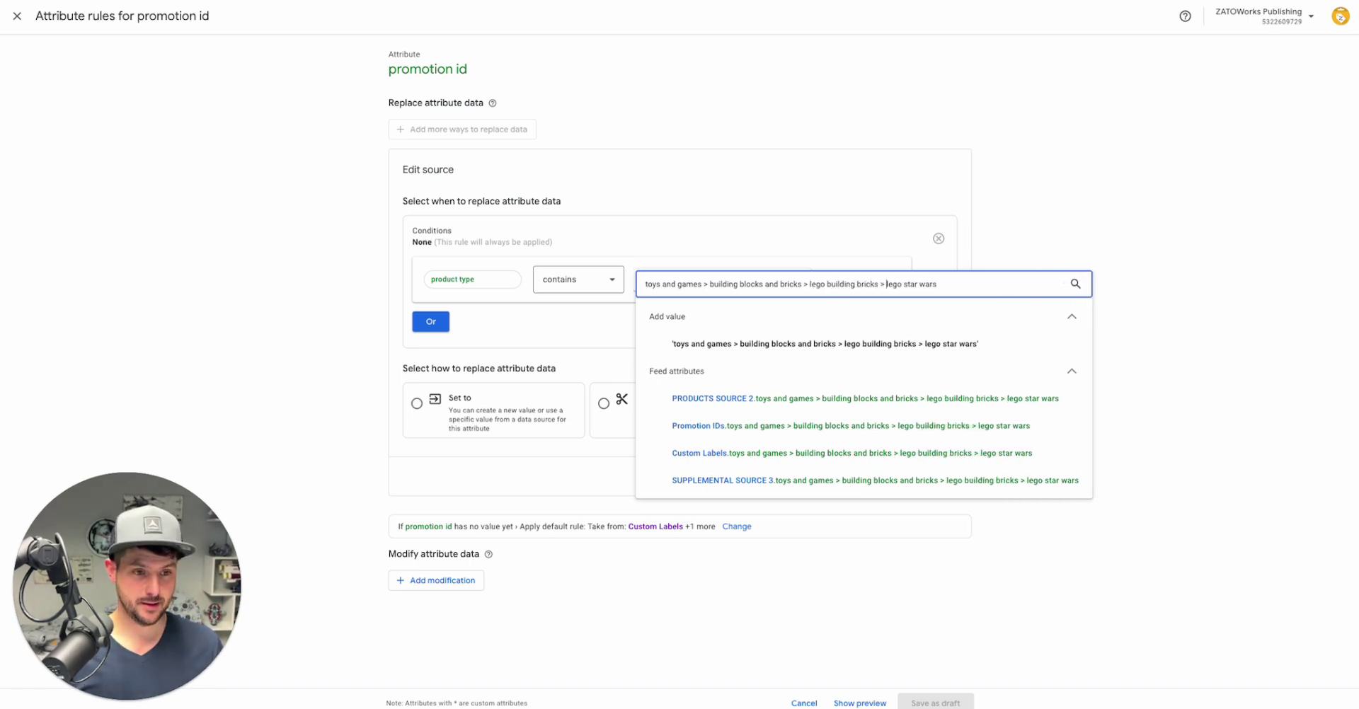
{"action": "triple_click", "coordinate": [817, 286]}
{"action": "left_click", "coordinate": [884, 284]}
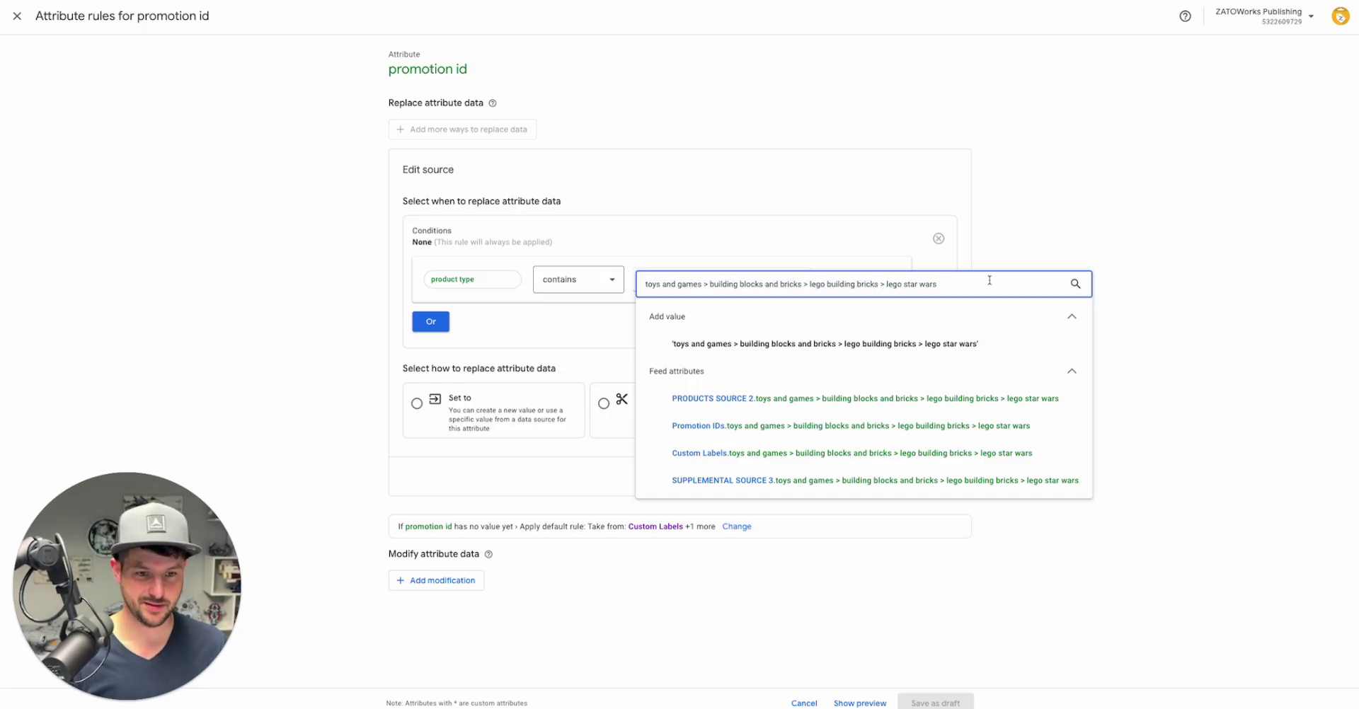
{"action": "left_click", "coordinate": [907, 343]}
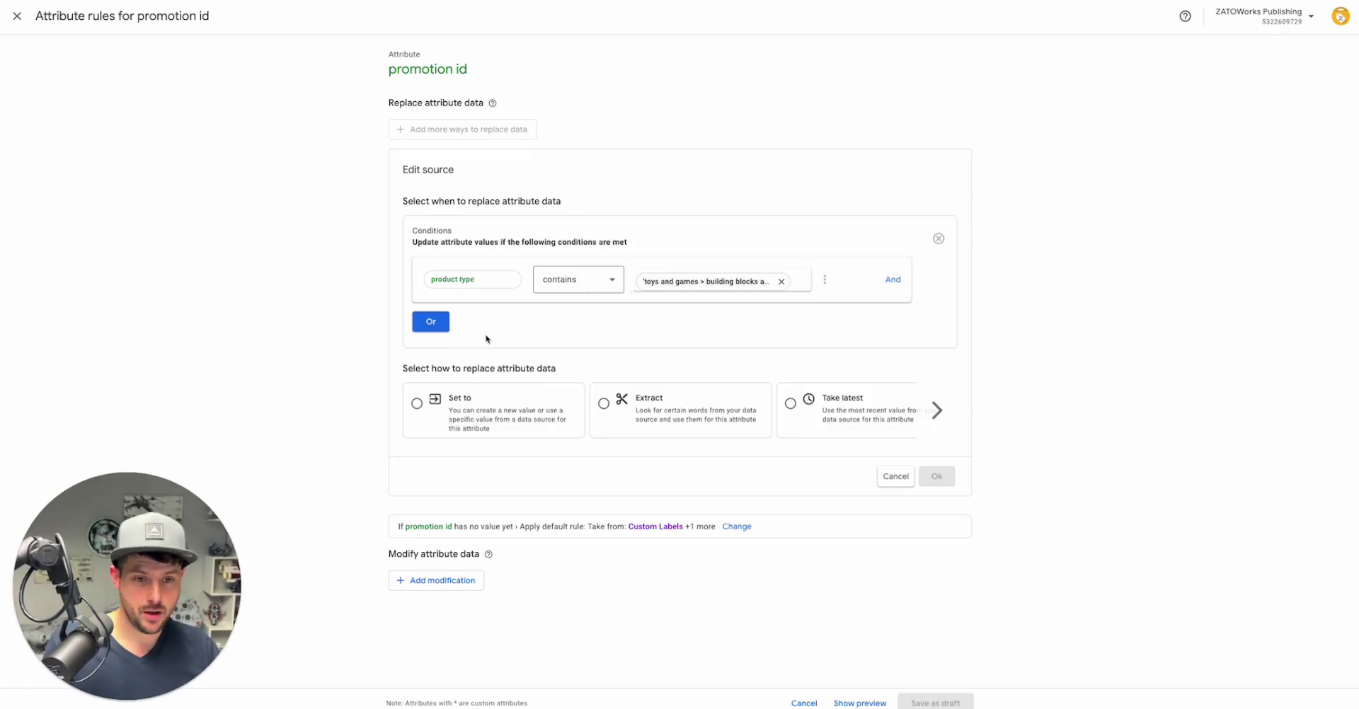
{"action": "left_click", "coordinate": [446, 332]}
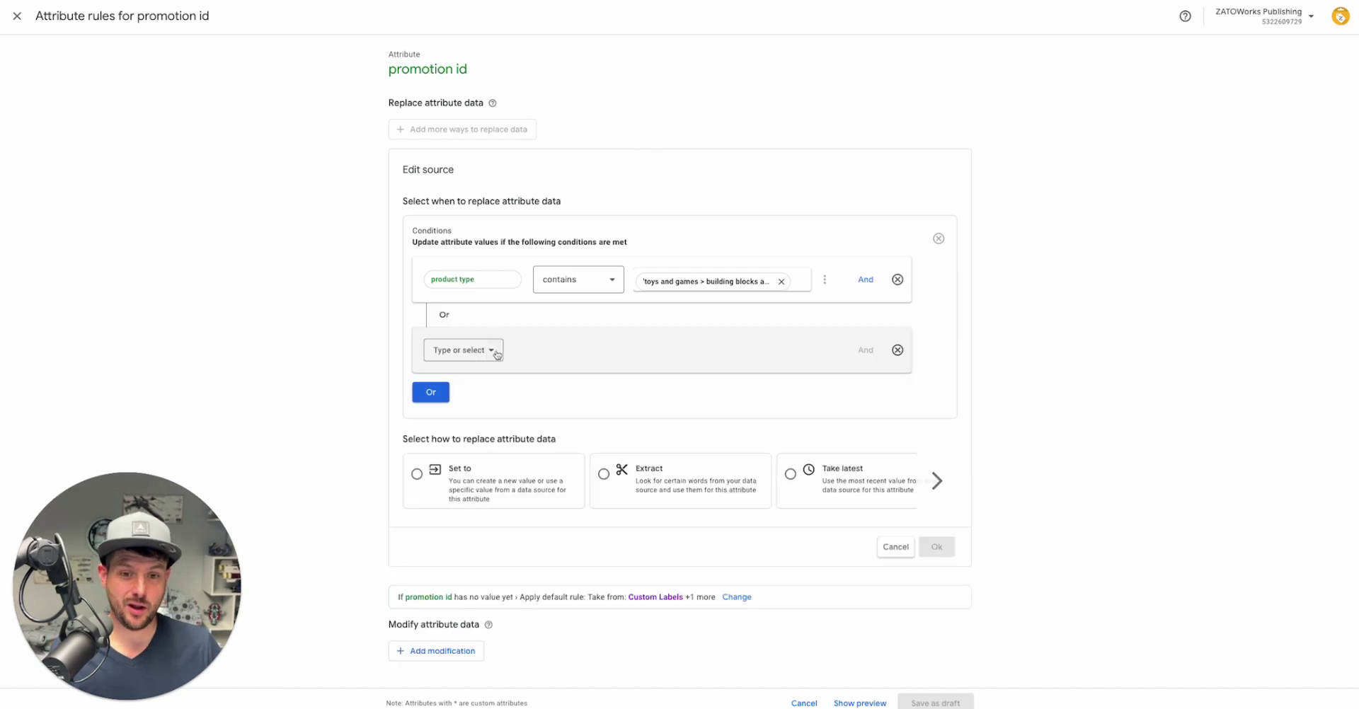
{"action": "left_click", "coordinate": [473, 352]}
{"action": "type", "text": "product"}
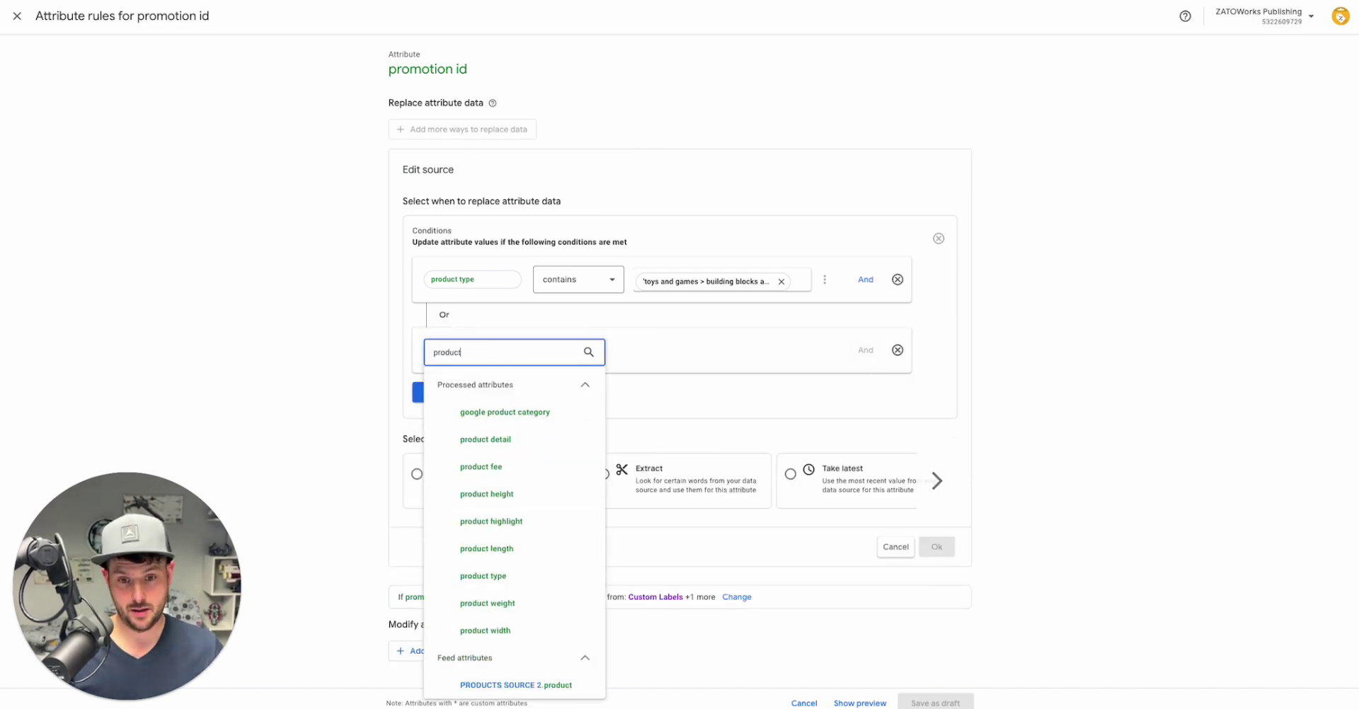
{"action": "left_click", "coordinate": [488, 577]}
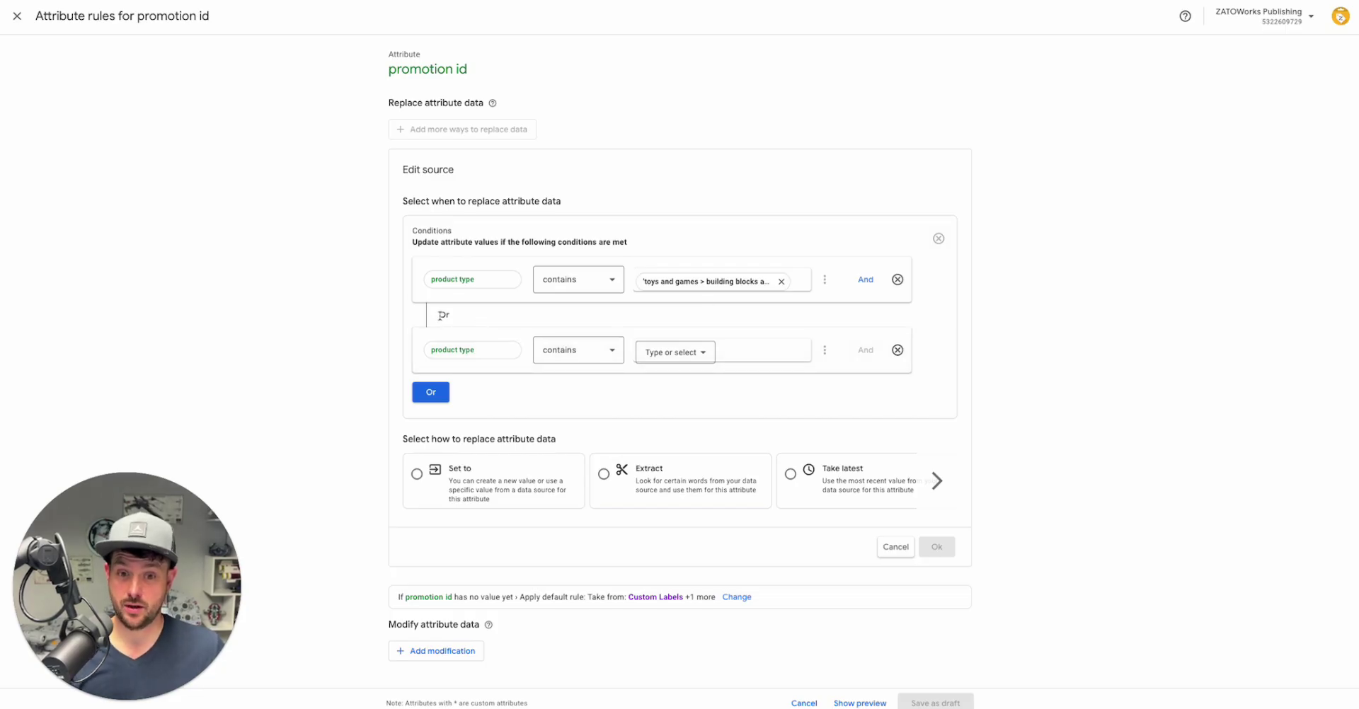
{"action": "left_click", "coordinate": [897, 349]}
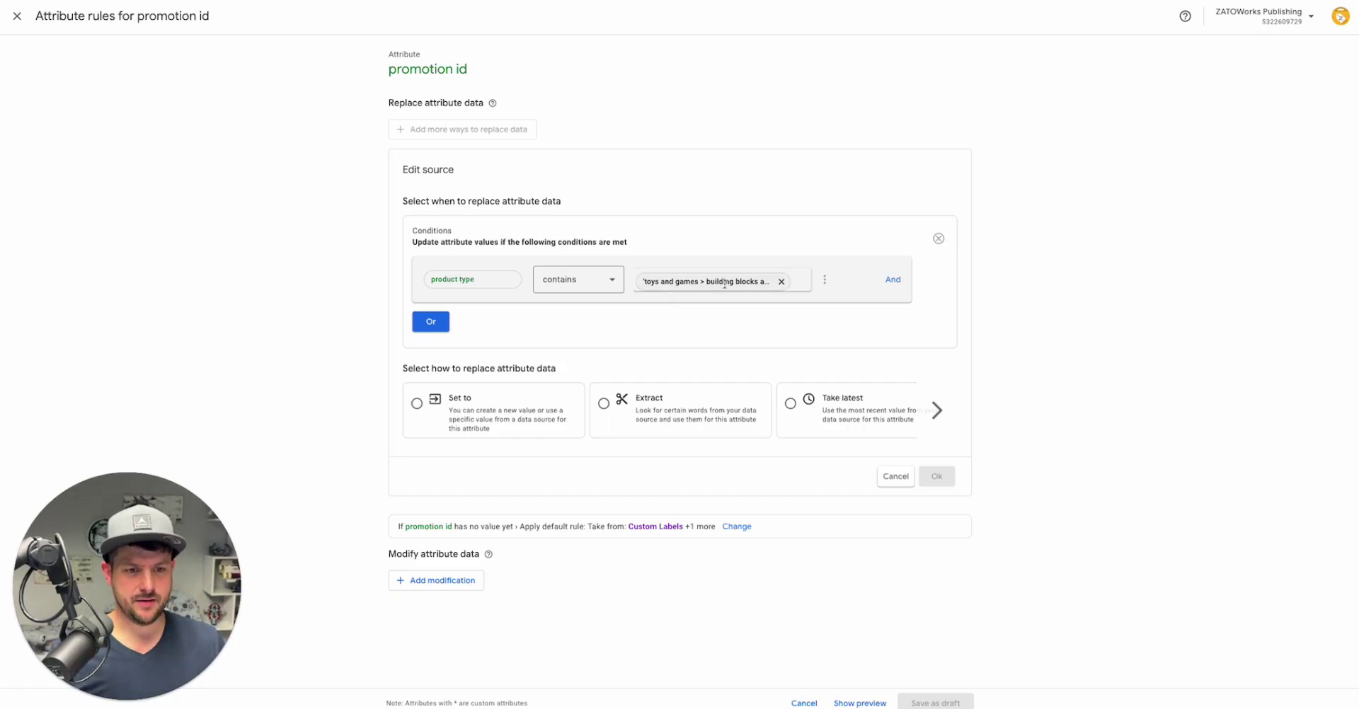
Add an Or condition based on the brand attribute from the primary feed PRODUCTS SOURCE 2.
{"action": "left_click", "coordinate": [433, 327]}
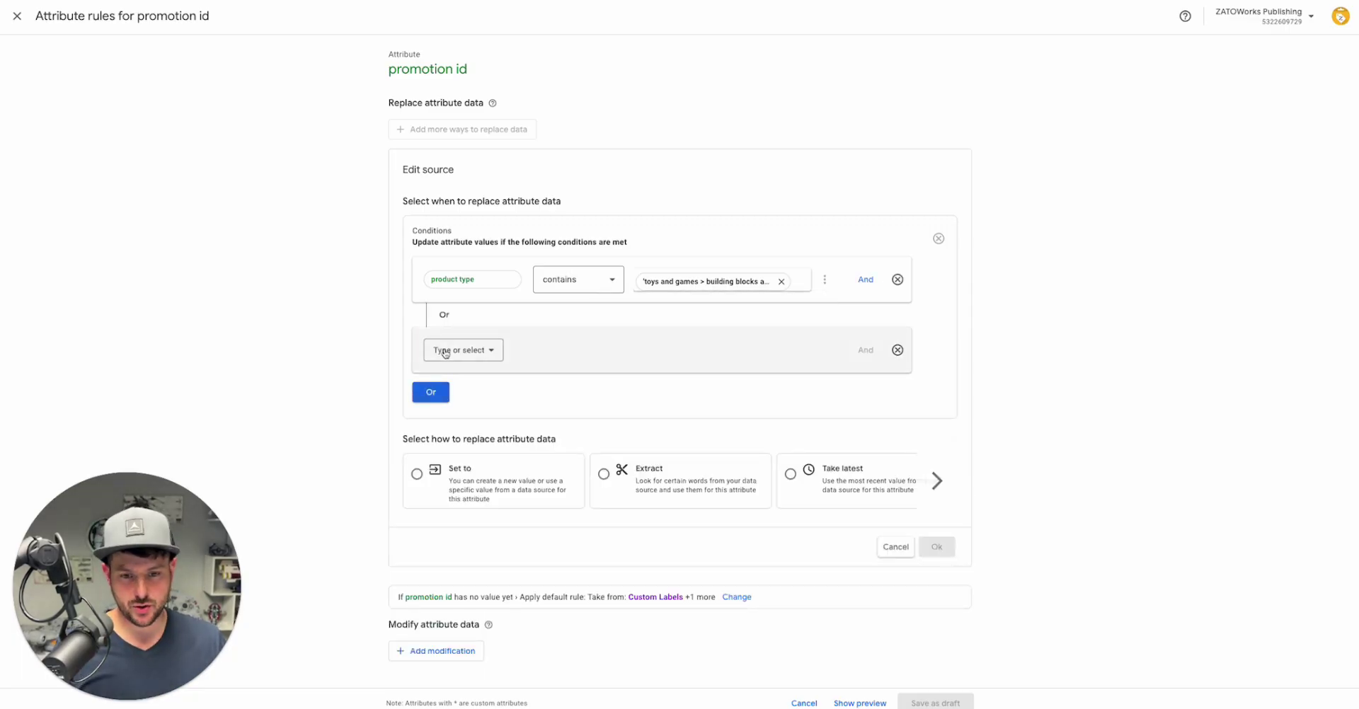
{"action": "left_click", "coordinate": [442, 352]}
{"action": "type", "text": "brand"}
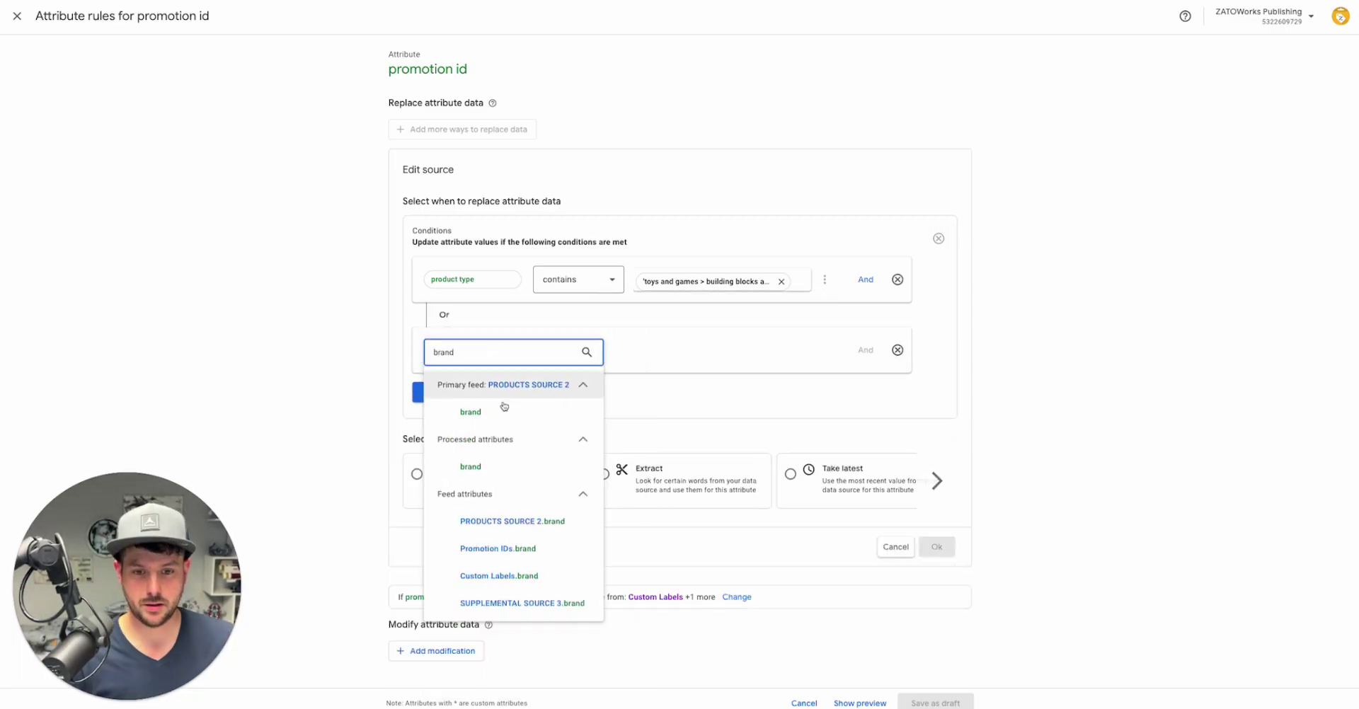
{"action": "left_click", "coordinate": [491, 416]}
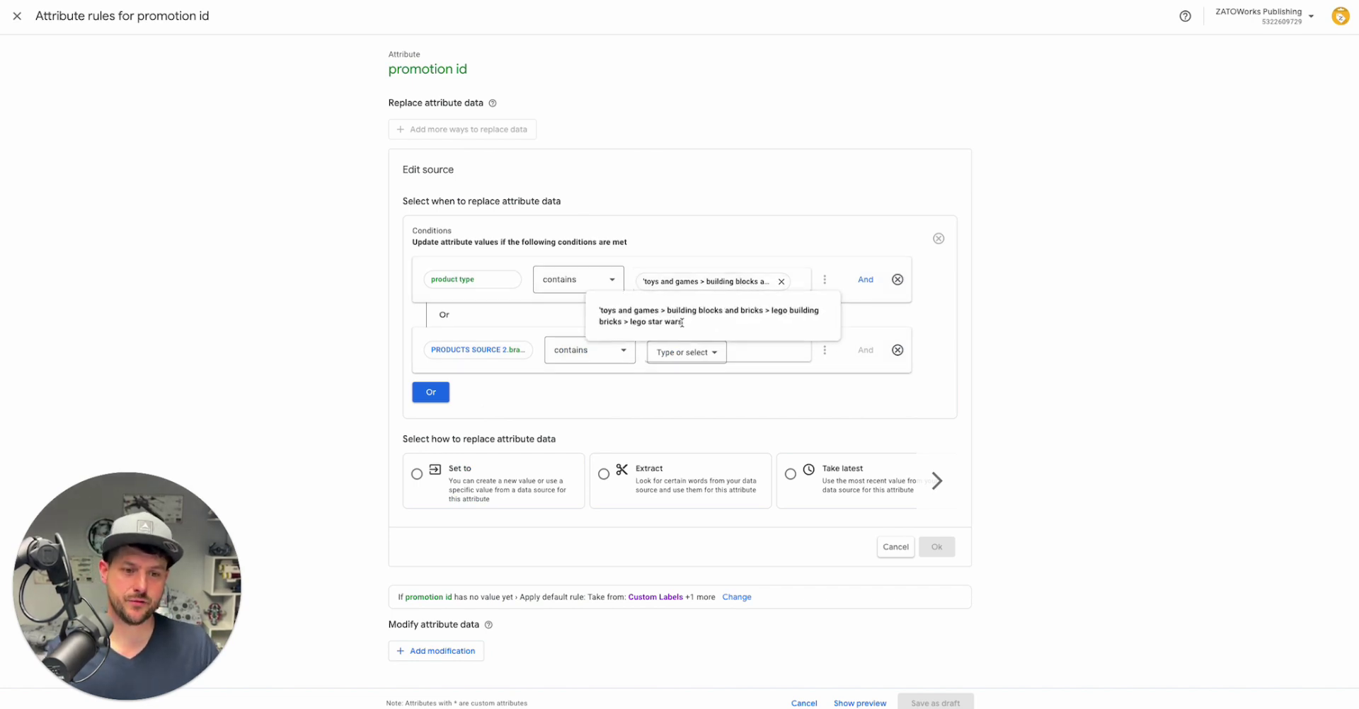
{"action": "left_click_drag", "start_coordinate": [684, 322], "coordinate": [607, 314]}
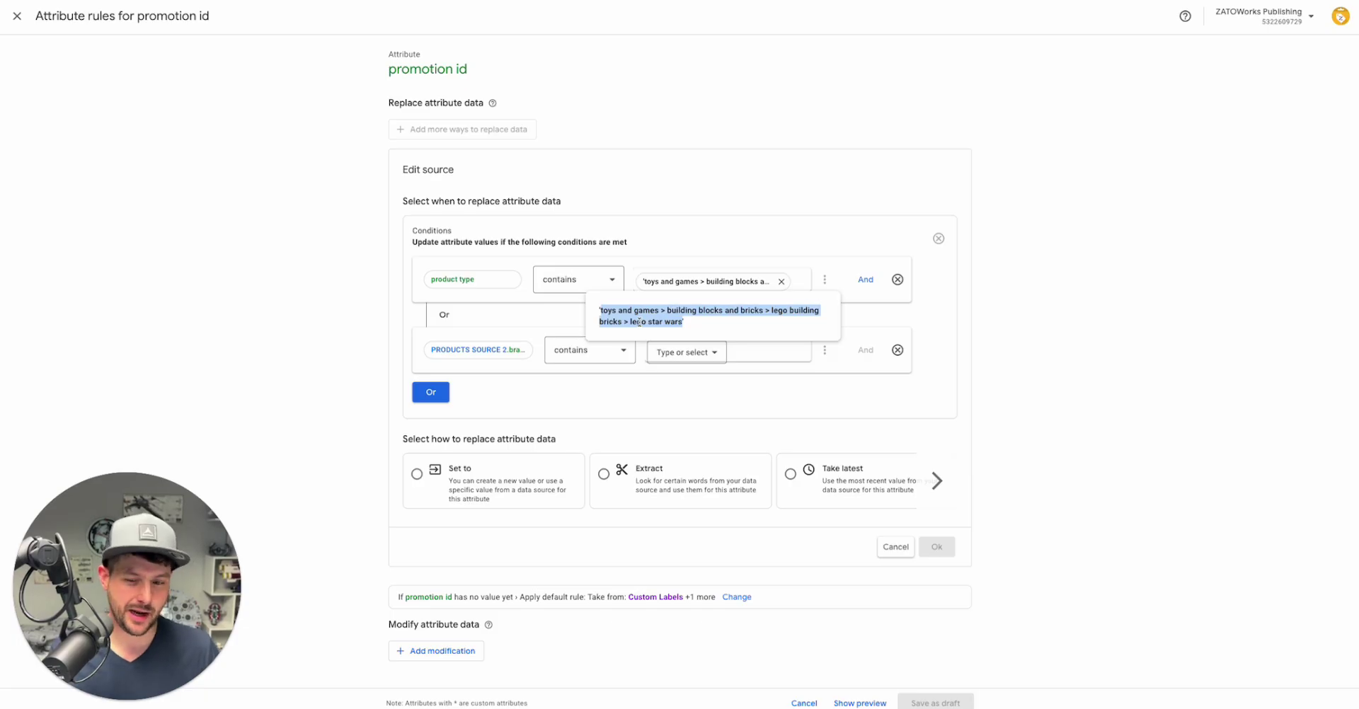
{"action": "left_click", "coordinate": [663, 321]}
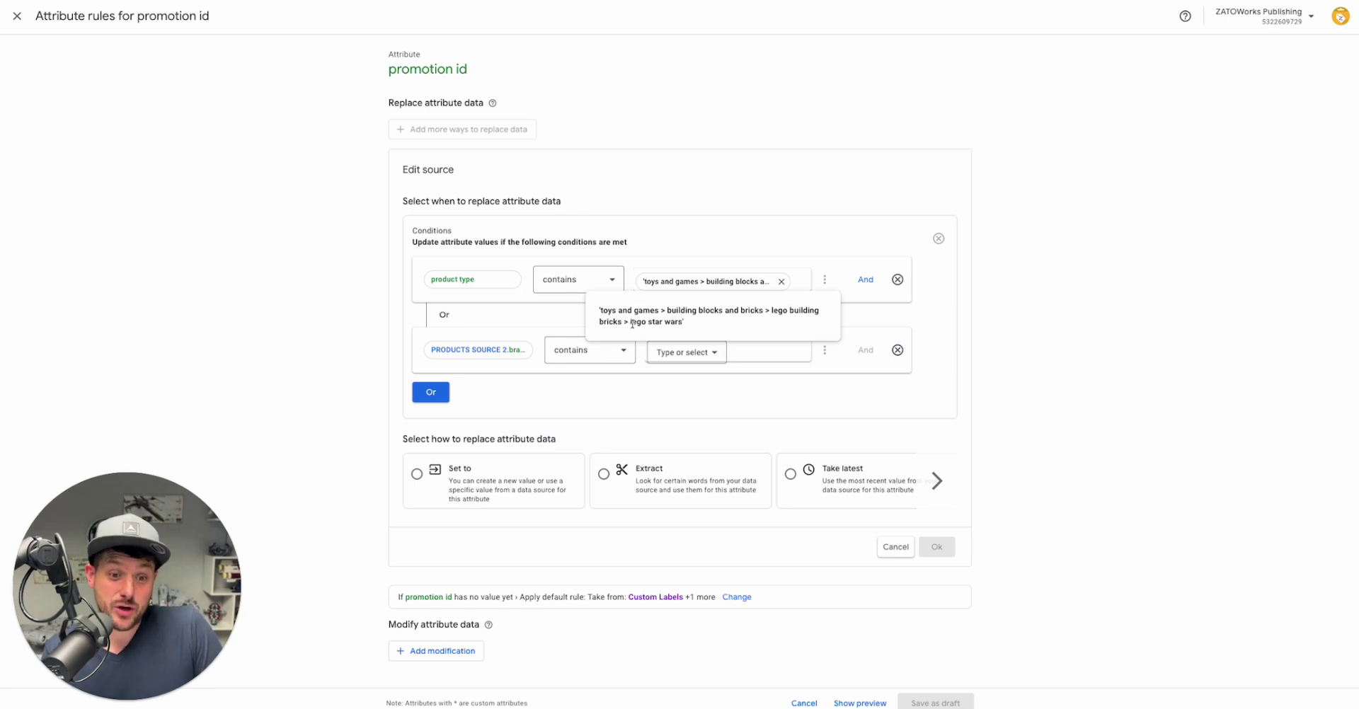
{"action": "left_click_drag", "start_coordinate": [627, 322], "coordinate": [682, 323]}
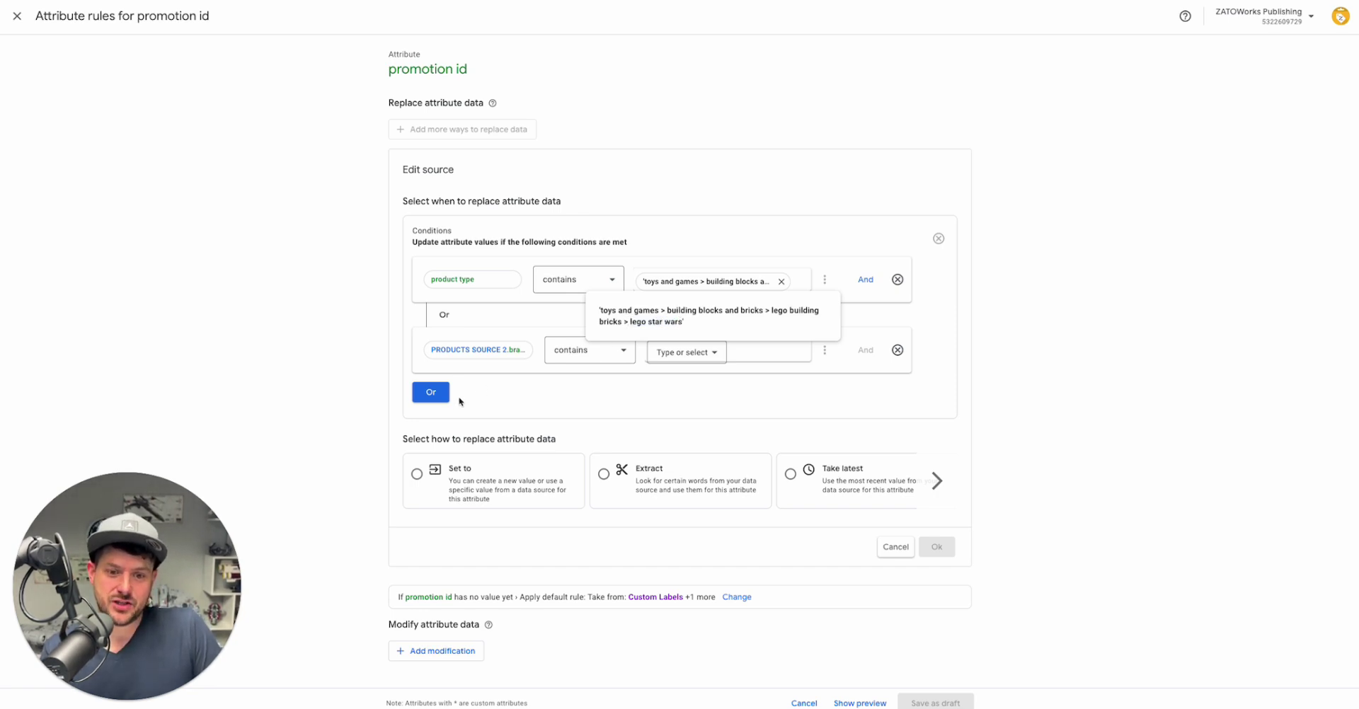
{"action": "left_click", "coordinate": [506, 354]}
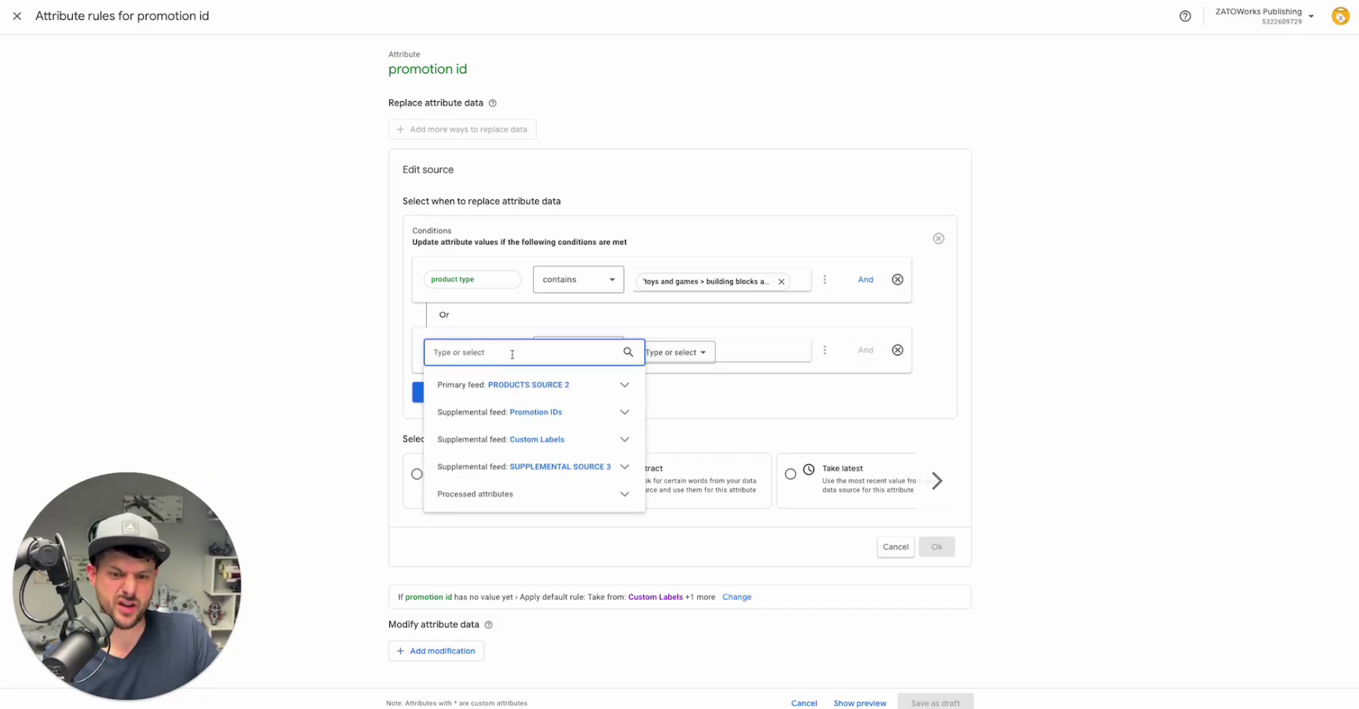
Enter 'brand' as the value of the contains condition for brand and correct it to 'lego'.
{"action": "left_click", "coordinate": [698, 361]}
{"action": "left_click", "coordinate": [691, 361]}
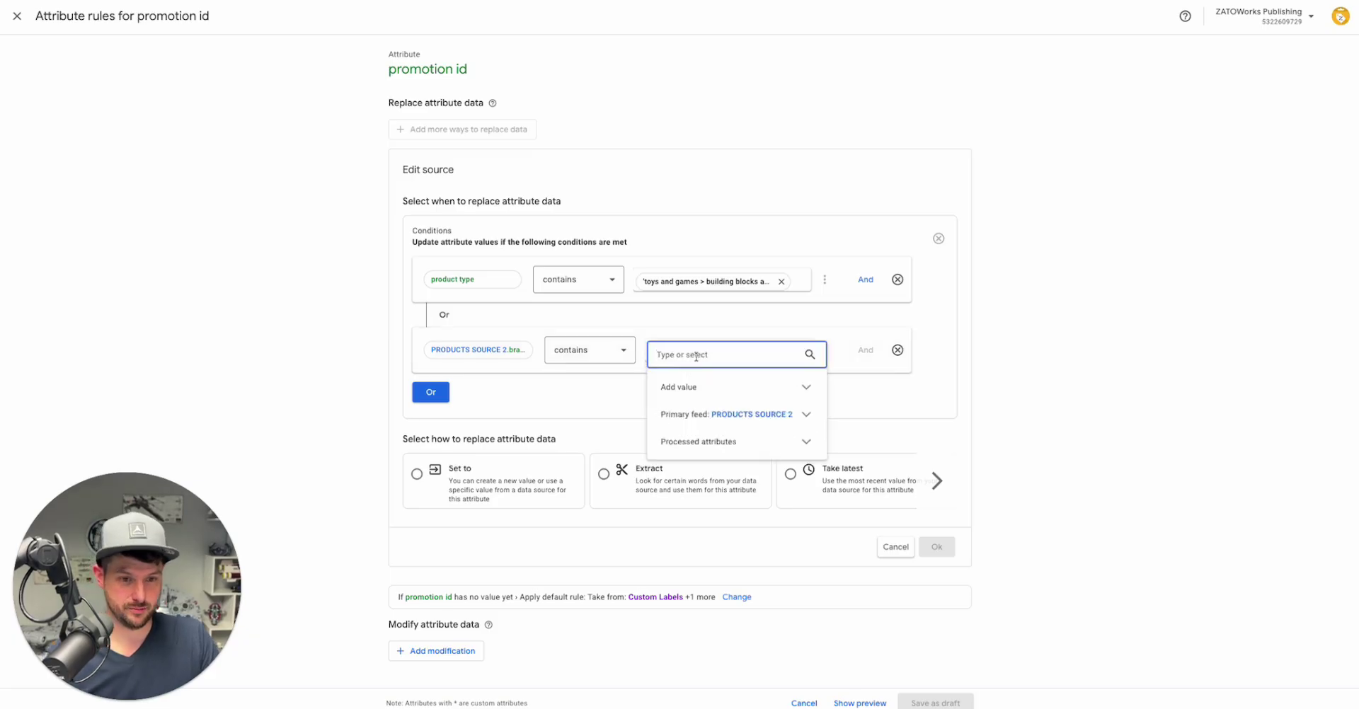
{"action": "type", "text": "brand"}
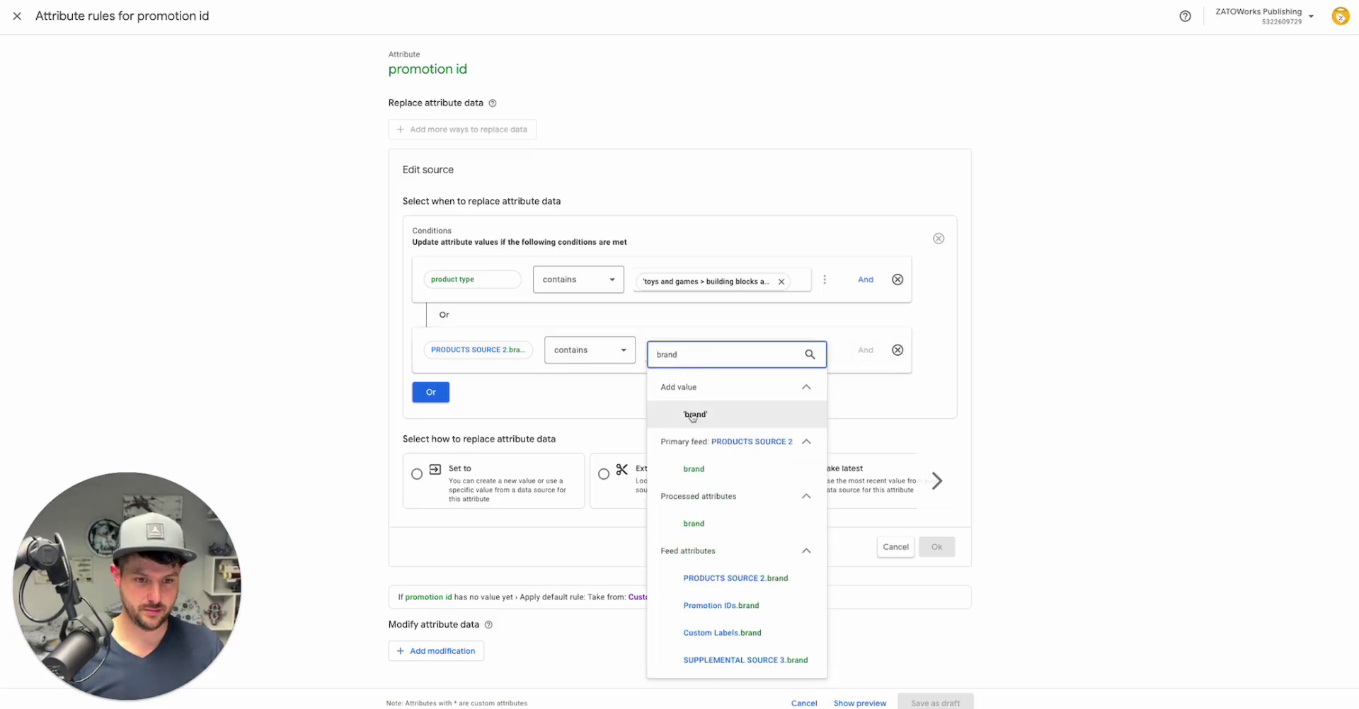
{"action": "left_click", "coordinate": [693, 417]}
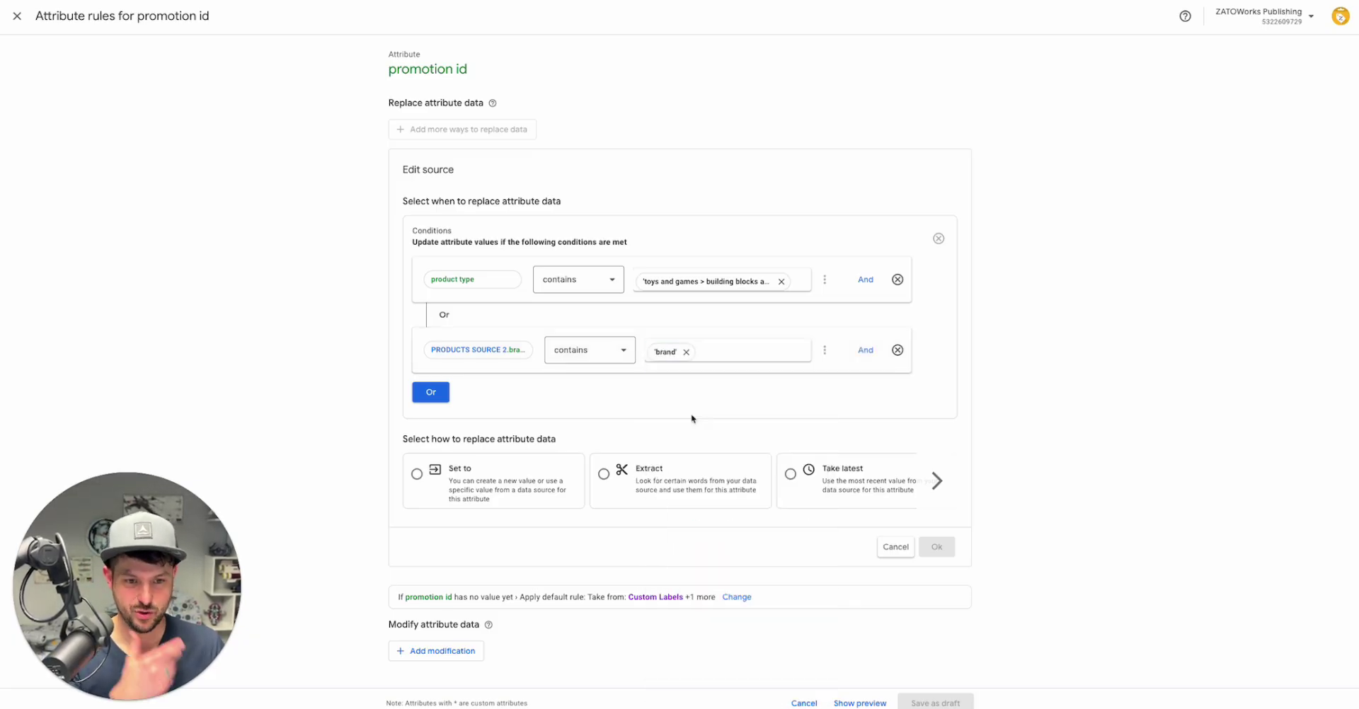
{"action": "left_click", "coordinate": [676, 356]}
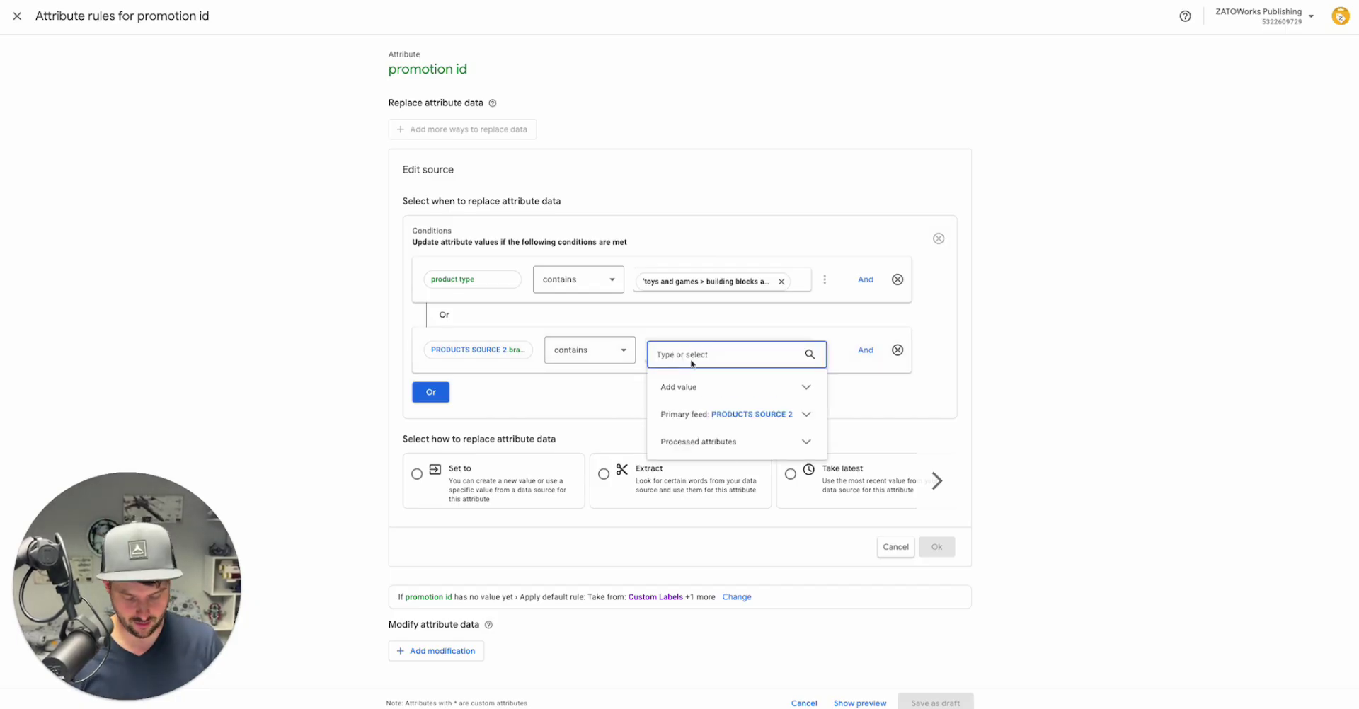
{"action": "type", "text": "lego"}
{"action": "left_click", "coordinate": [697, 414]}
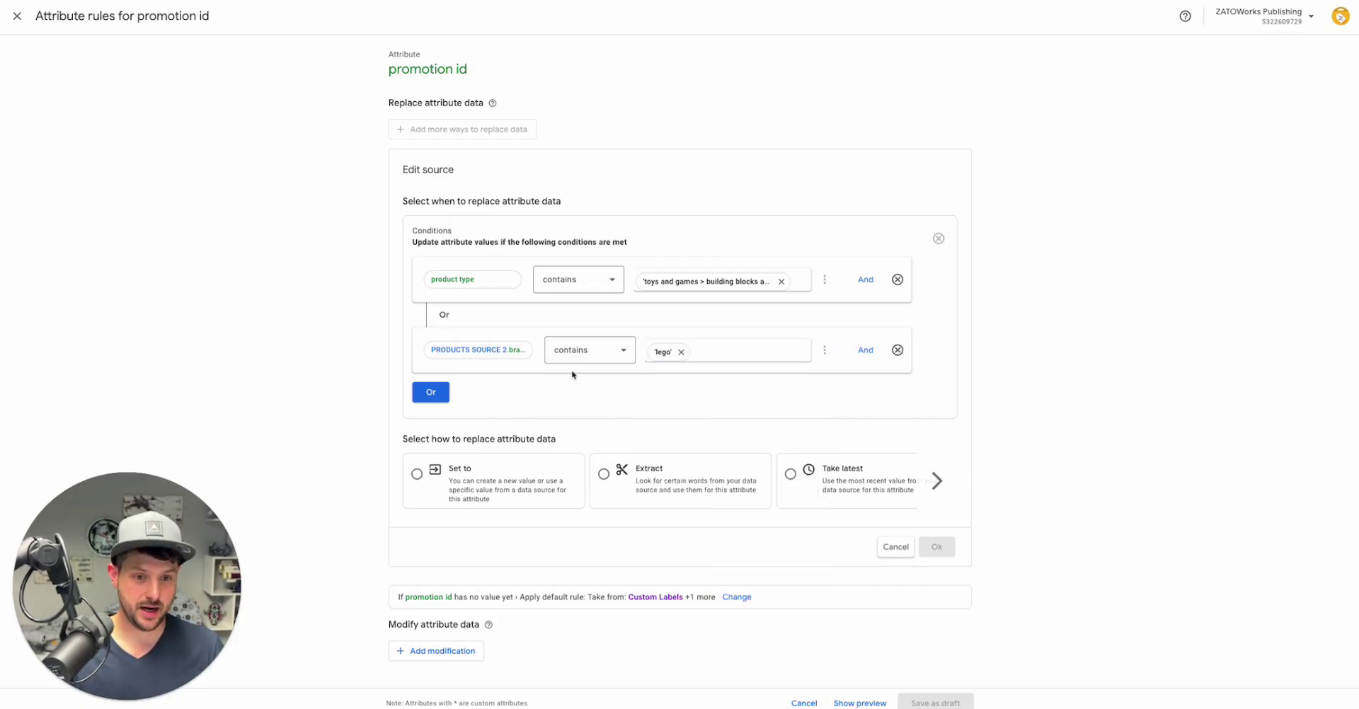
Change the brand condition's operator to equals and set its value to 'lego'.
{"action": "left_click", "coordinate": [592, 352]}
{"action": "left_click", "coordinate": [582, 416]}
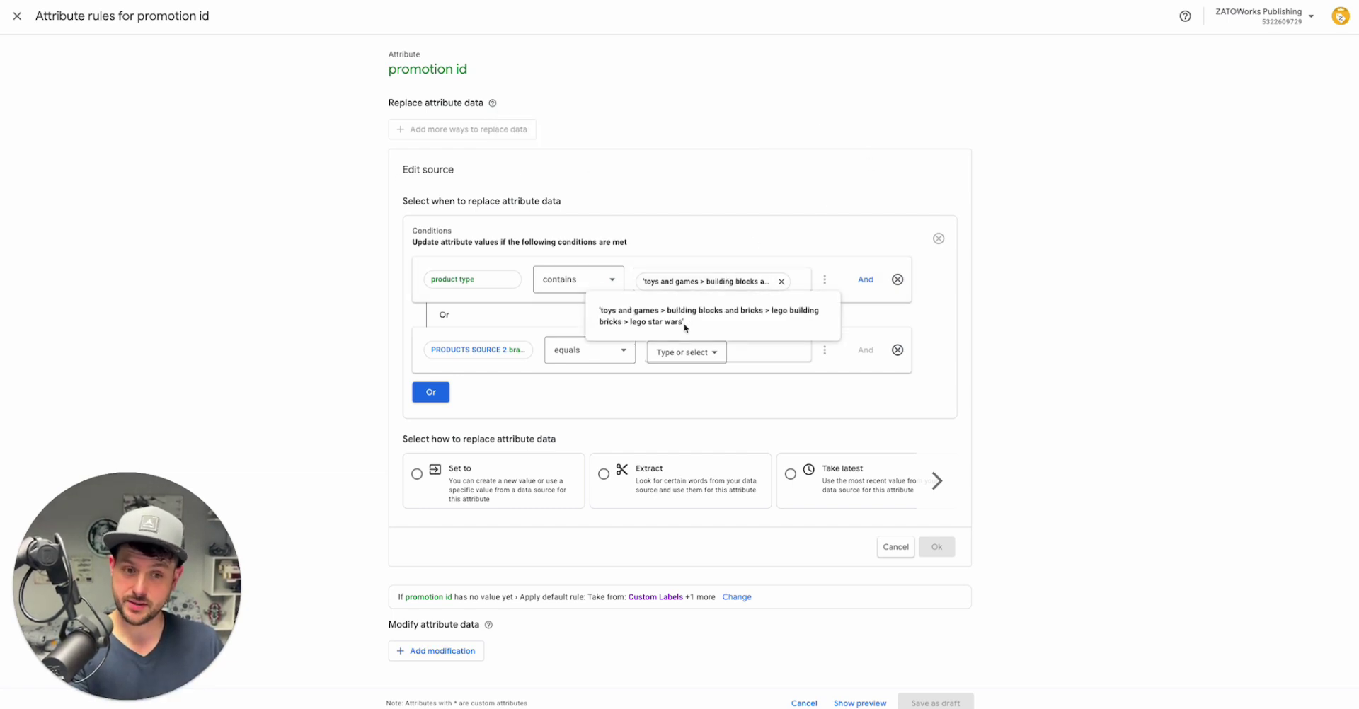
{"action": "left_click_drag", "start_coordinate": [682, 323], "coordinate": [623, 322]}
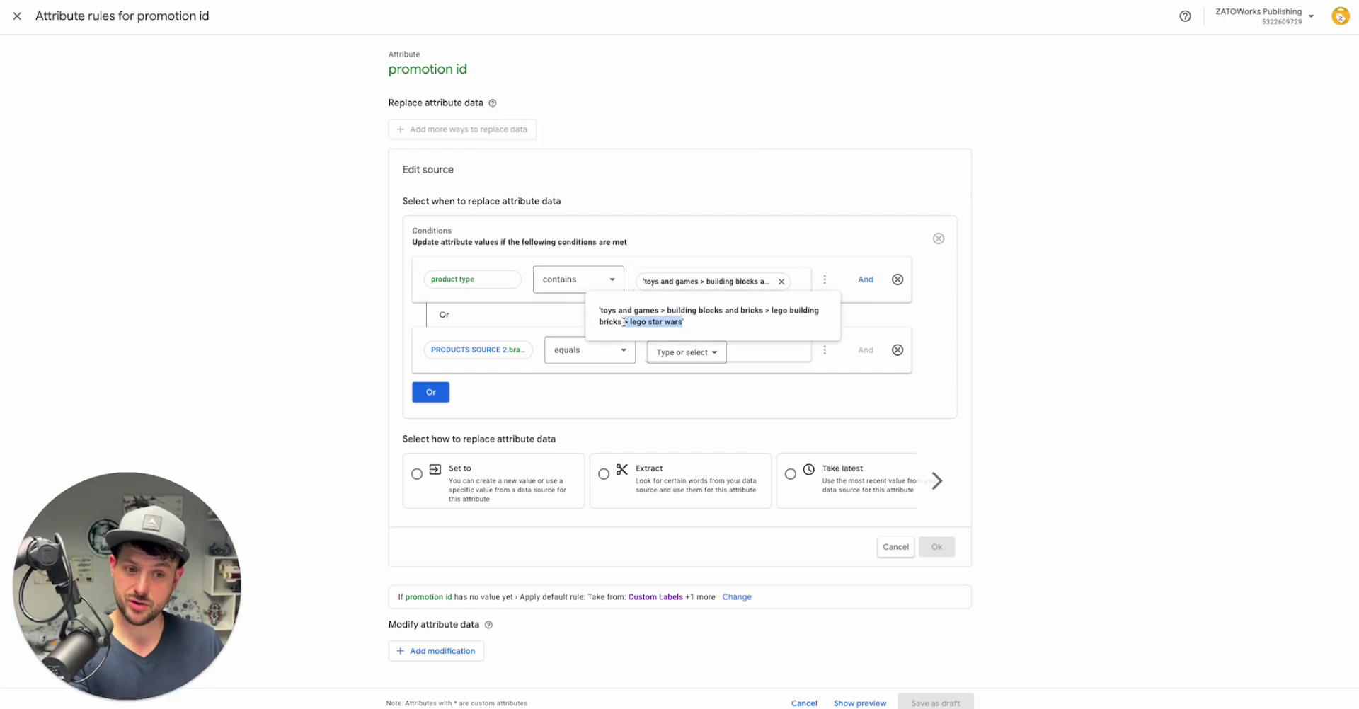
{"action": "left_click", "coordinate": [685, 353]}
{"action": "left_click", "coordinate": [682, 398]}
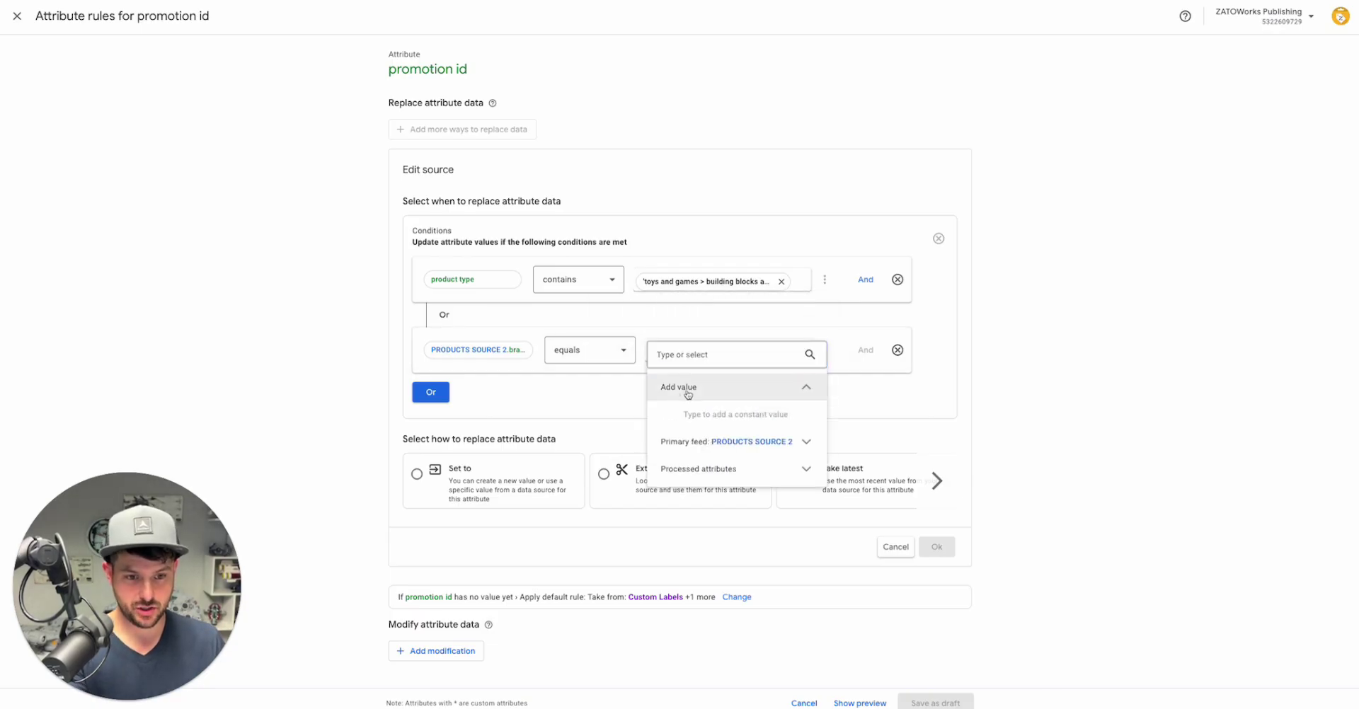
{"action": "type", "text": "lego"}
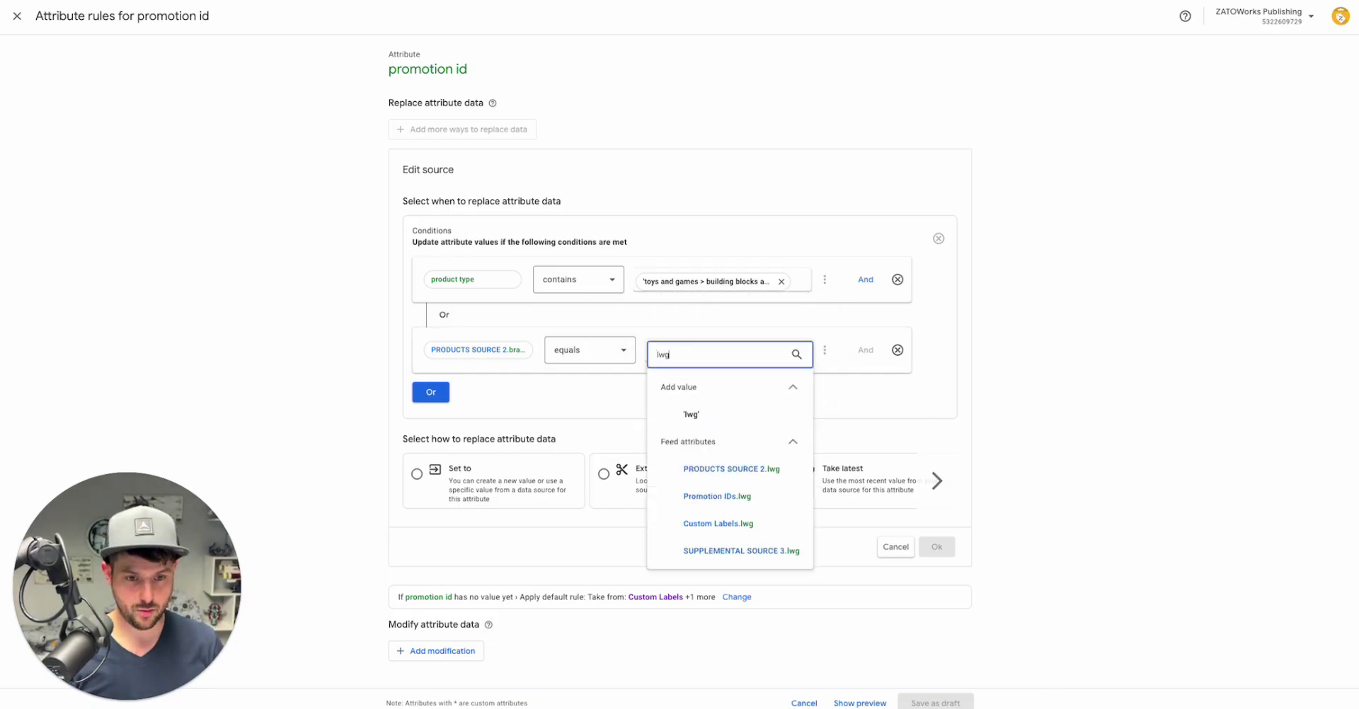
{"action": "left_click", "coordinate": [694, 411]}
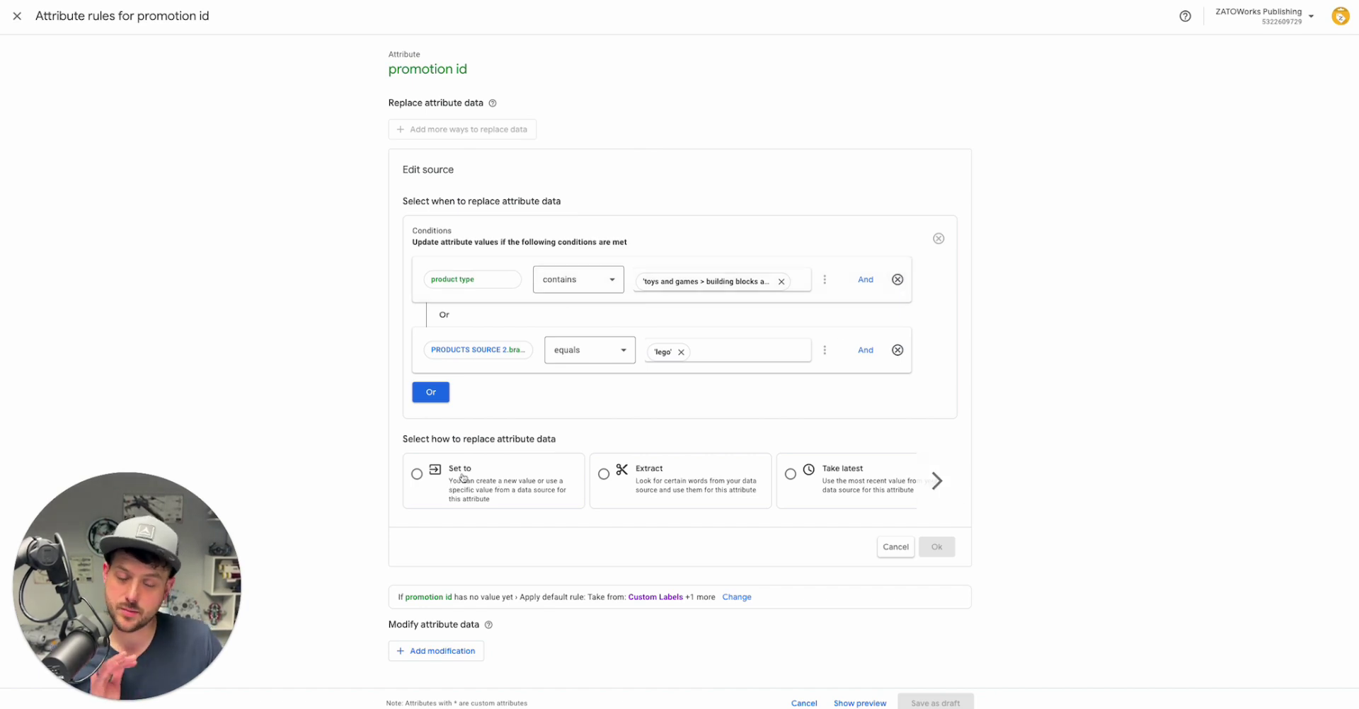
Choose Set to as the way to replace the promotion id data and open its value selection.
{"action": "left_click", "coordinate": [418, 483]}
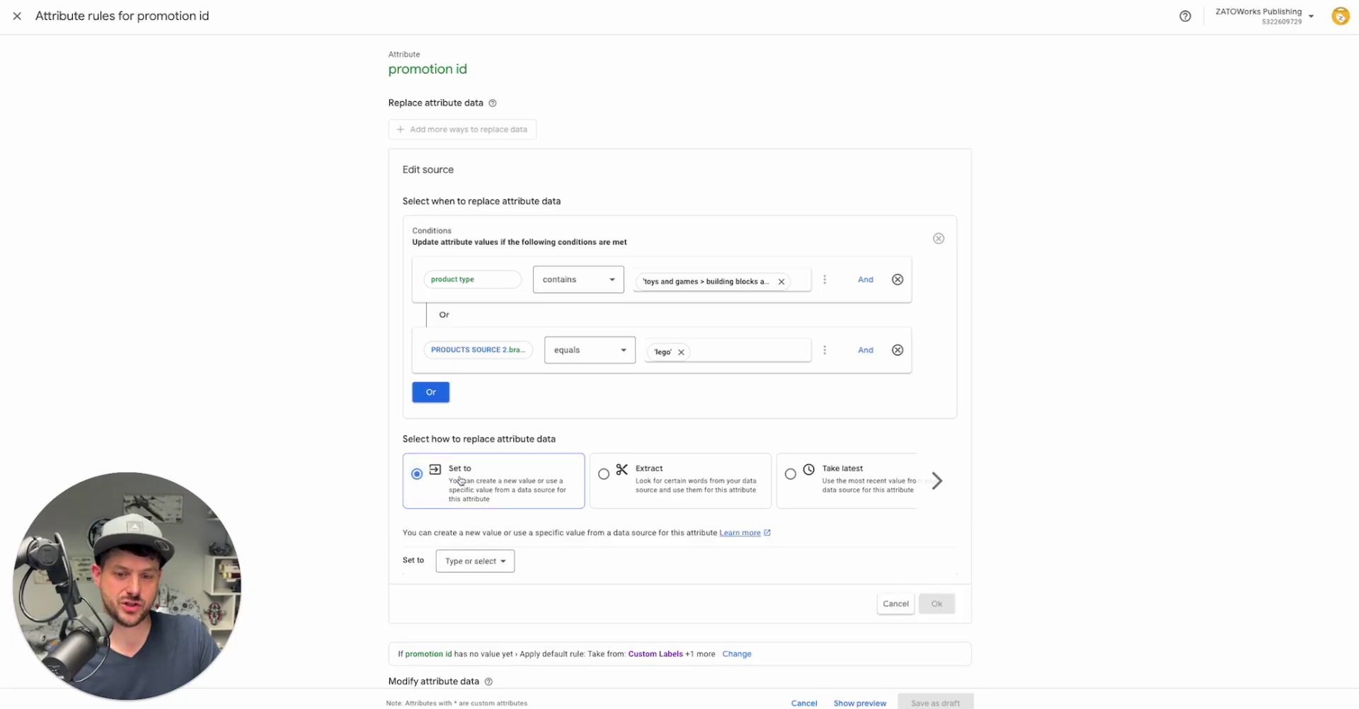
{"action": "scroll", "coordinate": [500, 475], "scroll_direction": "down", "scroll_amount": 1}
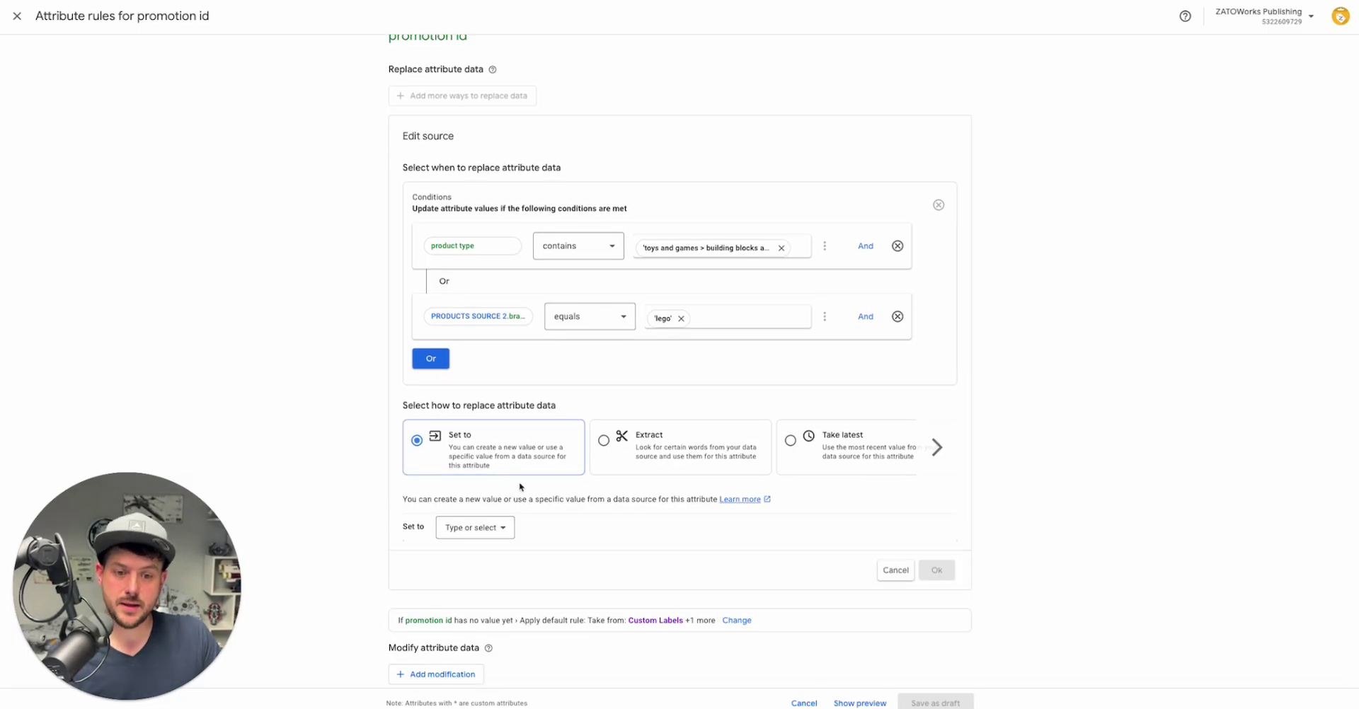
{"action": "left_click", "coordinate": [501, 530]}
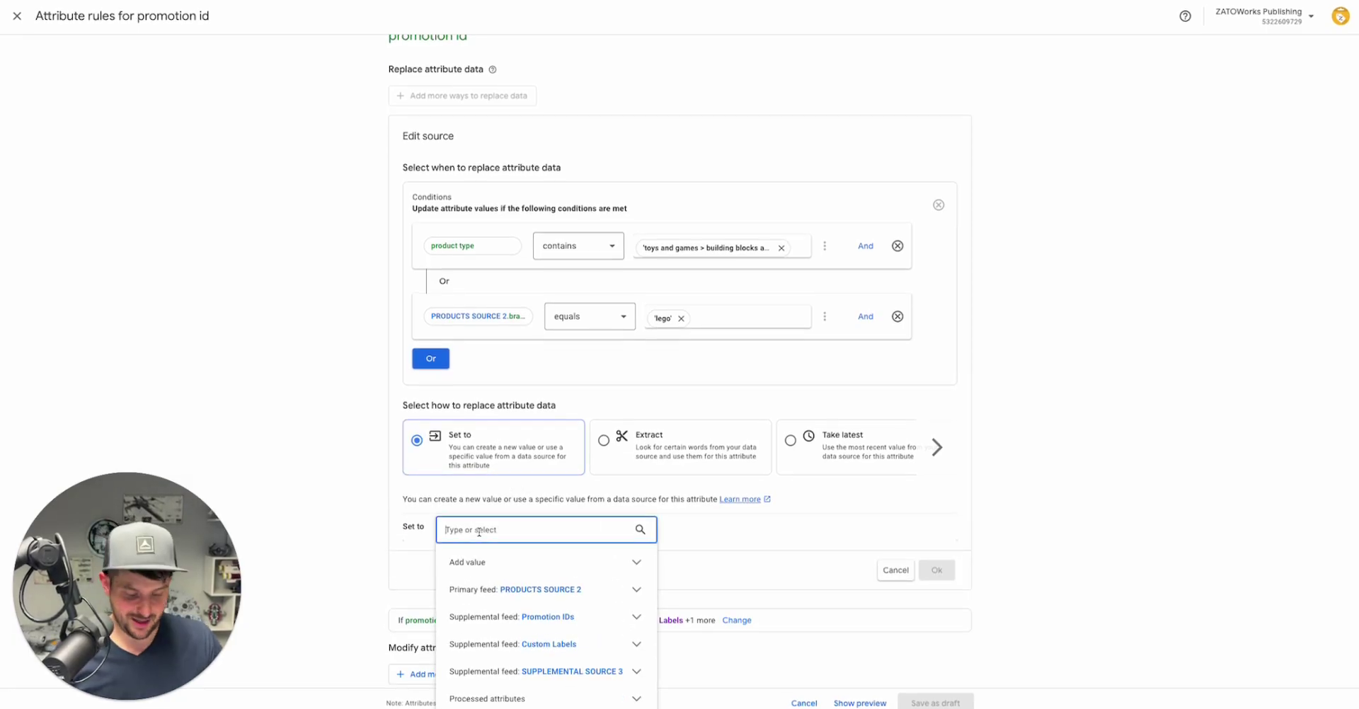
{"action": "type", "text": "prom"}
{"action": "key", "text": "BackSpace"}
{"action": "key", "text": "BackSpace"}
{"action": "key", "text": "BackSpace"}
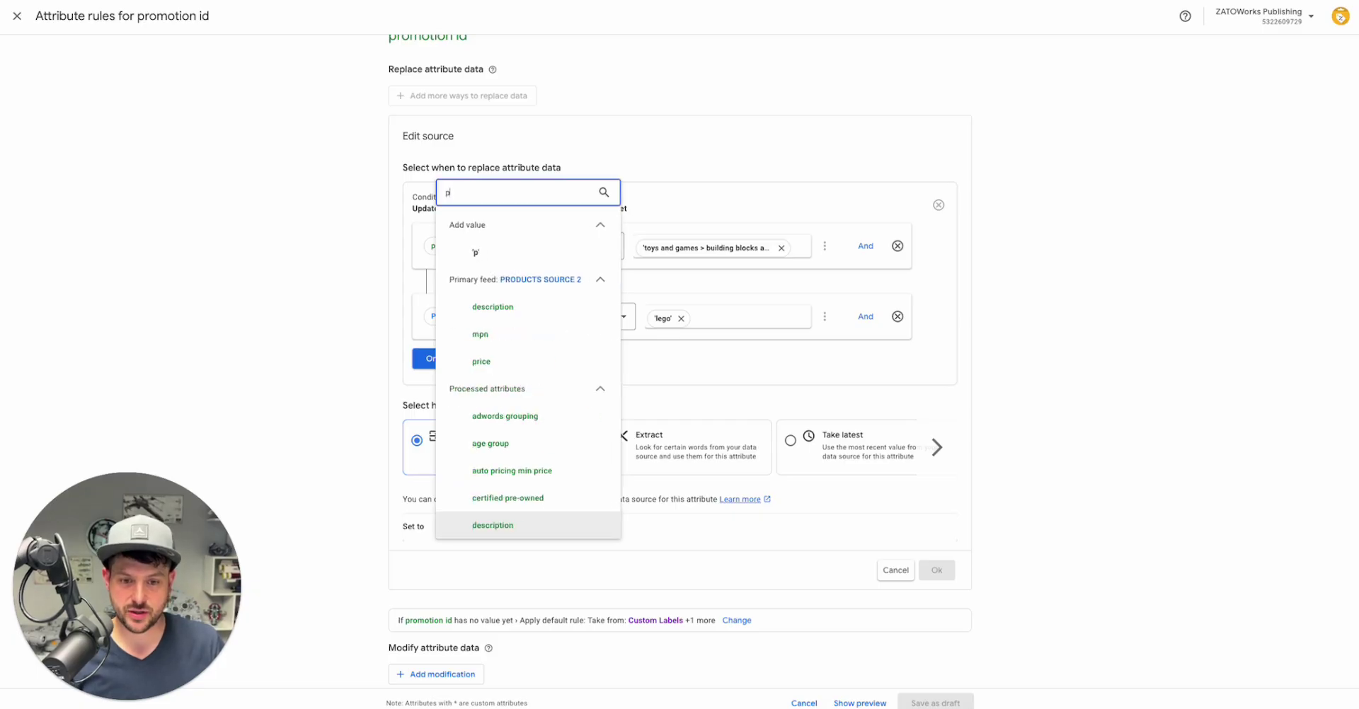
{"action": "key", "text": "BackSpace"}
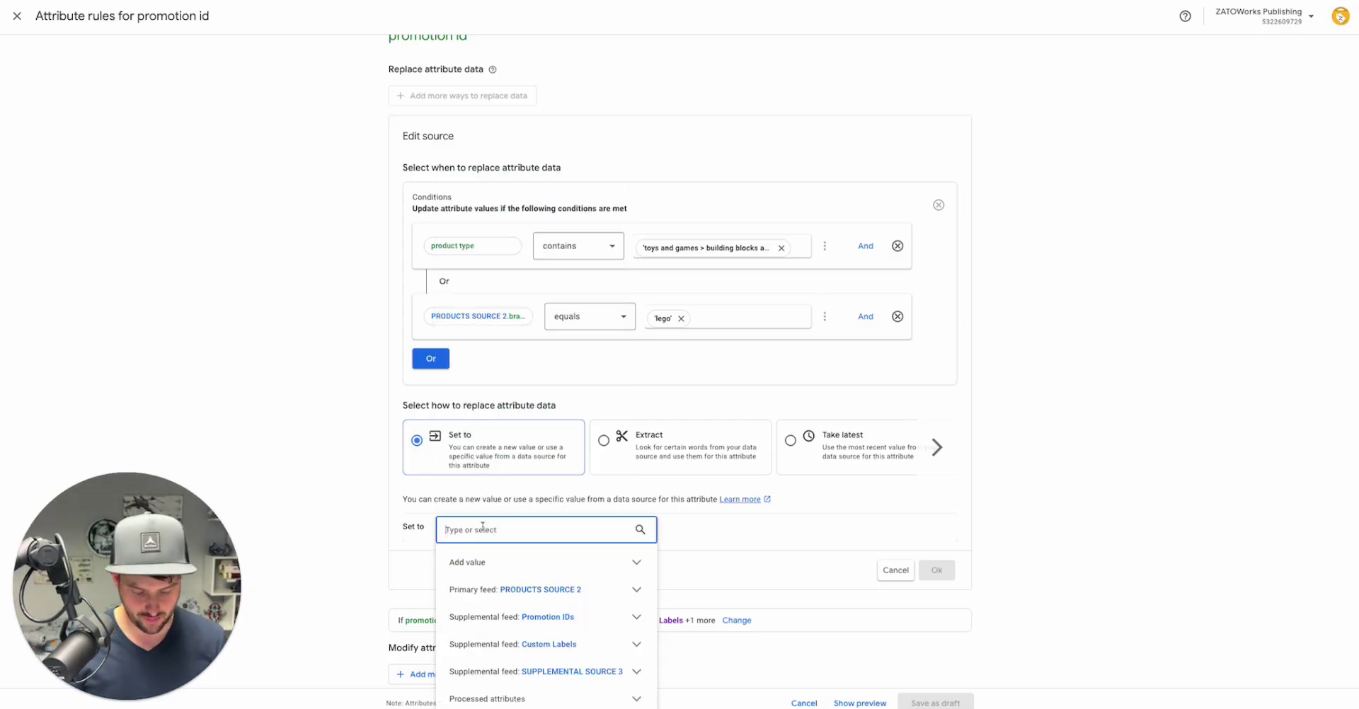
Set the replacement value for promotion id to 'BFCM2024' and confirm the conditional source.
{"action": "type", "text": "BFCM"}
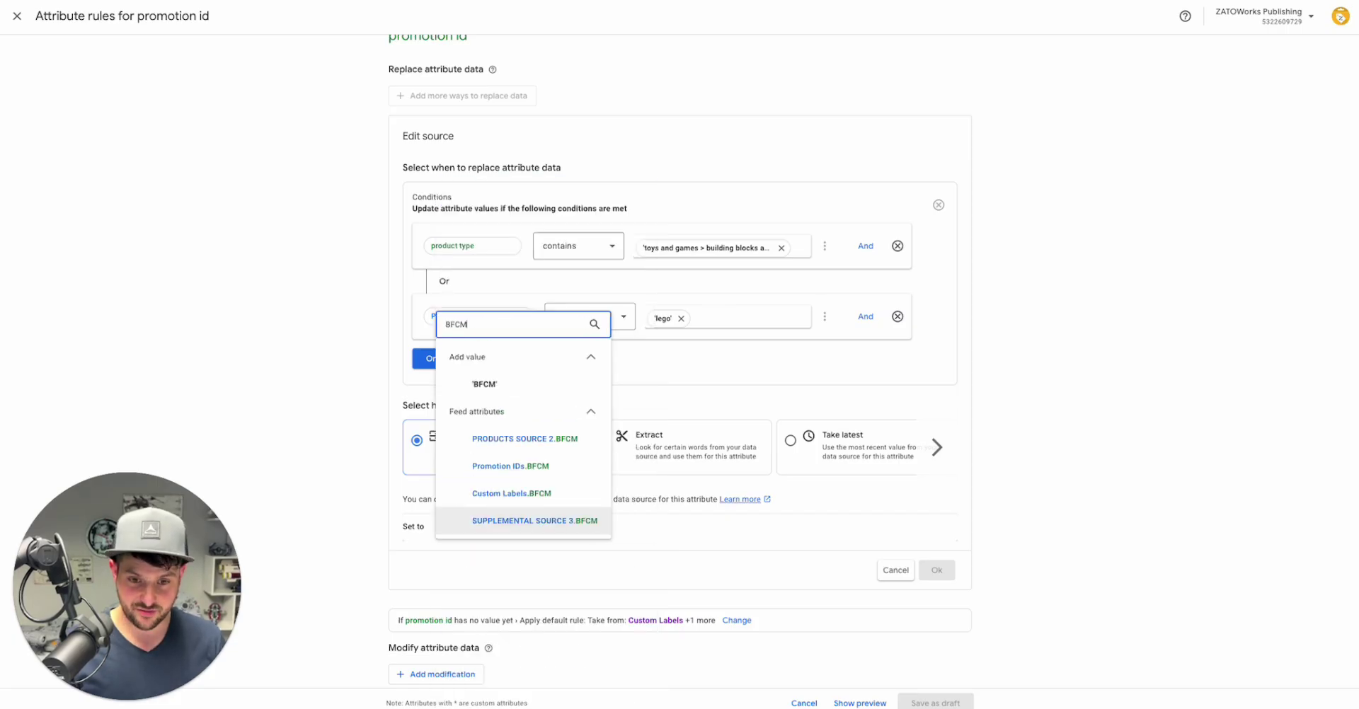
{"action": "type", "text": "20"}
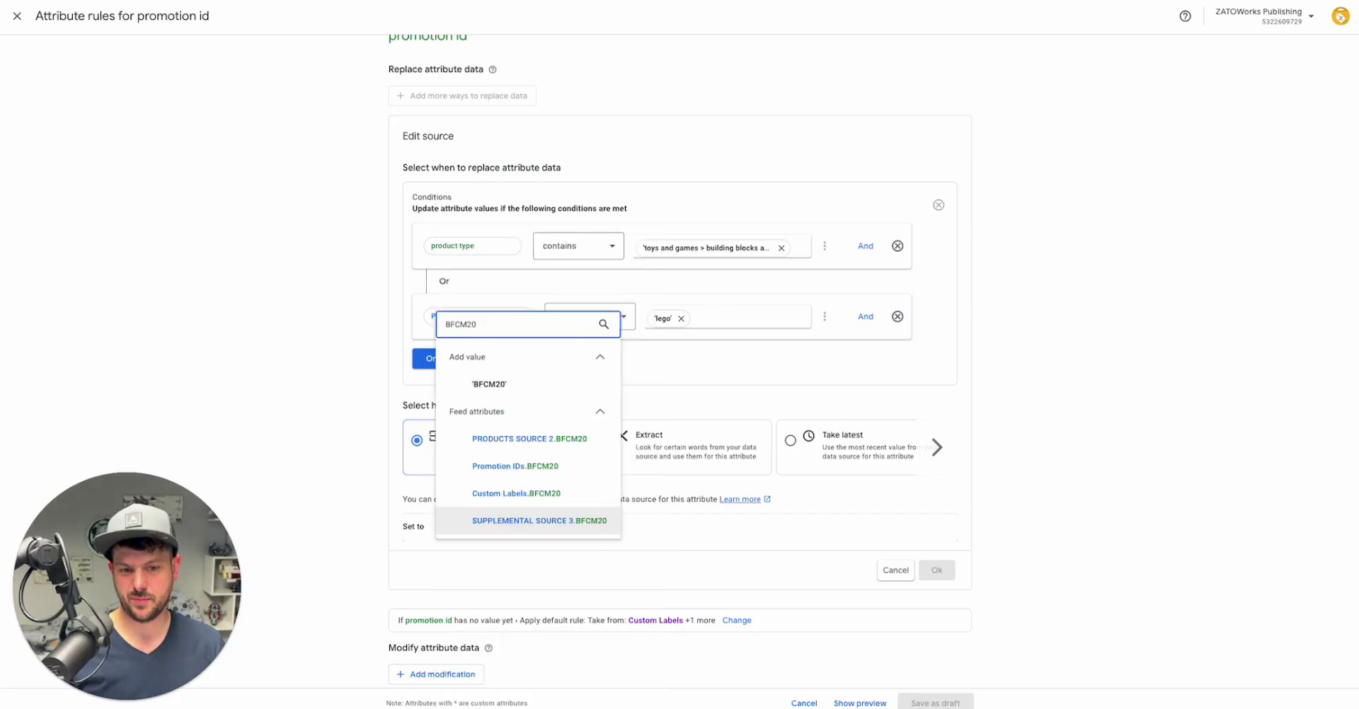
{"action": "type", "text": "24"}
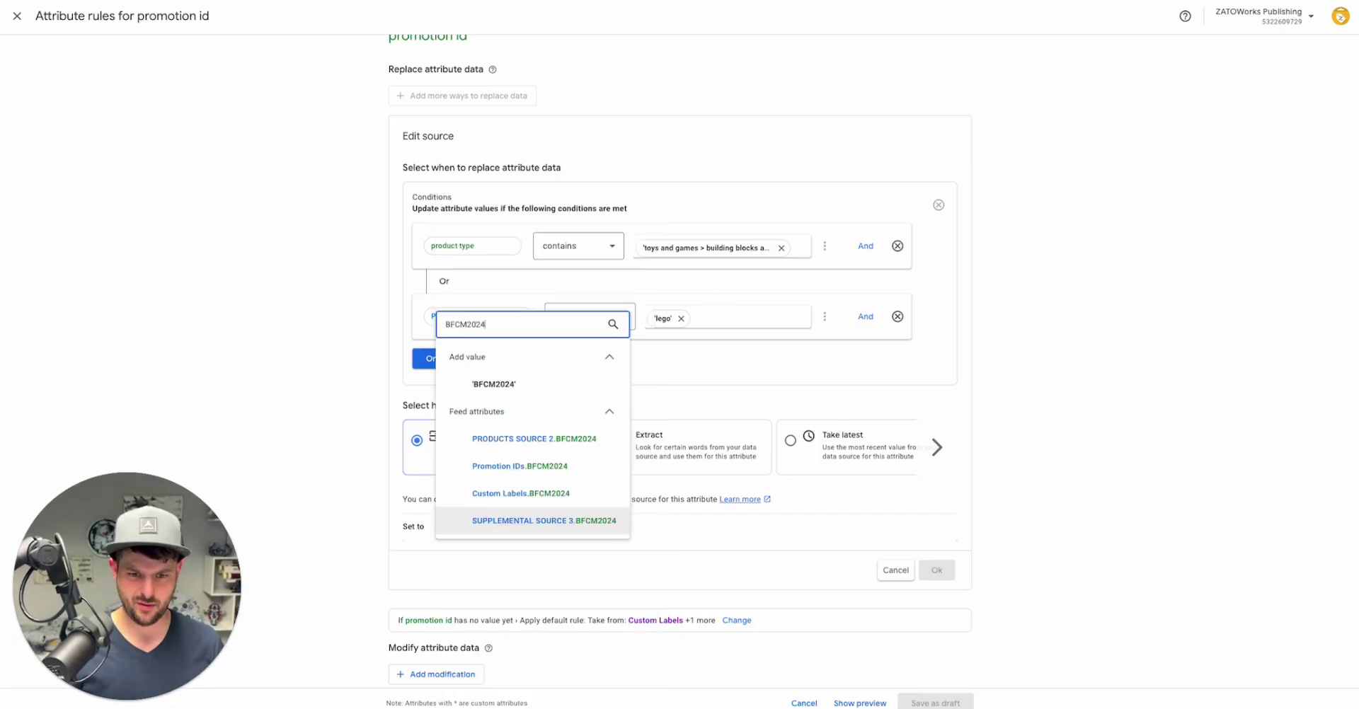
{"action": "left_click", "coordinate": [470, 389]}
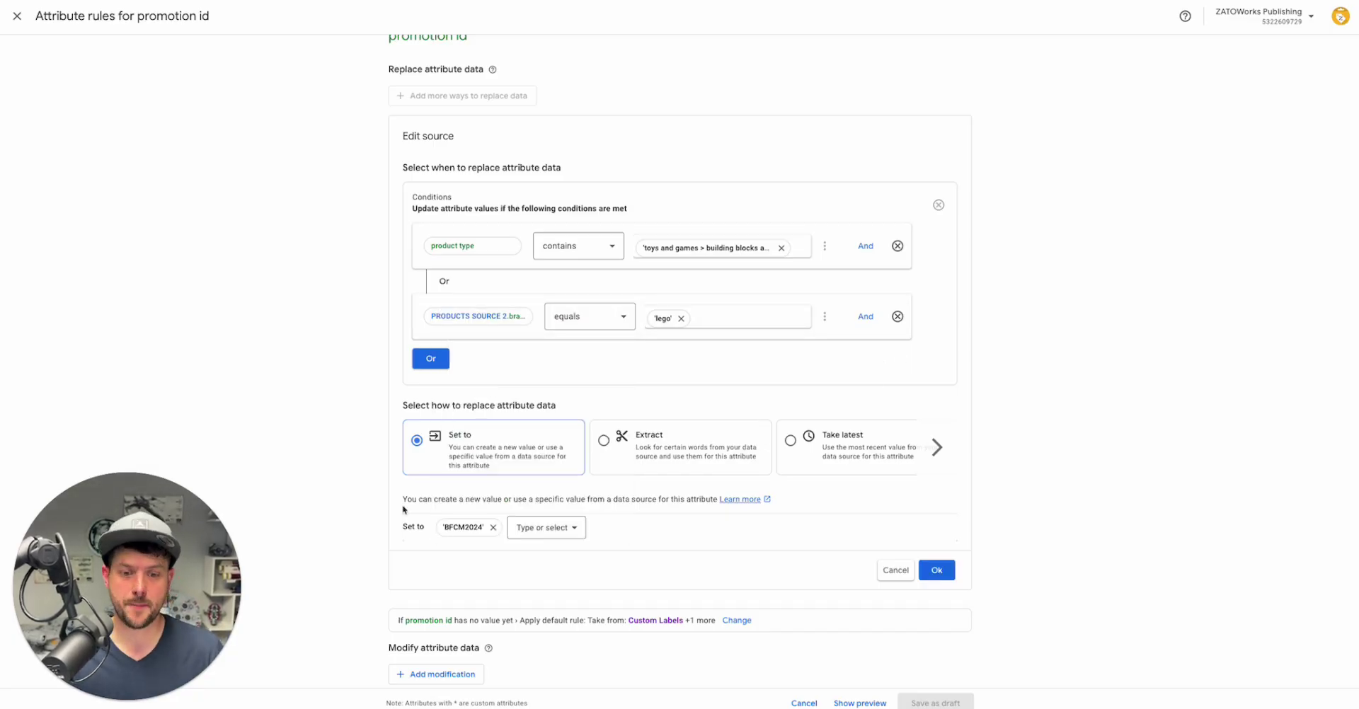
{"action": "left_click", "coordinate": [933, 570]}
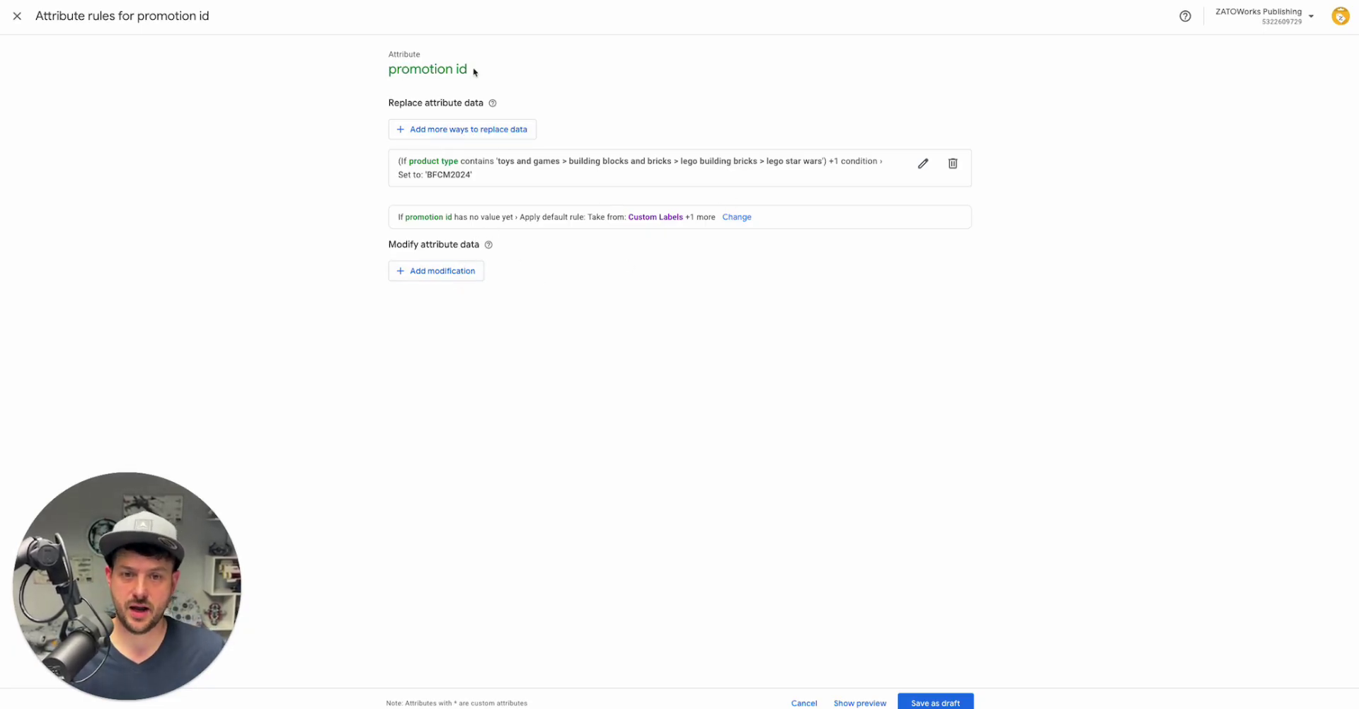
Review the promotion id rule and the options for when the attribute is still empty, without changing them.
{"action": "left_click_drag", "start_coordinate": [470, 70], "coordinate": [387, 69]}
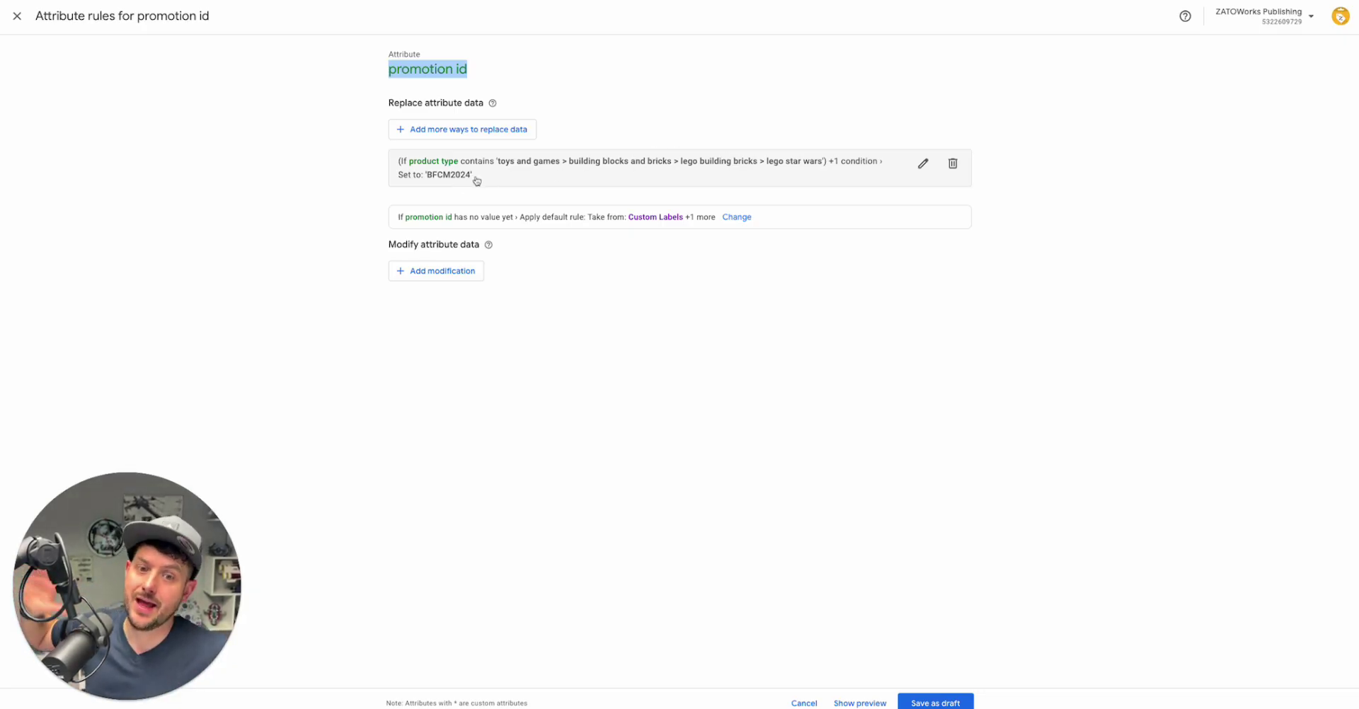
{"action": "left_click", "coordinate": [440, 176]}
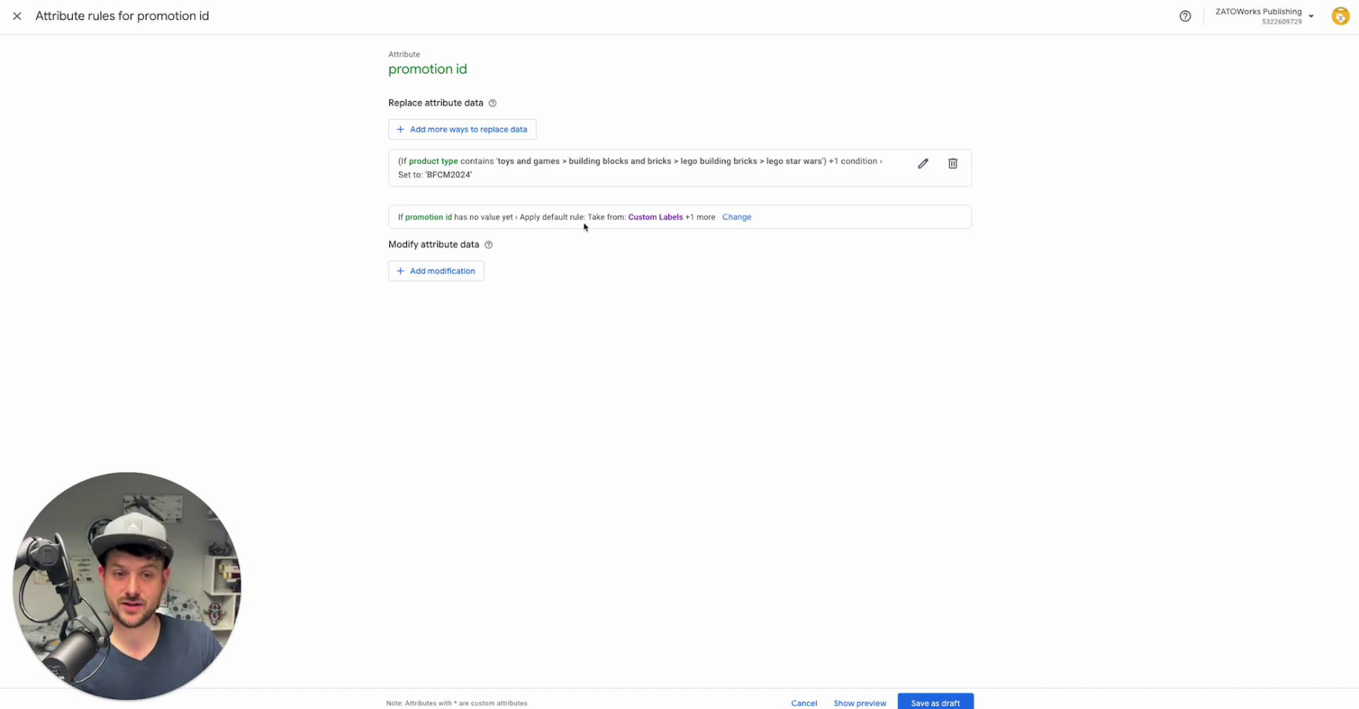
{"action": "left_click", "coordinate": [736, 217]}
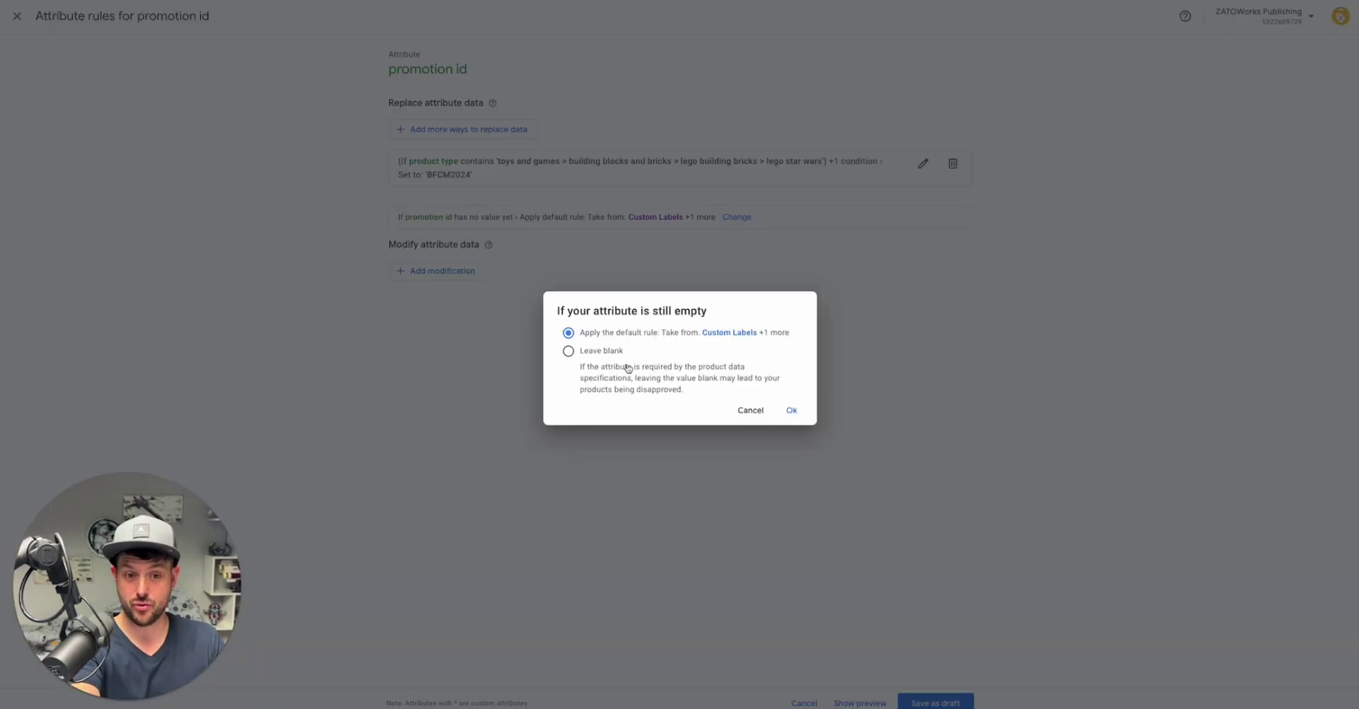
{"action": "left_click", "coordinate": [750, 409]}
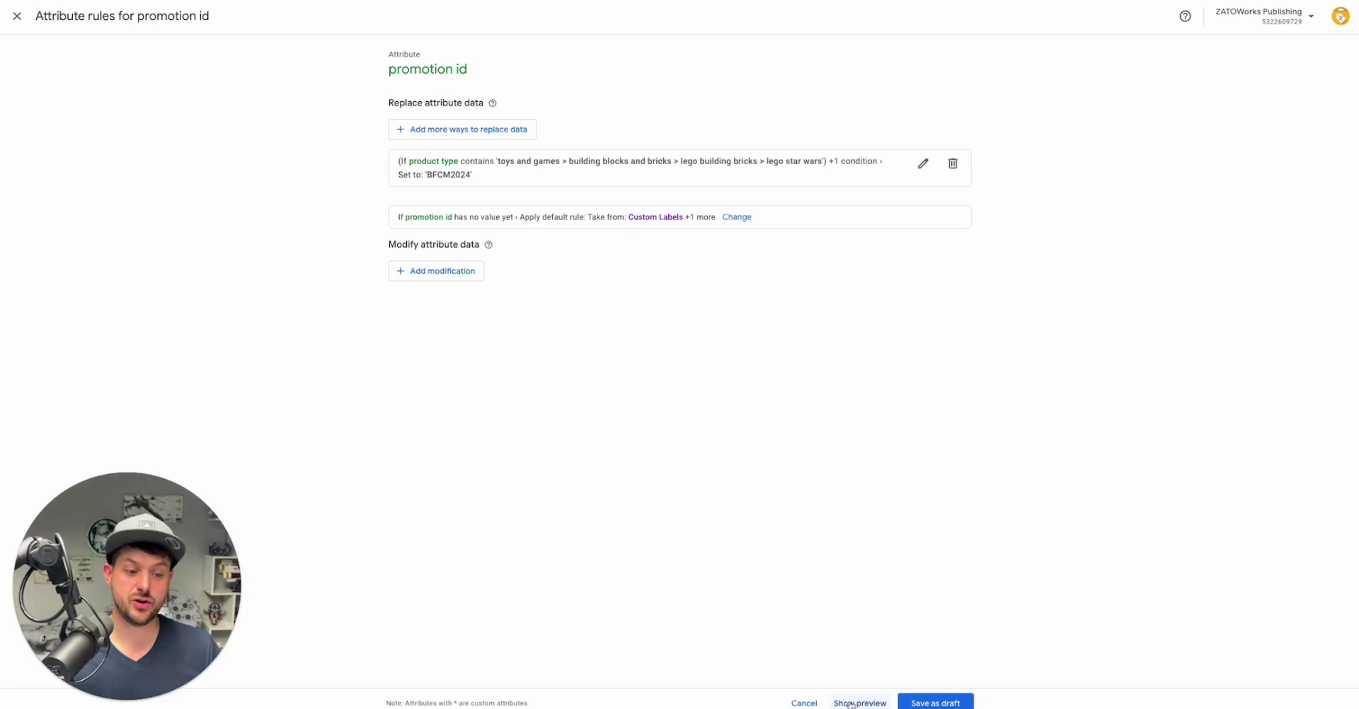
Save the promotion id rule as a draft and start a test of the changed attribute rules.
{"action": "left_click", "coordinate": [936, 703]}
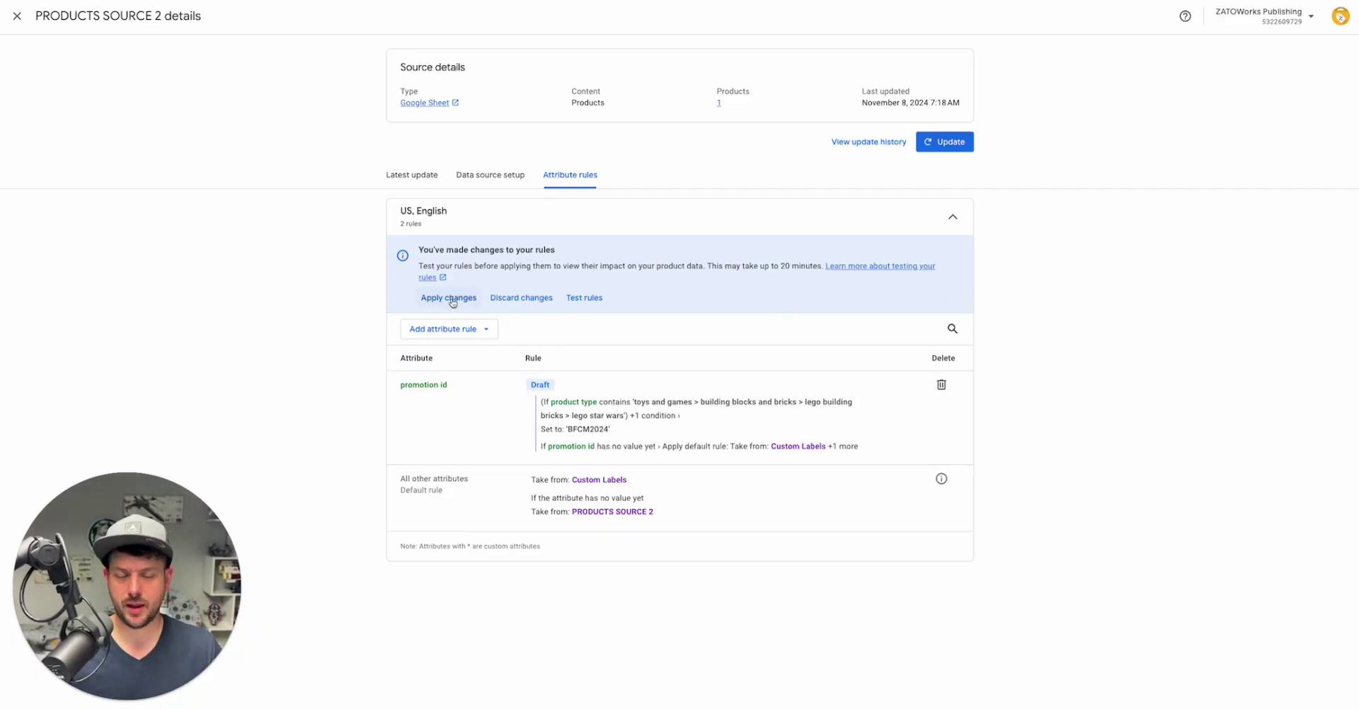
{"action": "left_click", "coordinate": [592, 298]}
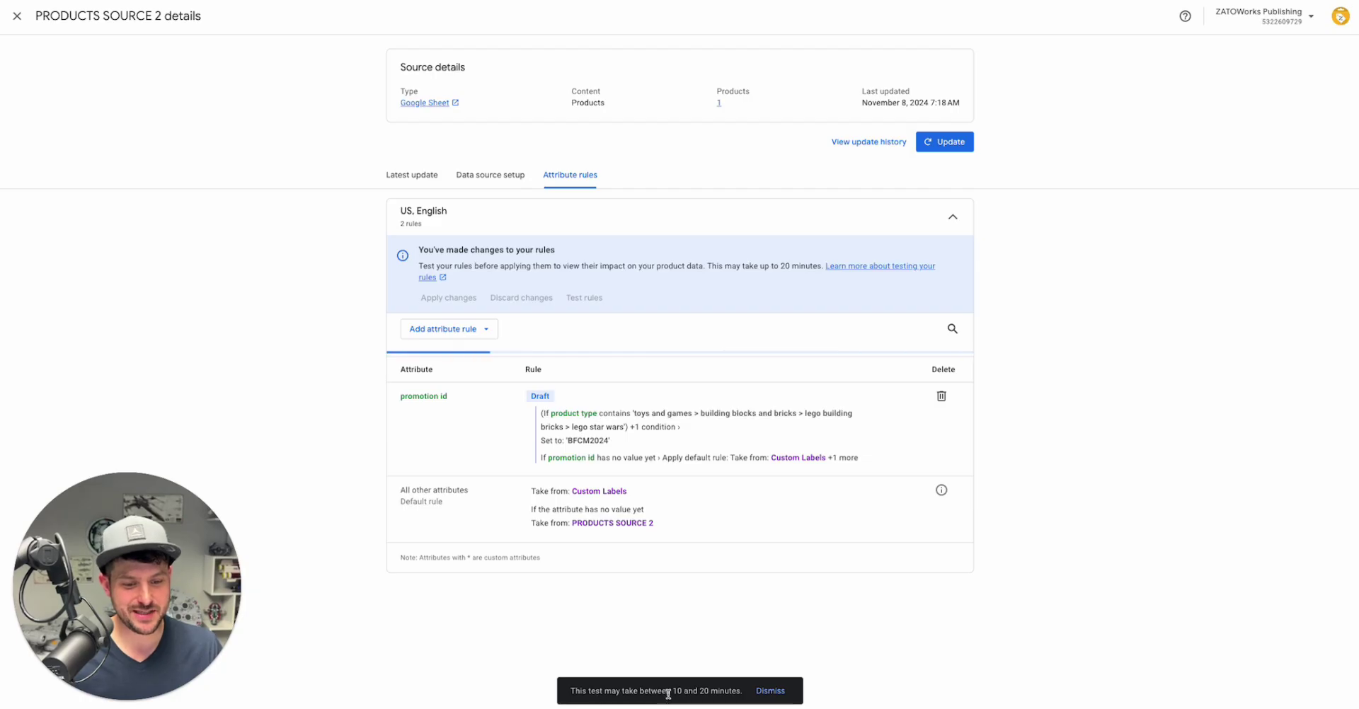
{"action": "left_click_drag", "start_coordinate": [671, 692], "coordinate": [711, 692]}
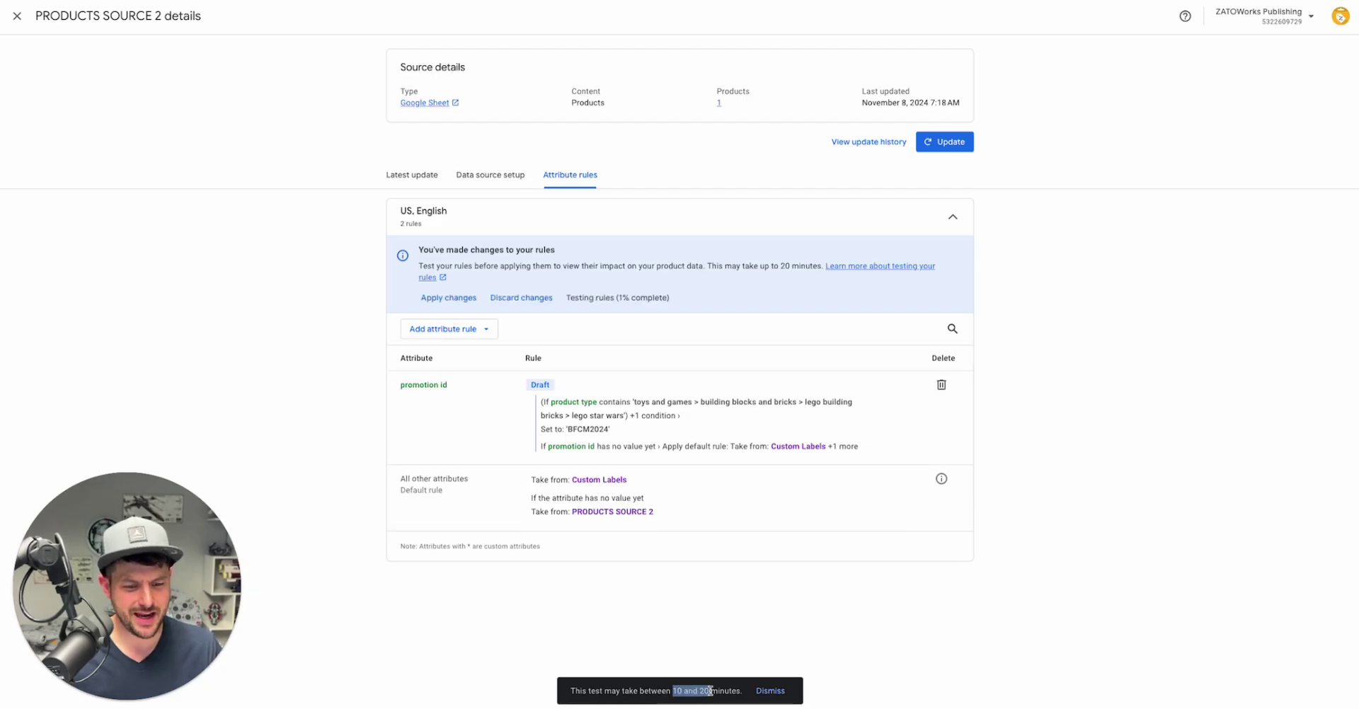
{"action": "left_click", "coordinate": [986, 597]}
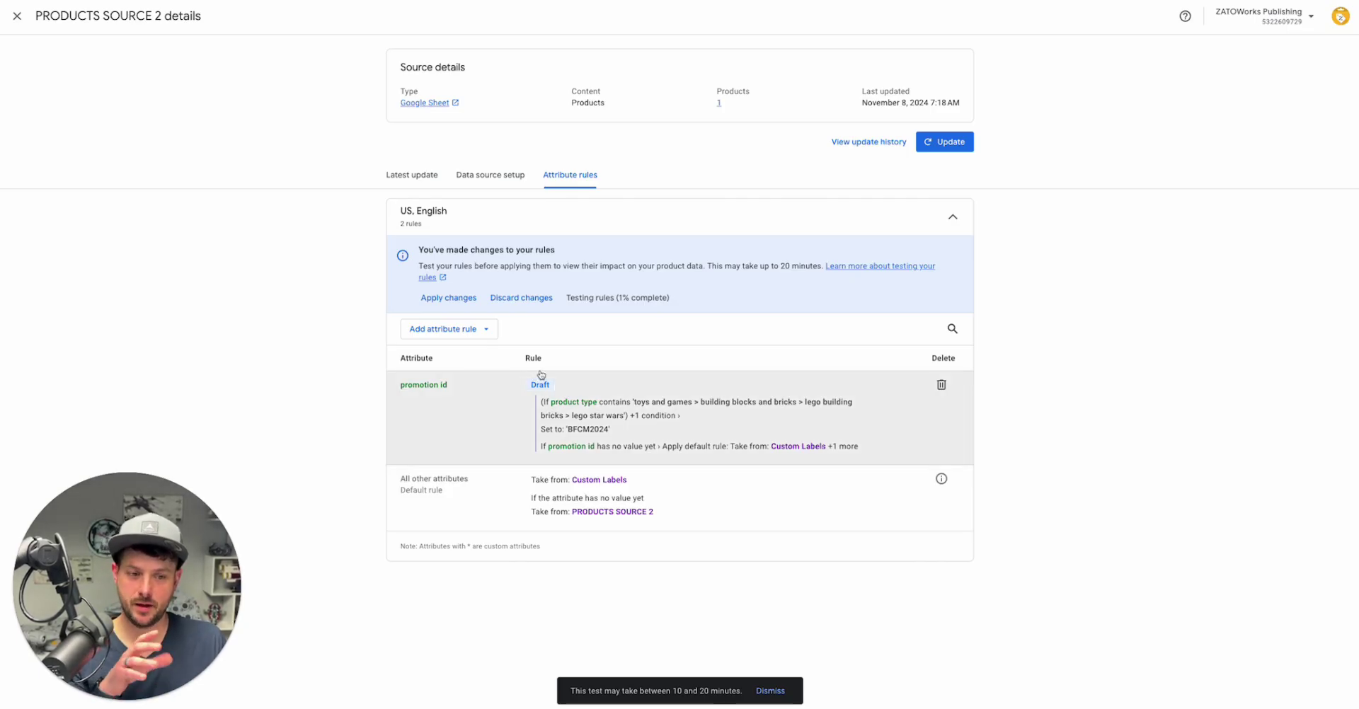
Leave the source details and reopen the attribute rules of PRODUCTS SOURCE 2 from the primary data sources.
{"action": "left_click", "coordinate": [19, 17]}
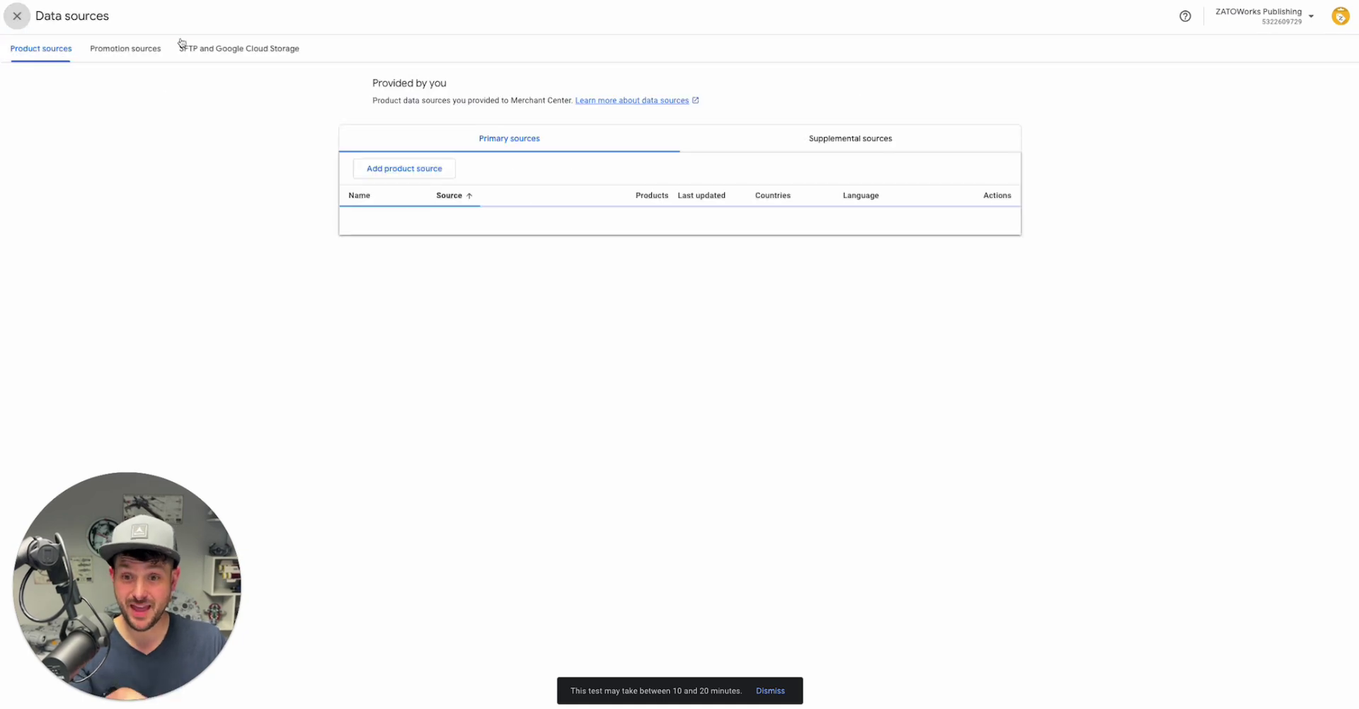
{"action": "left_click", "coordinate": [17, 15]}
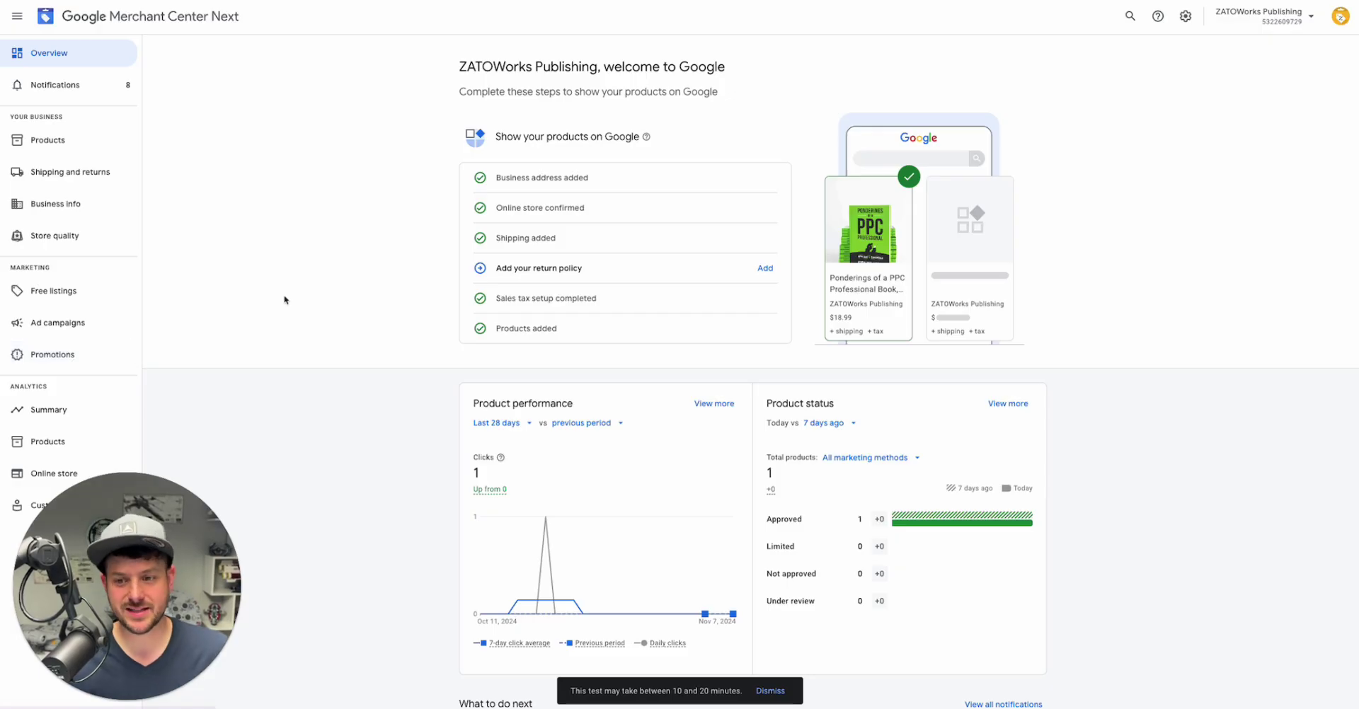
{"action": "left_click", "coordinate": [1185, 15]}
{"action": "left_click", "coordinate": [1173, 47]}
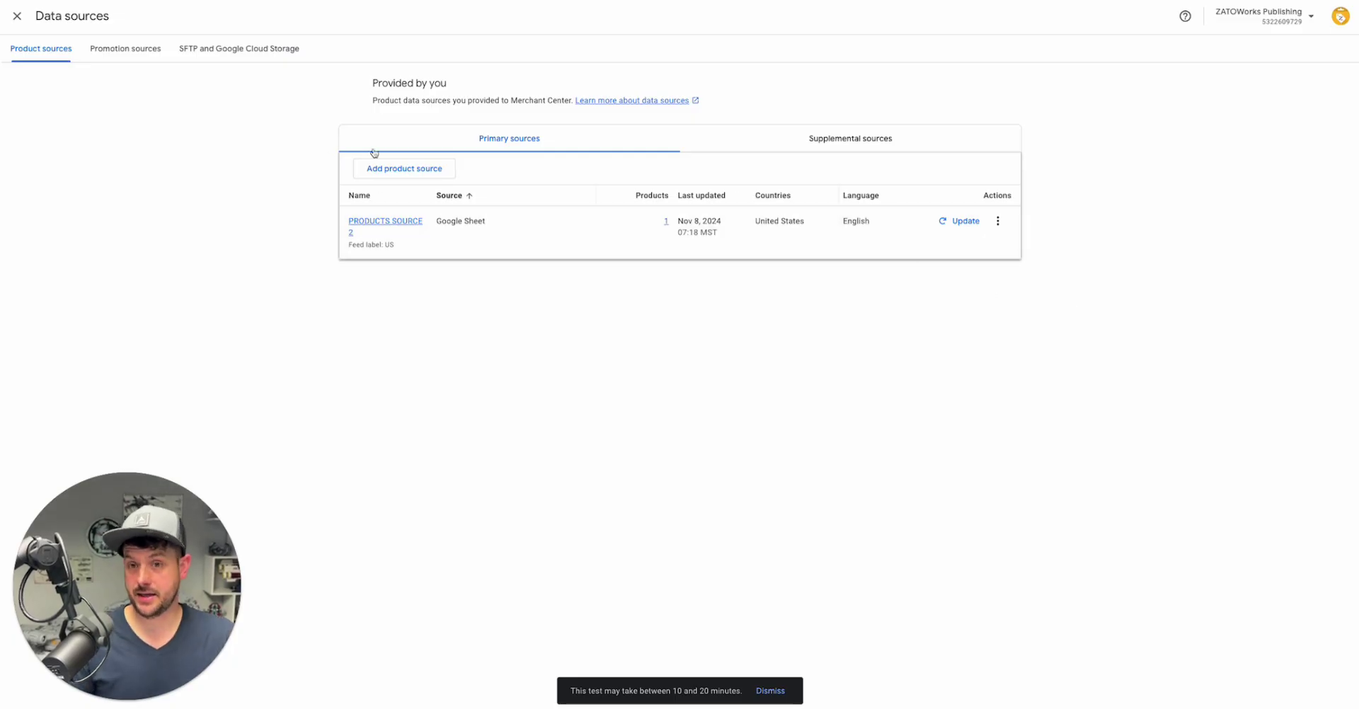
{"action": "left_click", "coordinate": [391, 223]}
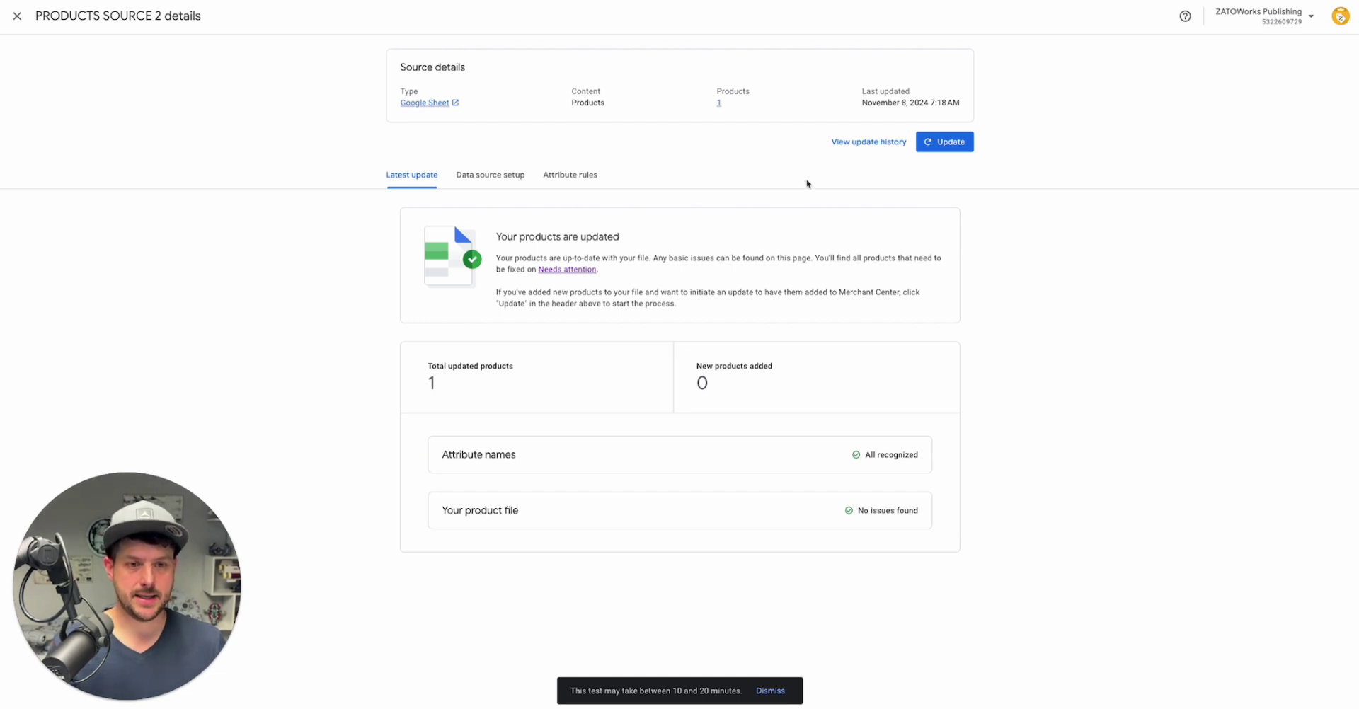
{"action": "left_click", "coordinate": [562, 177]}
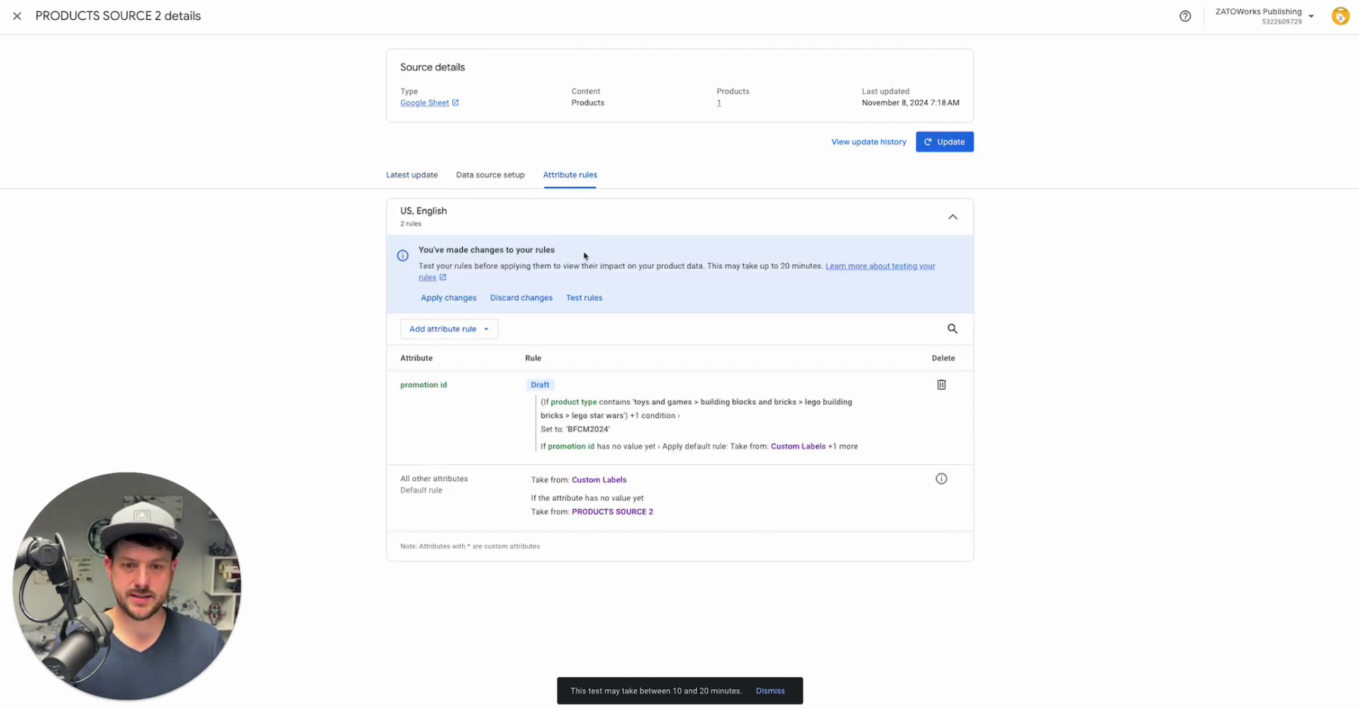